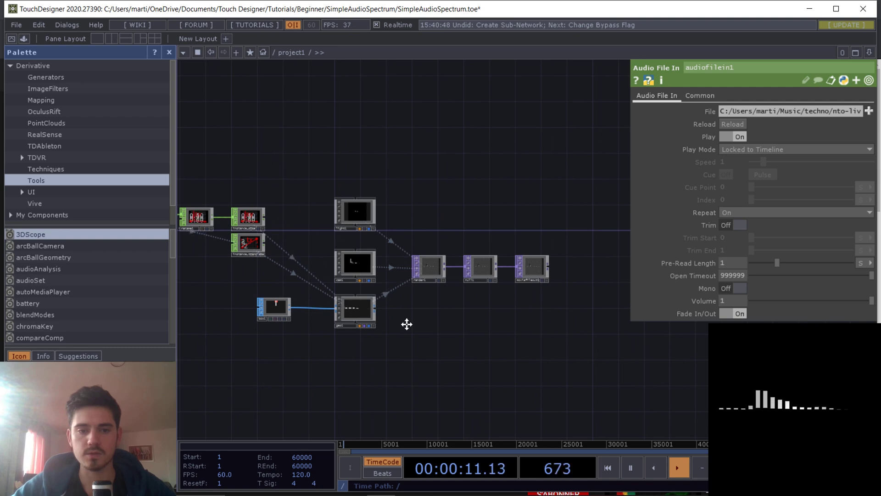
Collapse the existing network up to and including the Render node into a single Base component, leaving out the output nodes behind it
{"action": "left_click_drag", "start_coordinate": [407, 324], "coordinate": [565, 345]}
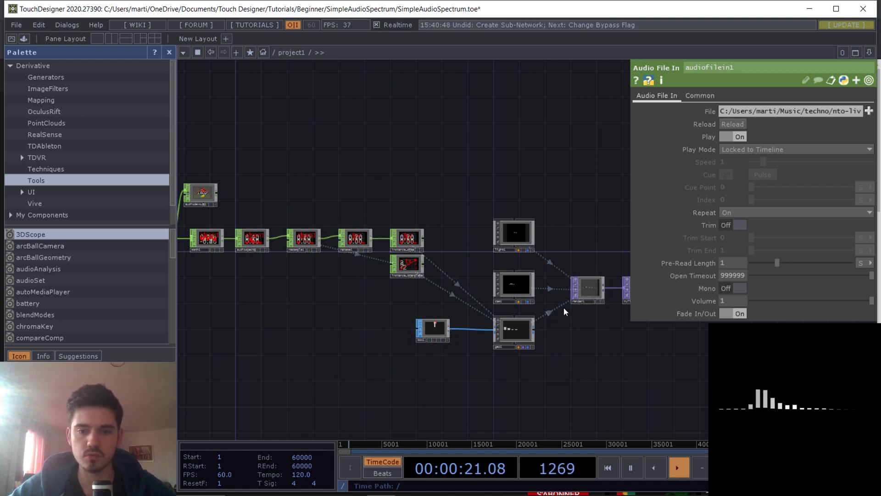
{"action": "scroll", "coordinate": [509, 312], "scroll_direction": "down", "scroll_amount": 3}
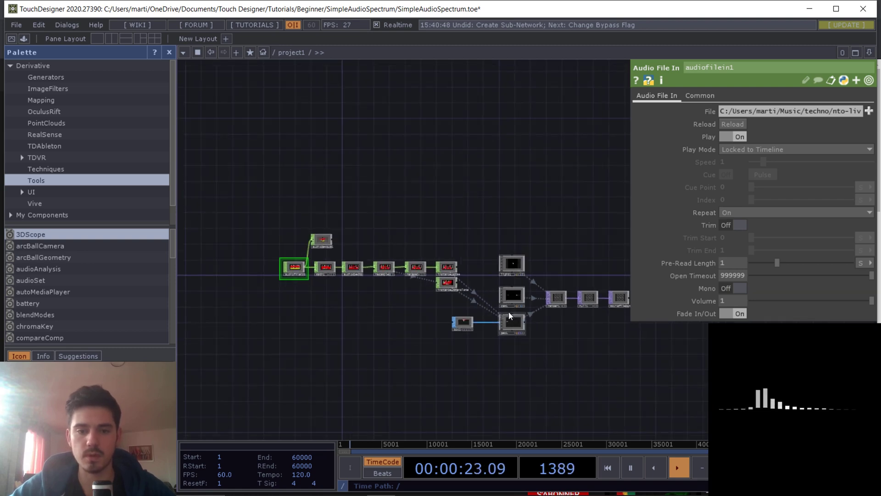
{"action": "scroll", "coordinate": [494, 329], "scroll_direction": "up", "scroll_amount": 1}
{"action": "key", "text": "ctrl+c"}
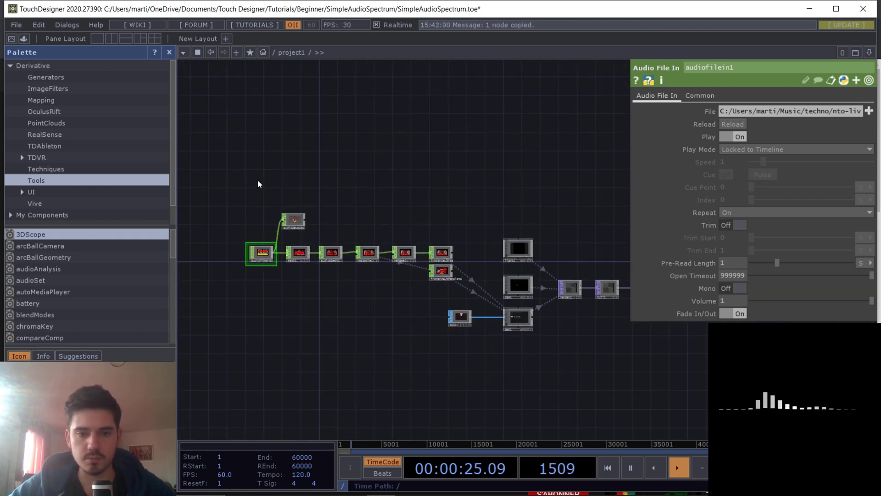
{"action": "left_click_drag", "start_coordinate": [232, 163], "coordinate": [302, 116]}
{"action": "right_click_drag", "start_coordinate": [626, 340], "coordinate": [641, 354]}
{"action": "left_click_drag", "start_coordinate": [641, 354], "coordinate": [534, 259]}
{"action": "right_click", "coordinate": [529, 276]}
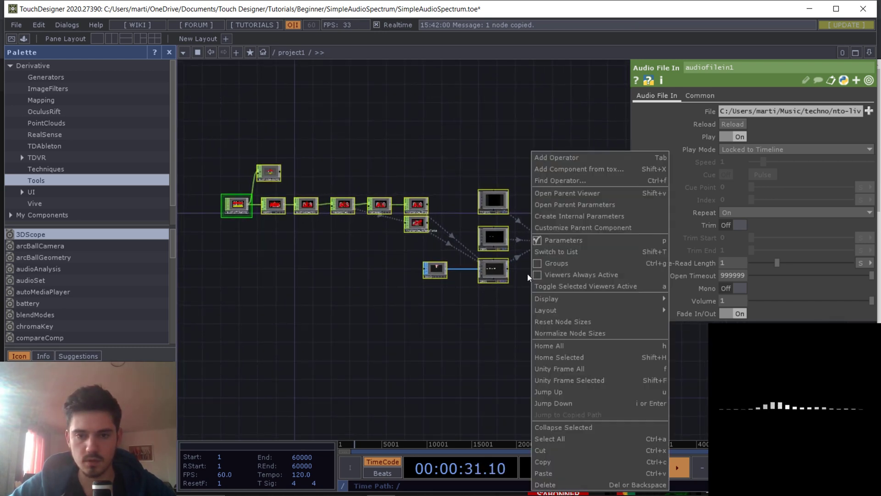
{"action": "left_click", "coordinate": [565, 427]}
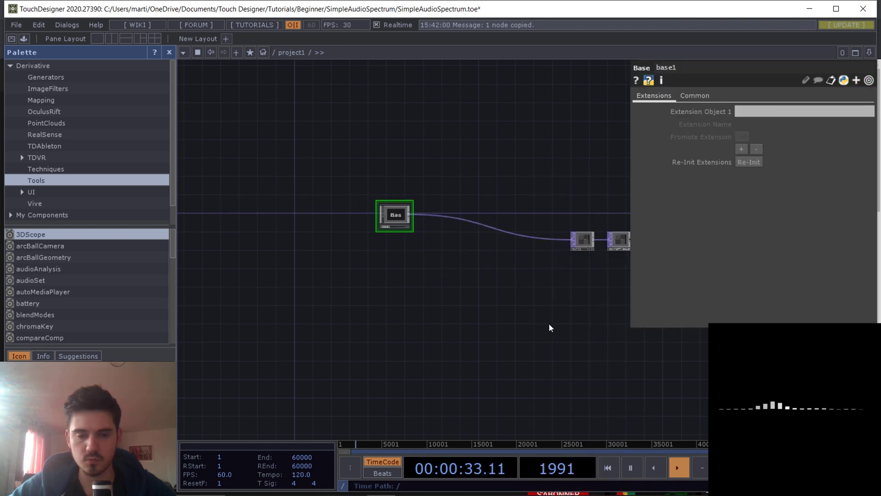
Add an Audio File In CHOP in the empty space below the Base component
{"action": "scroll", "coordinate": [376, 271], "scroll_direction": "up", "scroll_amount": 2}
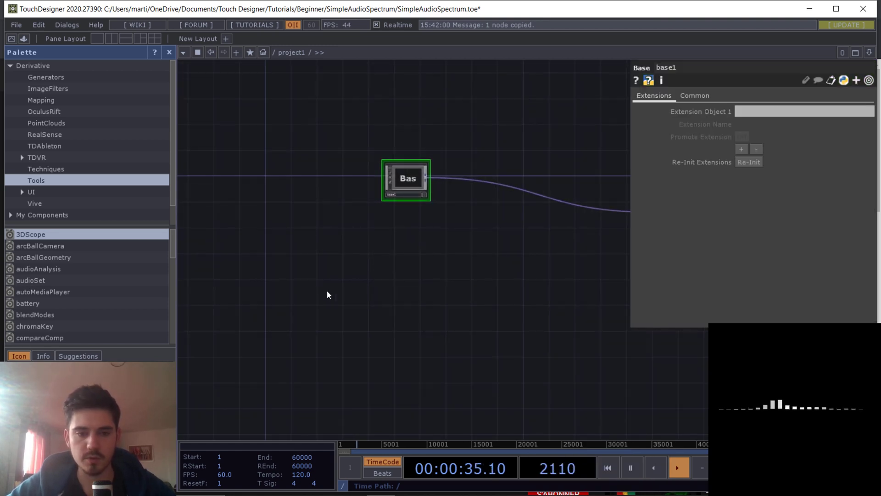
{"action": "key", "text": "Tab"}
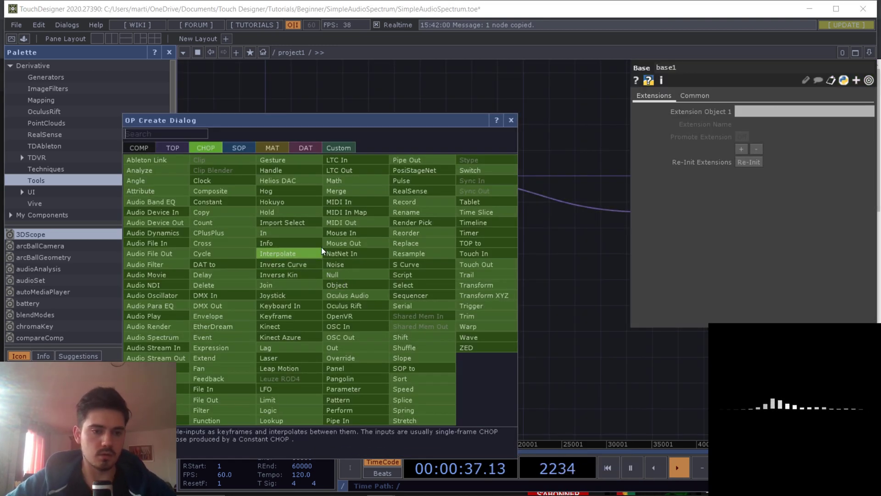
{"action": "left_click", "coordinate": [161, 240]}
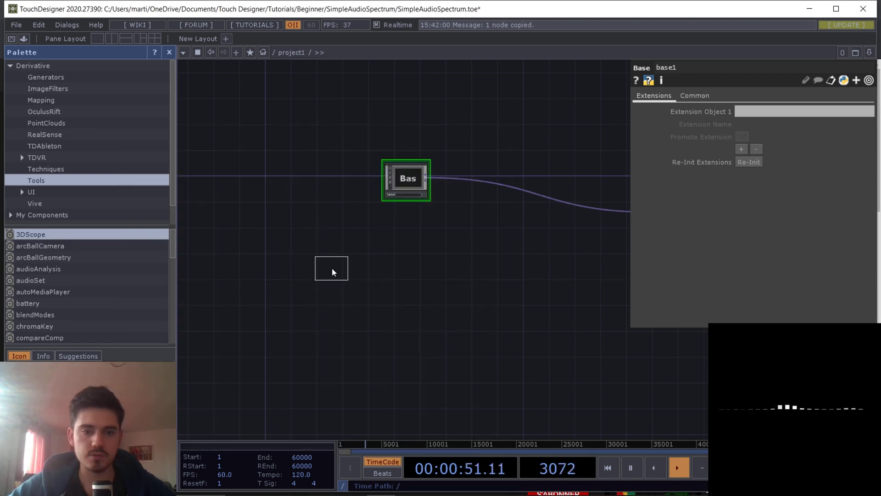
{"action": "left_click", "coordinate": [332, 268]}
{"action": "scroll", "coordinate": [332, 271], "scroll_direction": "up", "scroll_amount": 5}
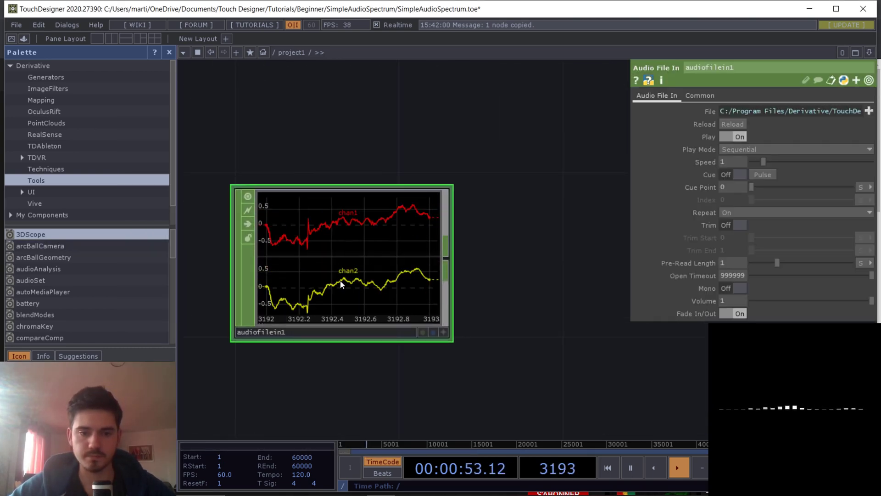
Load the nto-live track from the techno music folder into the Audio File In and set its Play Mode to Locked to Timeline
{"action": "left_click", "coordinate": [868, 110]}
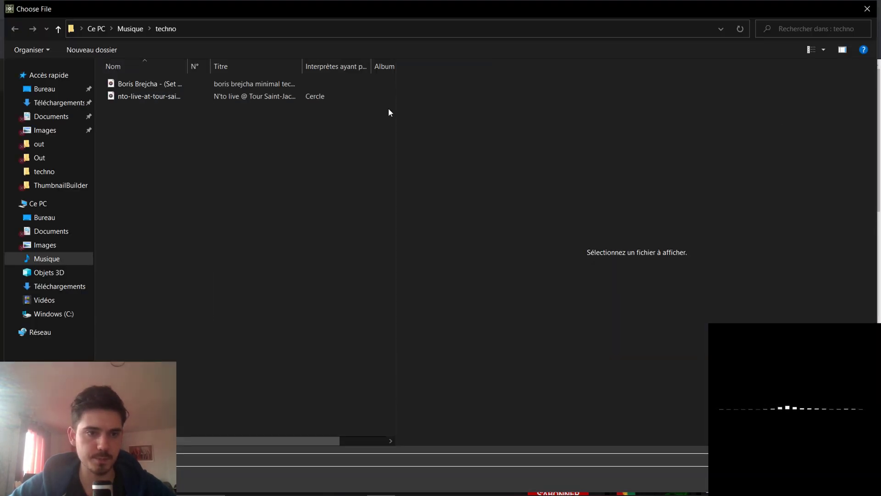
{"action": "double_click", "coordinate": [187, 98]}
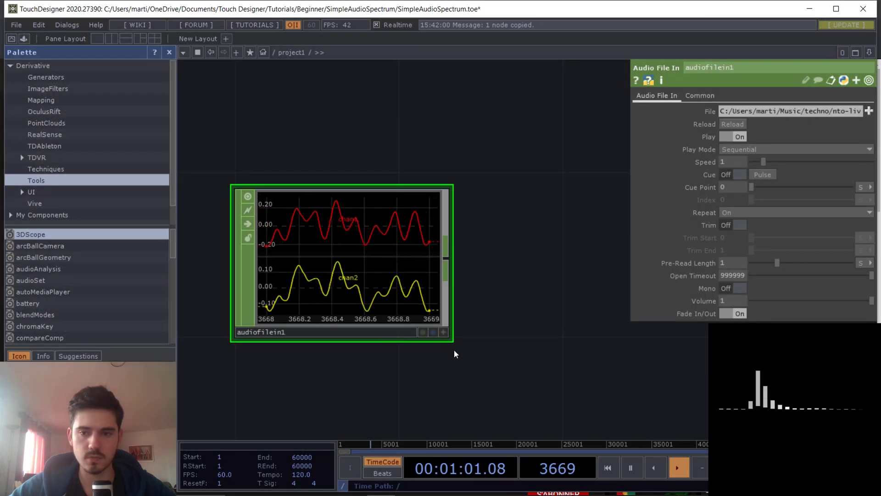
{"action": "left_click", "coordinate": [773, 151]}
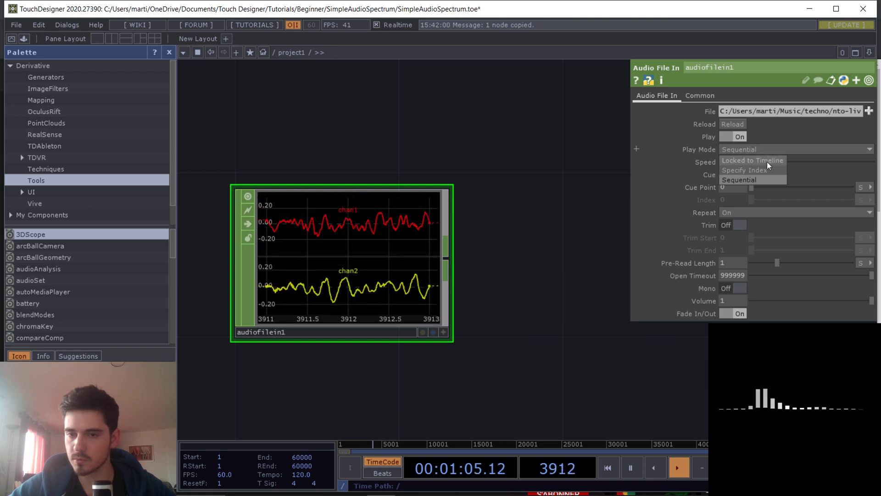
{"action": "left_click", "coordinate": [767, 161]}
Pause the timeline, rewind it to frame 1 and resume playback
{"action": "key", "text": "space"}
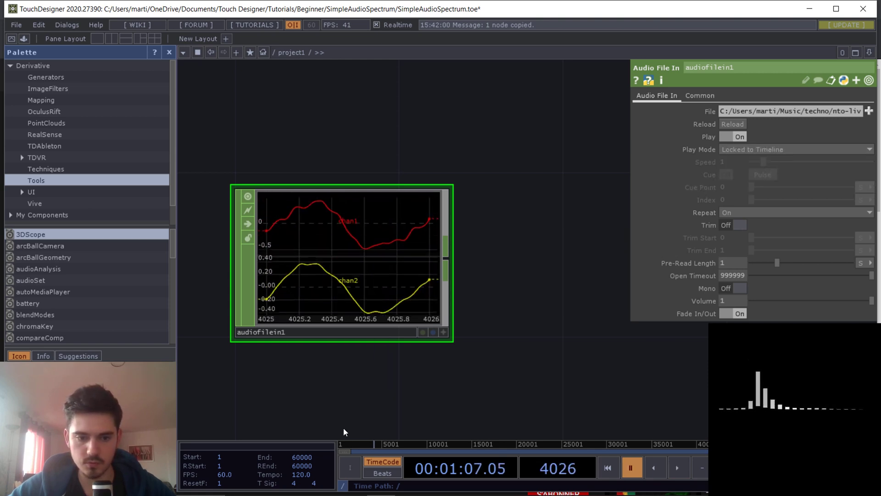
{"action": "left_click_drag", "start_coordinate": [346, 442], "coordinate": [329, 443]}
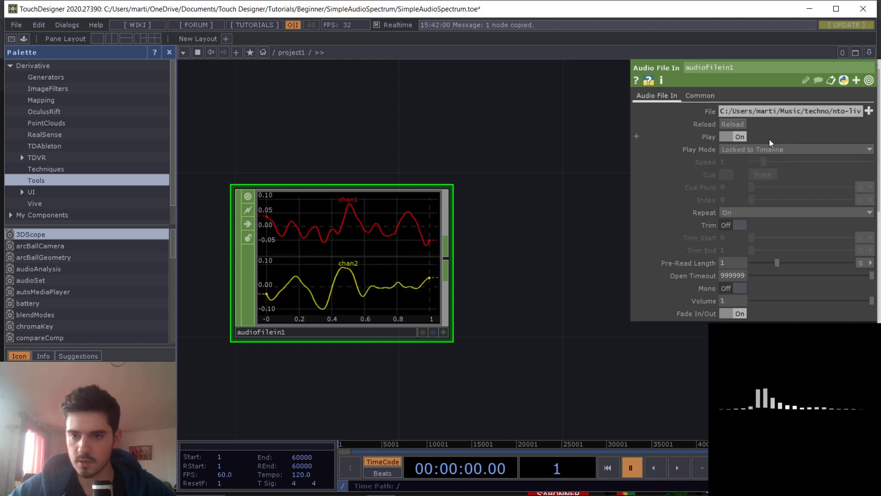
{"action": "scroll", "coordinate": [469, 338], "scroll_direction": "down", "scroll_amount": 2}
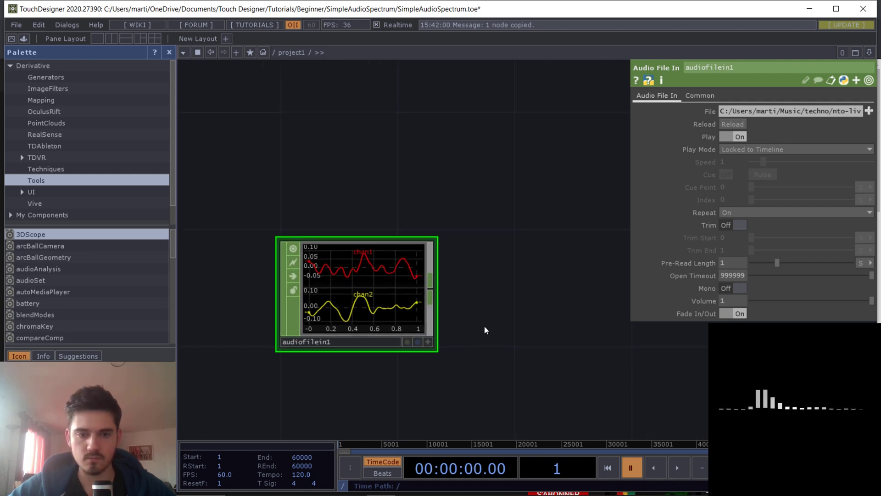
{"action": "key", "text": "space"}
{"action": "left_click_drag", "start_coordinate": [477, 315], "coordinate": [451, 304]}
{"action": "scroll", "coordinate": [450, 304], "scroll_direction": "down", "scroll_amount": 1}
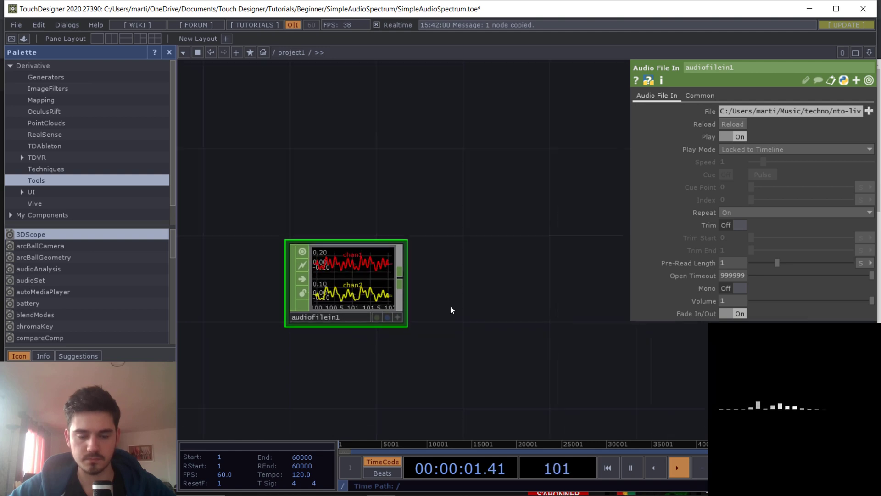
Add a Math CHOP fed by the output of the Audio File In
{"action": "scroll", "coordinate": [450, 309], "scroll_direction": "right", "scroll_amount": 5}
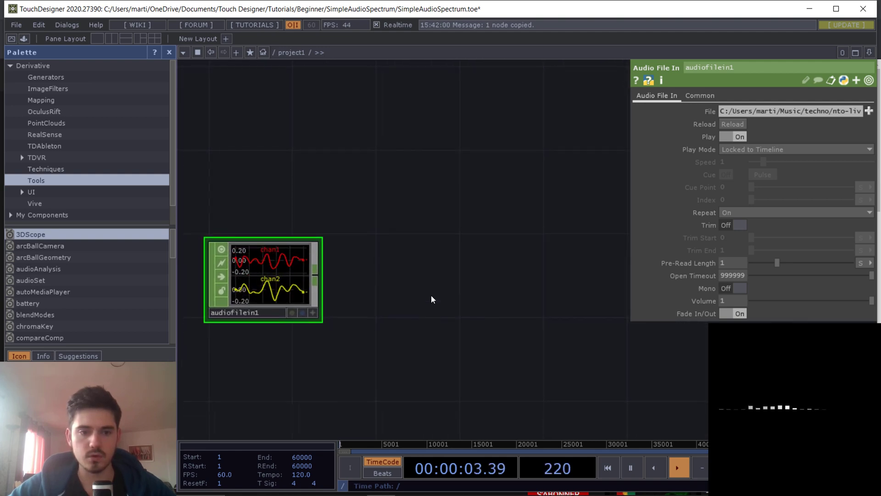
{"action": "scroll", "coordinate": [313, 186], "scroll_direction": "left", "scroll_amount": 2}
{"action": "scroll", "coordinate": [313, 186], "scroll_direction": "down", "scroll_amount": 3}
{"action": "scroll", "coordinate": [285, 305], "scroll_direction": "up", "scroll_amount": 3}
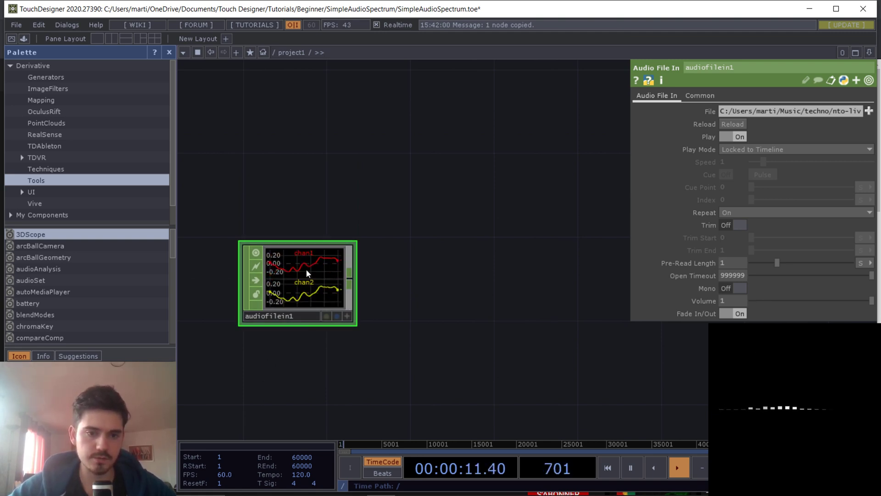
{"action": "right_click", "coordinate": [349, 278]}
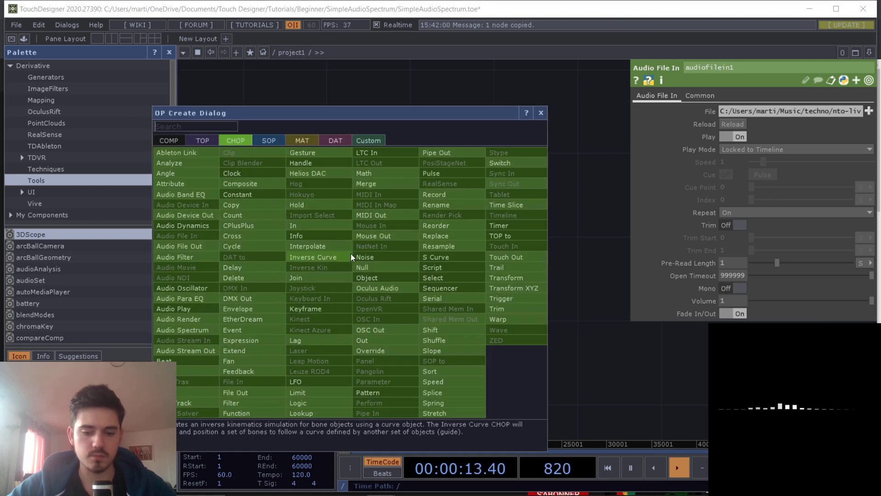
{"action": "type", "text": "m"}
{"action": "left_click", "coordinate": [371, 175]}
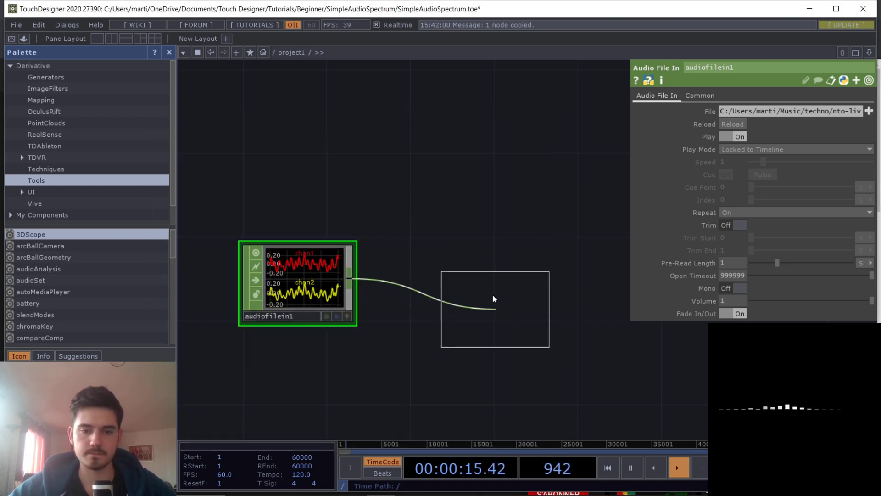
{"action": "left_click", "coordinate": [467, 278]}
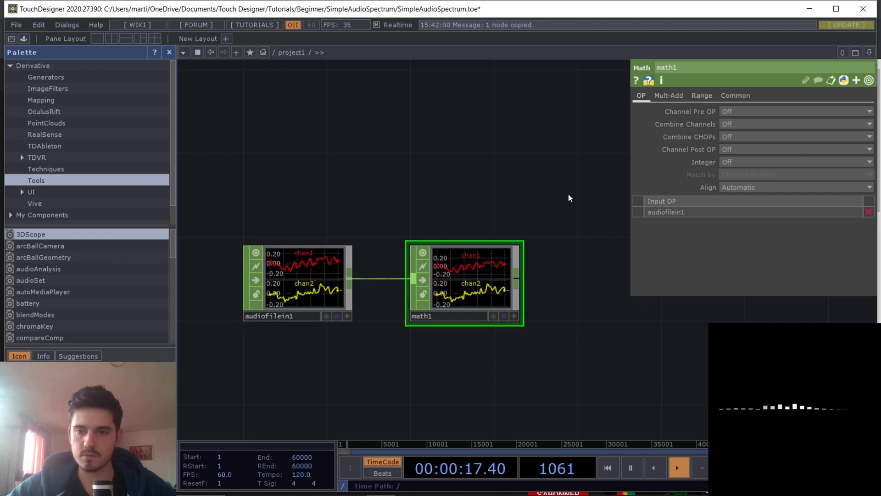
Set the Math CHOP's Combine Channels option to Add
{"action": "left_click", "coordinate": [696, 97]}
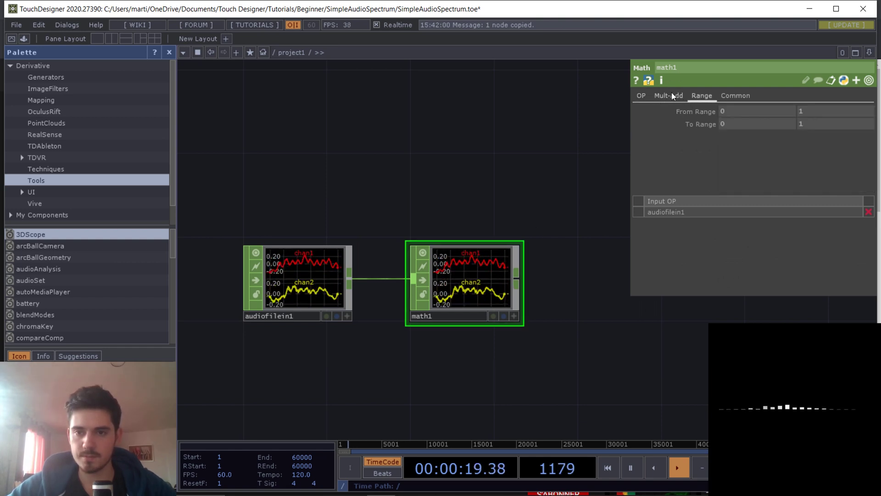
{"action": "left_click", "coordinate": [668, 94]}
{"action": "left_click", "coordinate": [642, 95]}
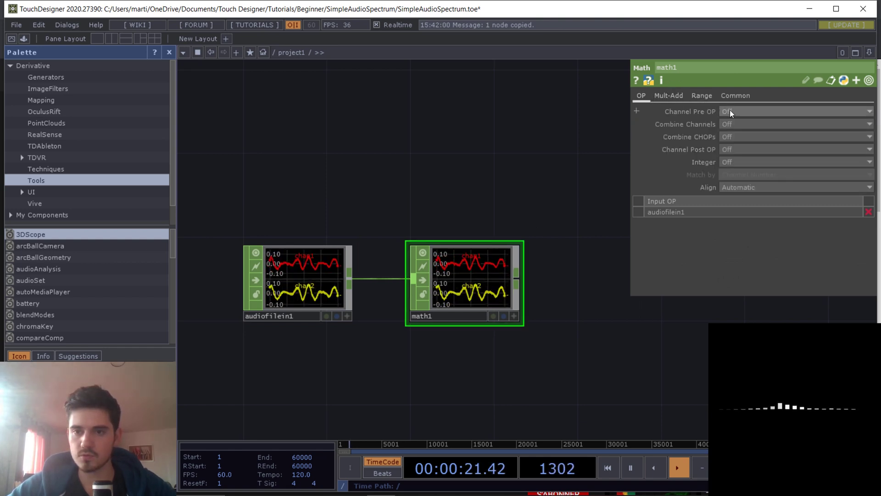
{"action": "left_click", "coordinate": [734, 111]}
{"action": "left_click", "coordinate": [735, 122]}
{"action": "left_click", "coordinate": [736, 128]}
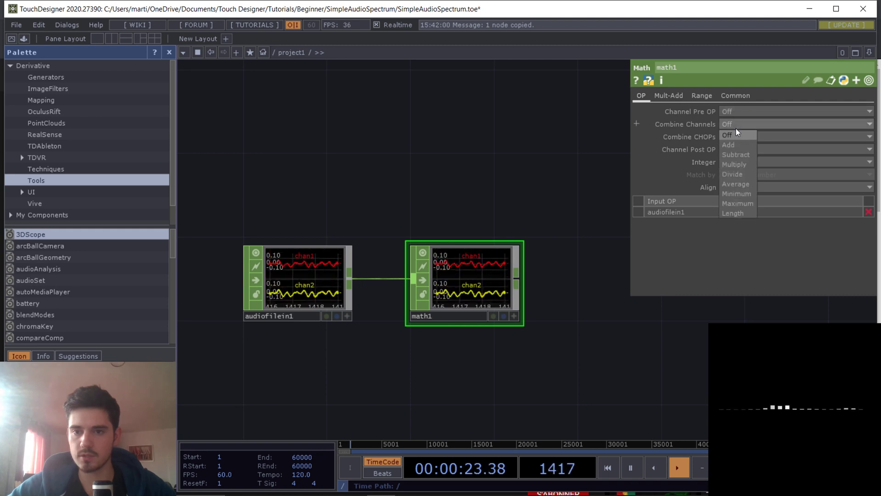
{"action": "left_click", "coordinate": [734, 141]}
Add an Audio Spectrum CHOP fed by the output of the Math CHOP
{"action": "left_click_drag", "start_coordinate": [564, 311], "coordinate": [421, 311]}
{"action": "right_click", "coordinate": [376, 280]}
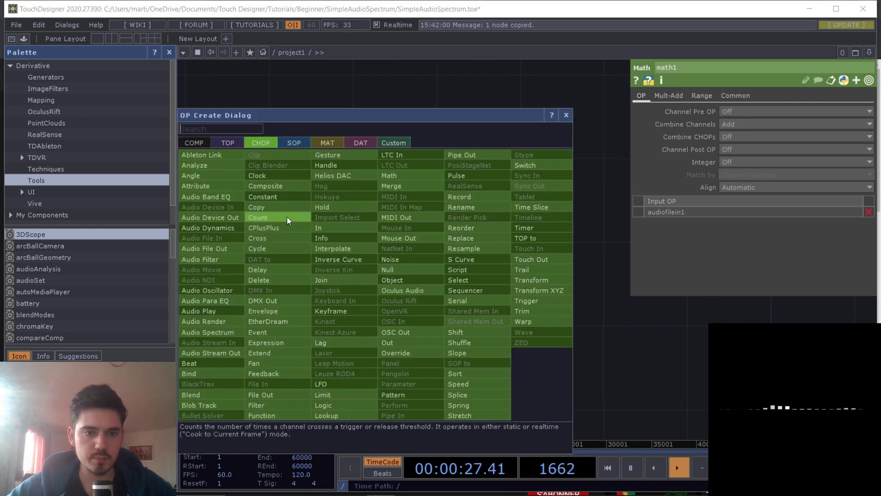
{"action": "left_click", "coordinate": [216, 333]}
{"action": "left_click", "coordinate": [492, 288]}
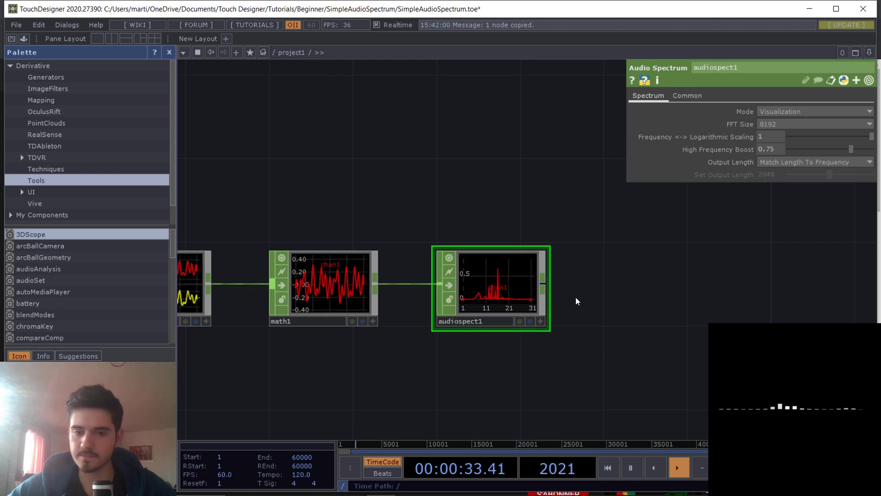
Examine the frequency curve in the Audio Spectrum CHOP's viewer up close while the track plays
{"action": "left_click_drag", "start_coordinate": [575, 297], "coordinate": [502, 272]}
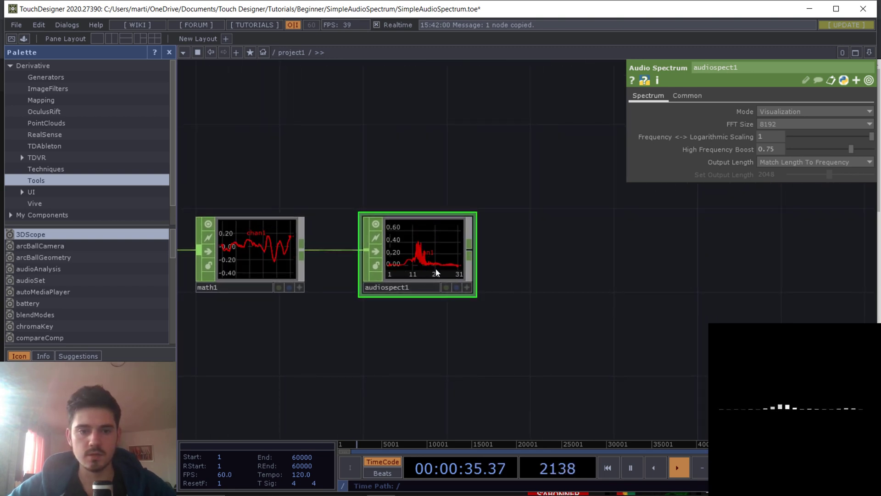
{"action": "scroll", "coordinate": [435, 271], "scroll_direction": "up", "scroll_amount": 3}
{"action": "scroll", "coordinate": [432, 272], "scroll_direction": "up", "scroll_amount": 5}
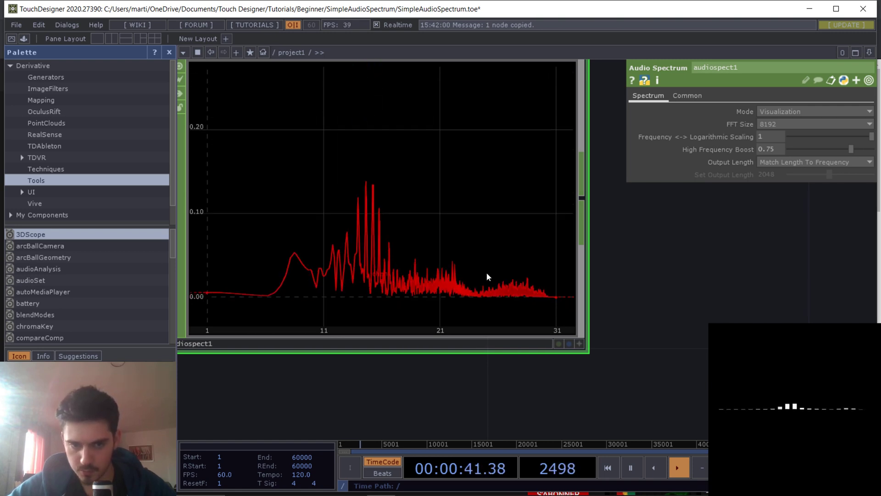
{"action": "scroll", "coordinate": [684, 286], "scroll_direction": "up", "scroll_amount": 2}
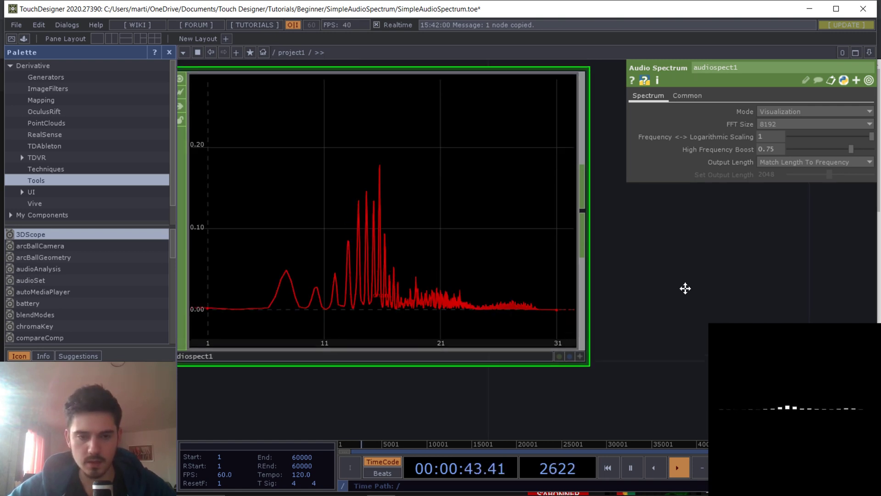
{"action": "scroll", "coordinate": [684, 284], "scroll_direction": "down", "scroll_amount": 3}
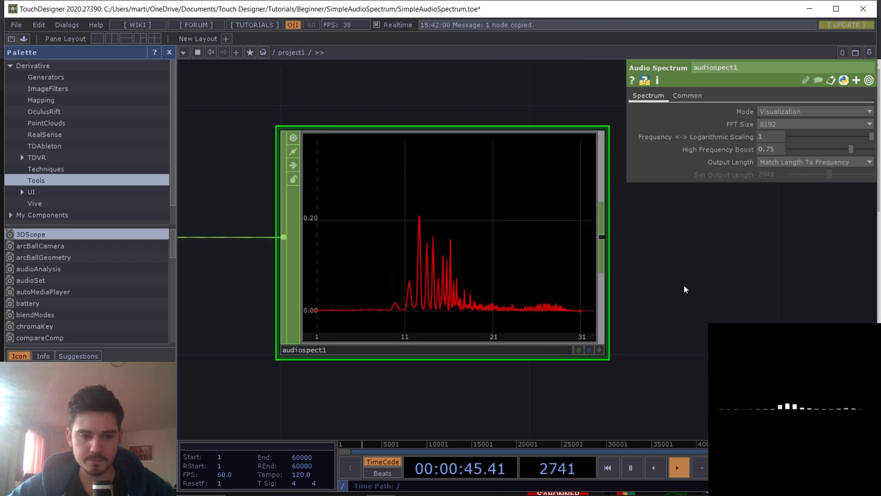
{"action": "left_click_drag", "start_coordinate": [679, 282], "coordinate": [428, 275]}
{"action": "scroll", "coordinate": [637, 282], "scroll_direction": "down", "scroll_amount": 2}
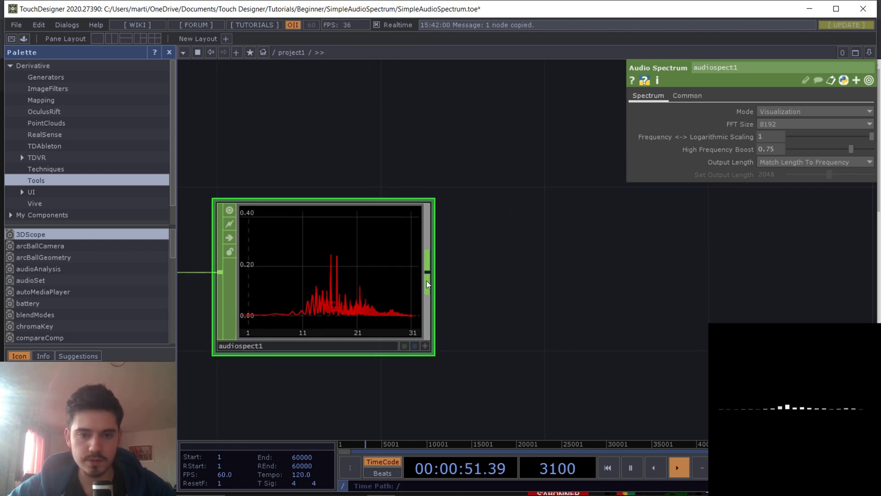
Add a Resample CHOP fed by the output of the Audio Spectrum
{"action": "left_click", "coordinate": [434, 275]}
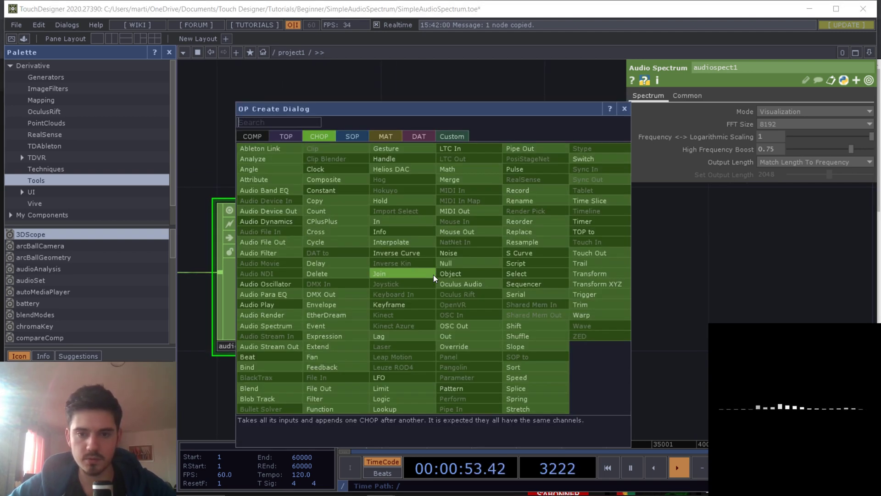
{"action": "left_click", "coordinate": [468, 253]}
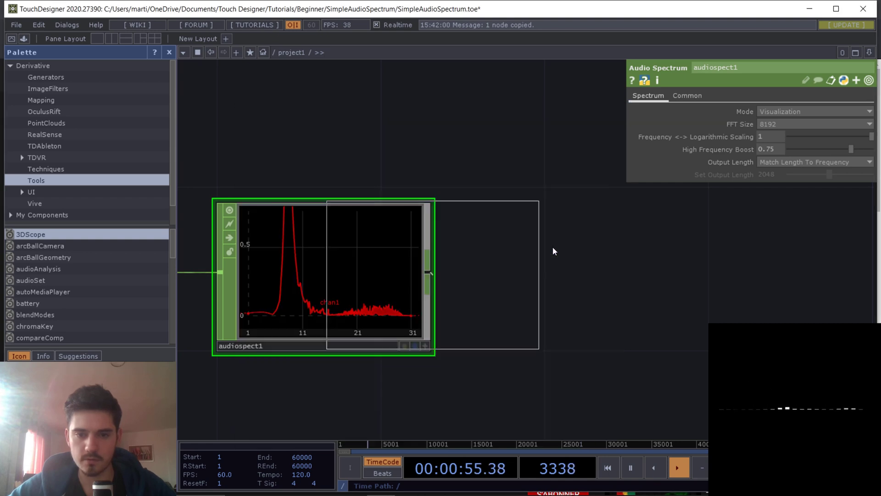
{"action": "left_click", "coordinate": [653, 273]}
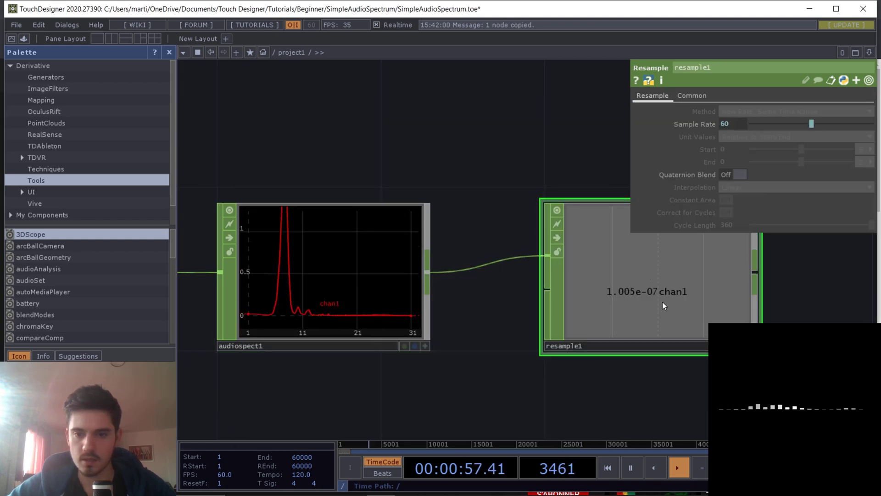
Turn off Time Slice on the Resample CHOP and set its method to New Rate, New Interval
{"action": "left_click", "coordinate": [692, 95]}
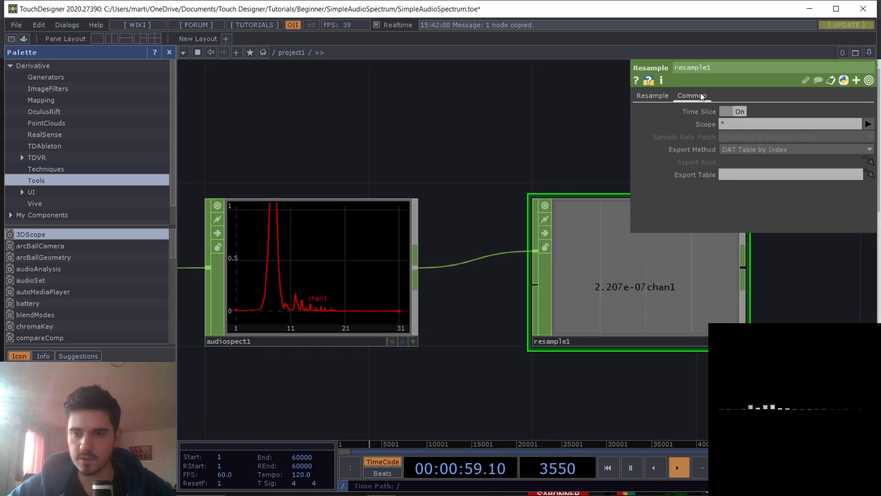
{"action": "left_click", "coordinate": [737, 112]}
{"action": "left_click", "coordinate": [656, 96]}
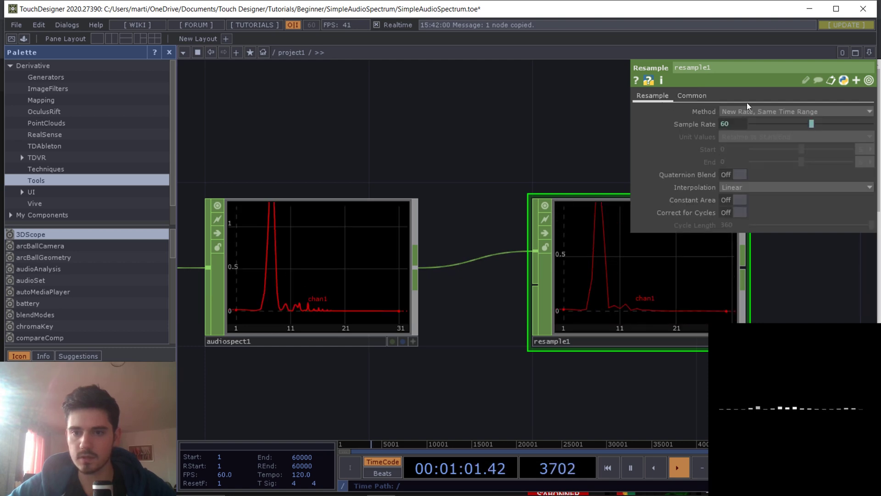
{"action": "left_click", "coordinate": [769, 111]}
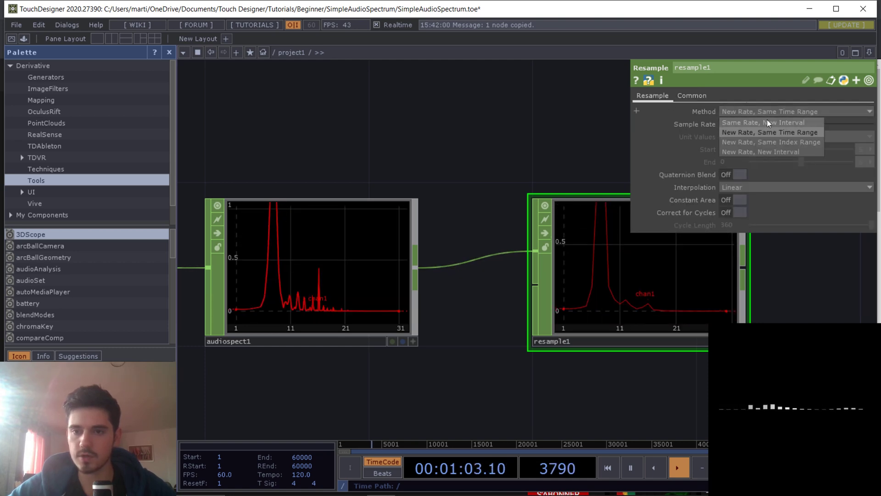
{"action": "left_click", "coordinate": [761, 152]}
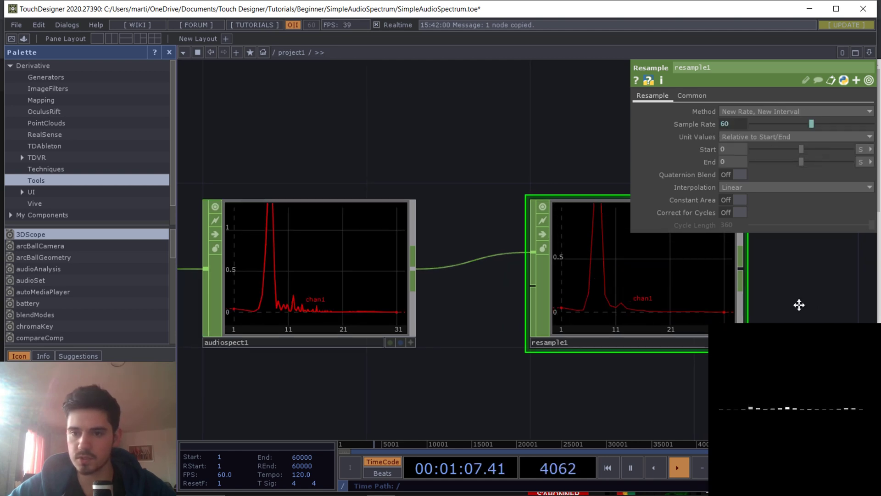
Set the Resample CHOP's unit values to Absolute, with start and end measured in samples and the end at 20
{"action": "left_click", "coordinate": [769, 136]}
{"action": "left_click", "coordinate": [748, 150]}
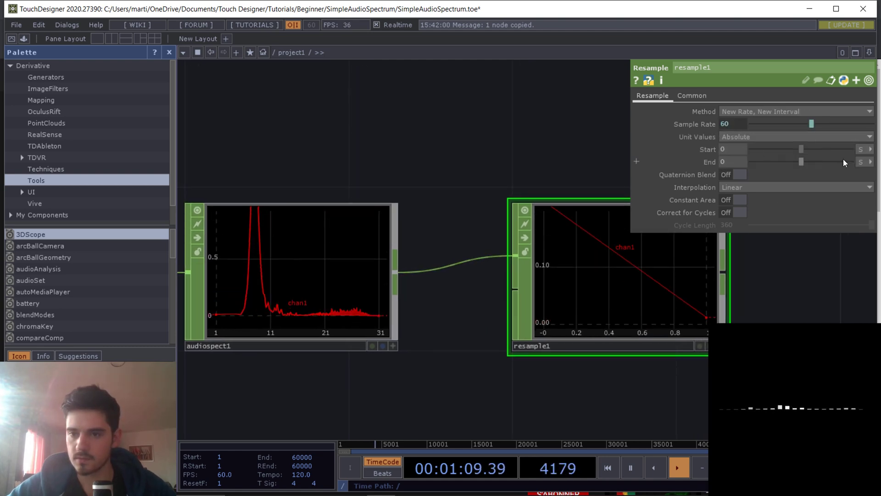
{"action": "left_click", "coordinate": [859, 161]}
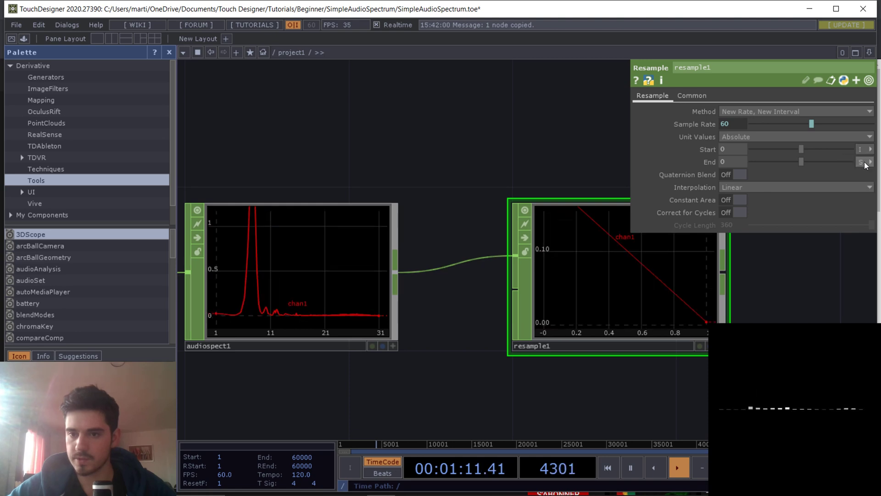
{"action": "left_click", "coordinate": [860, 173]}
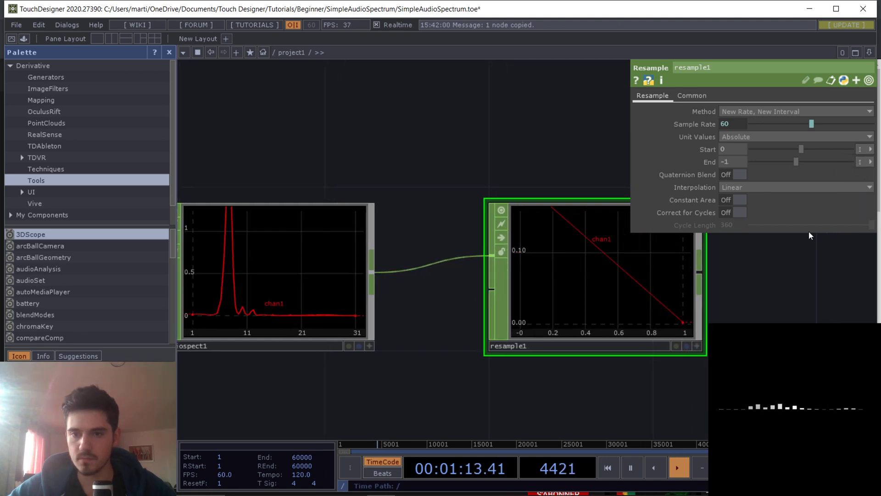
{"action": "mouse_move", "coordinate": [737, 166]}
{"action": "middle_mouse_down"}
{"action": "mouse_move", "coordinate": [737, 140]}
{"action": "mouse_move", "coordinate": [739, 166]}
{"action": "middle_mouse_up"}
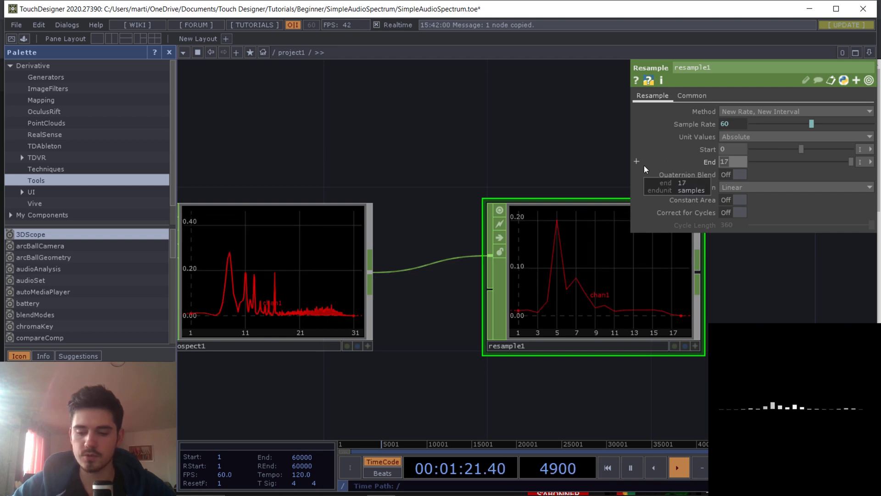
{"action": "key", "text": "Return"}
Add a Box SOP in the empty network area below the Resample CHOP
{"action": "left_click_drag", "start_coordinate": [428, 164], "coordinate": [338, 147]}
{"action": "scroll", "coordinate": [389, 171], "scroll_direction": "down", "scroll_amount": 1}
{"action": "scroll", "coordinate": [389, 175], "scroll_direction": "down", "scroll_amount": 3}
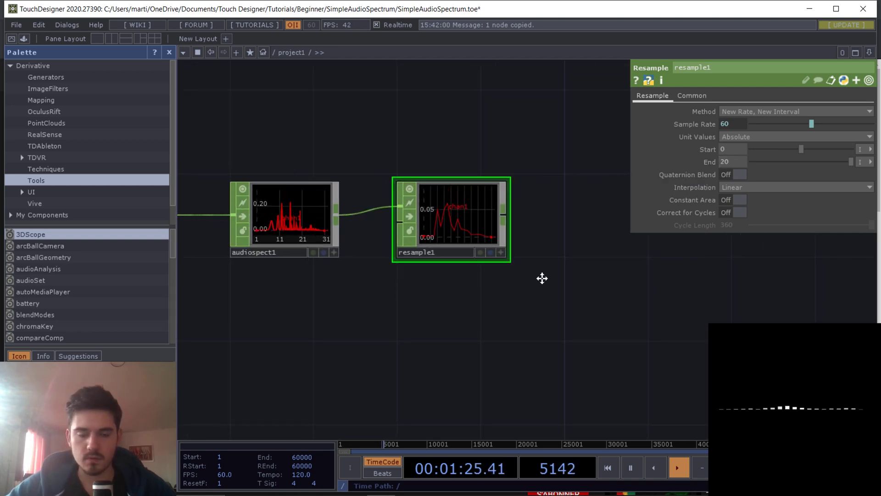
{"action": "left_click_drag", "start_coordinate": [541, 277], "coordinate": [508, 299]}
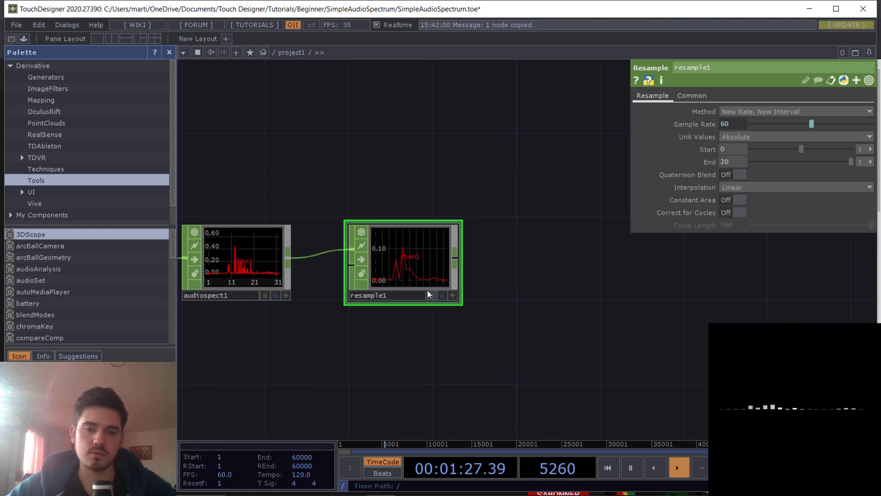
{"action": "scroll", "coordinate": [433, 261], "scroll_direction": "up", "scroll_amount": 2}
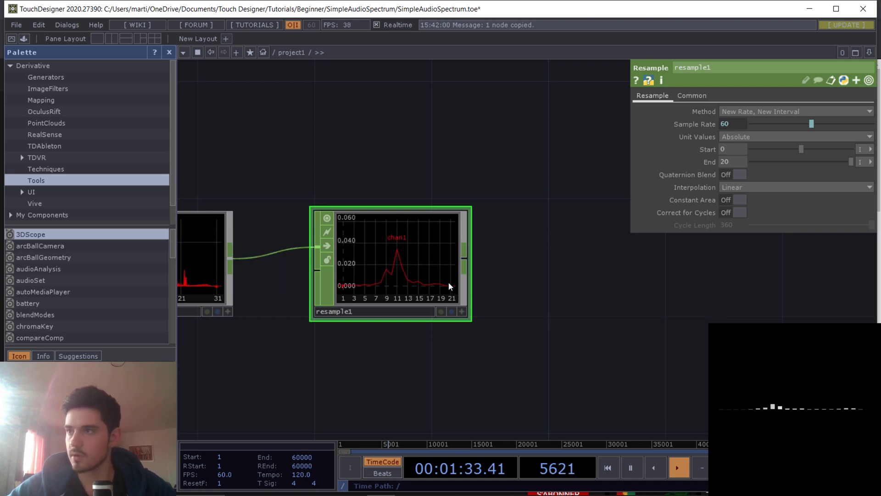
{"action": "left_click_drag", "start_coordinate": [487, 301], "coordinate": [469, 185]}
{"action": "scroll", "coordinate": [436, 262], "scroll_direction": "down", "scroll_amount": 2}
{"action": "key", "text": "Tab"}
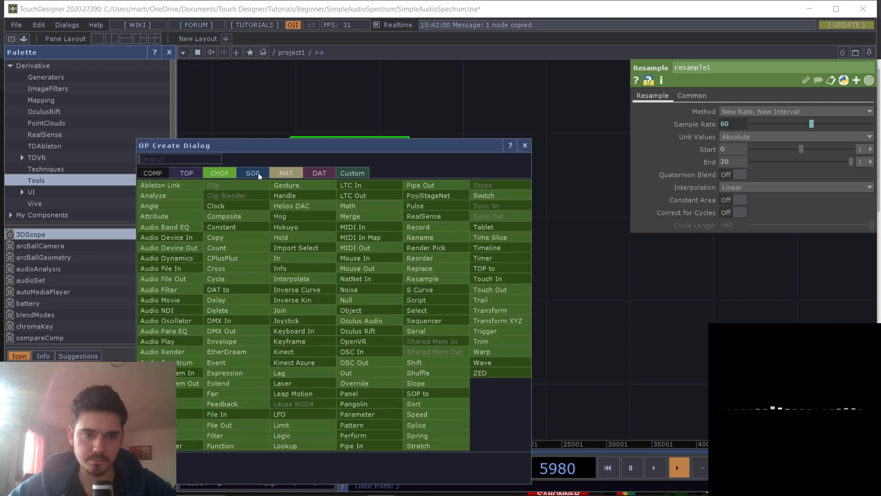
{"action": "left_click", "coordinate": [242, 170]}
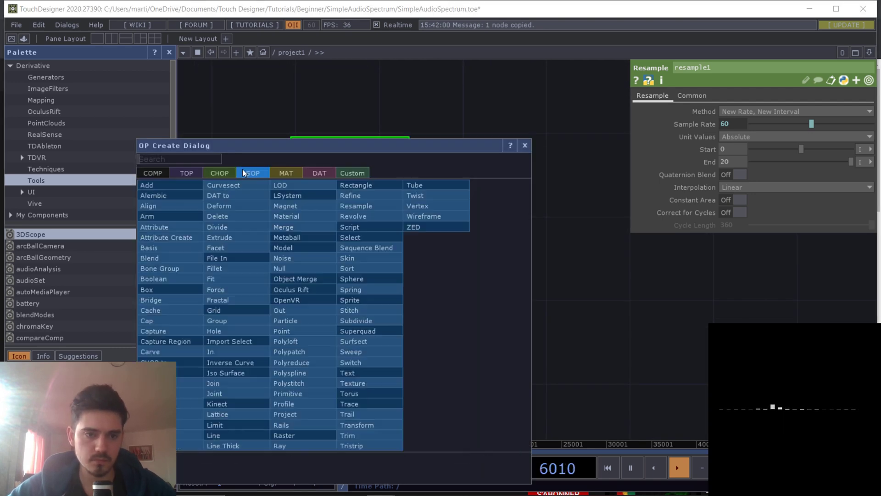
{"action": "left_click", "coordinate": [167, 286]}
{"action": "left_click", "coordinate": [439, 344]}
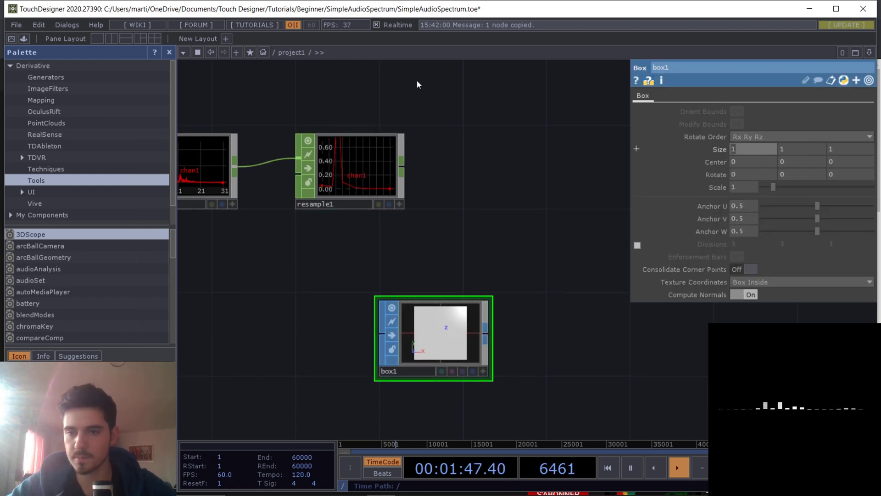
Set the box's size to 0.1, 1, 0.1 and align its node directly beneath the Resample CHOP
{"action": "key", "text": "Tab"}
{"action": "key", "text": "Tab"}
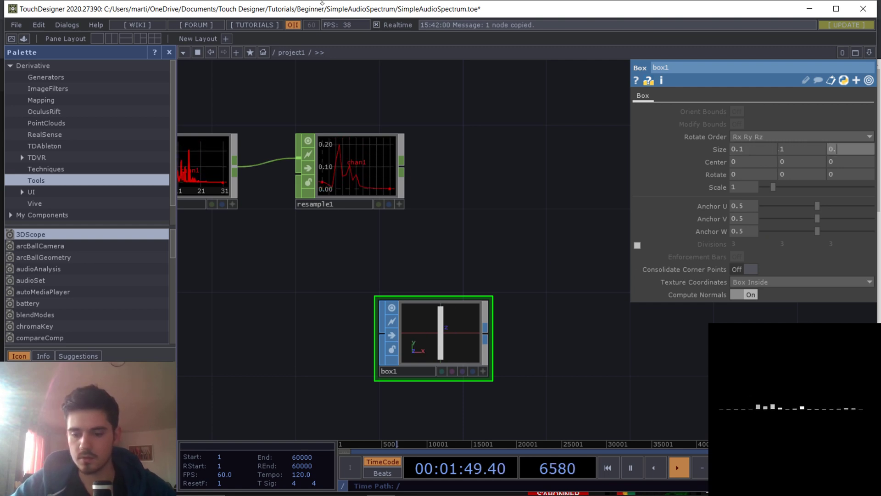
{"action": "key", "text": "Return"}
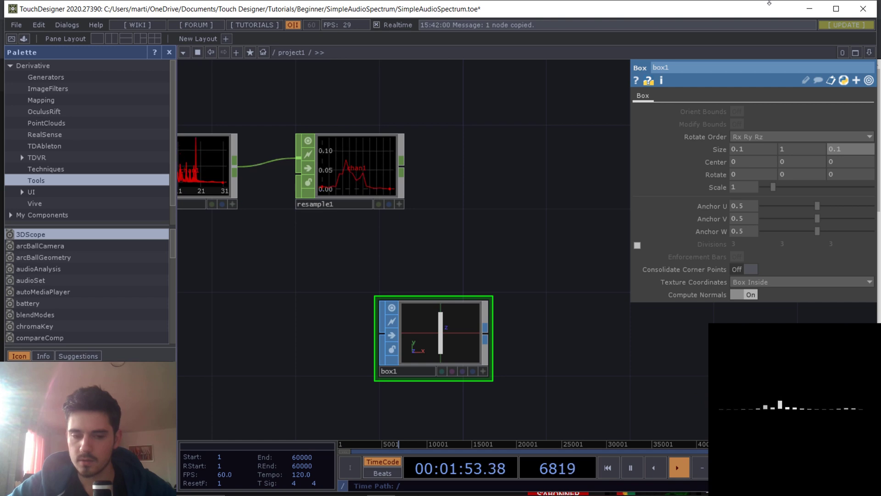
{"action": "left_click_drag", "start_coordinate": [447, 281], "coordinate": [504, 241]}
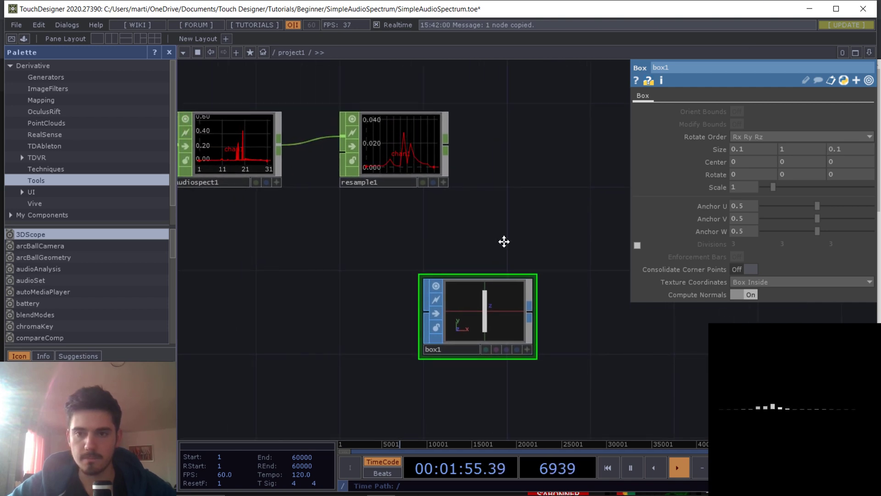
{"action": "left_click_drag", "start_coordinate": [558, 230], "coordinate": [511, 230]}
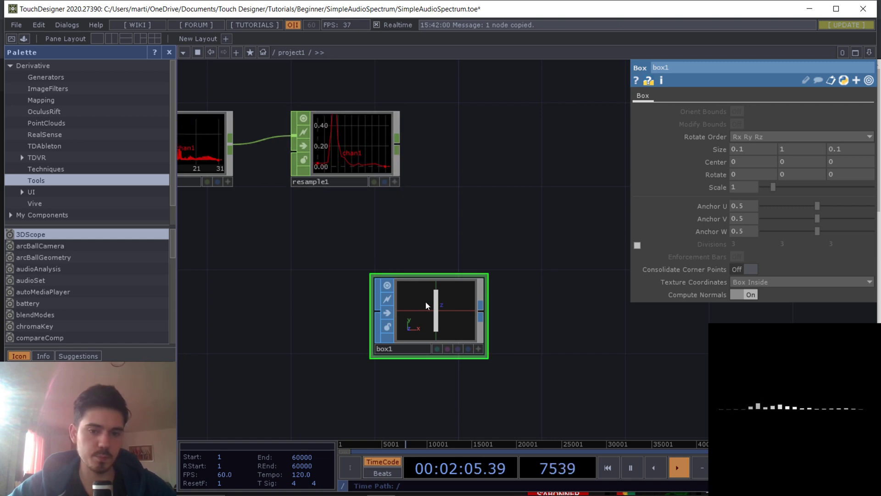
{"action": "left_click_drag", "start_coordinate": [422, 321], "coordinate": [337, 324]}
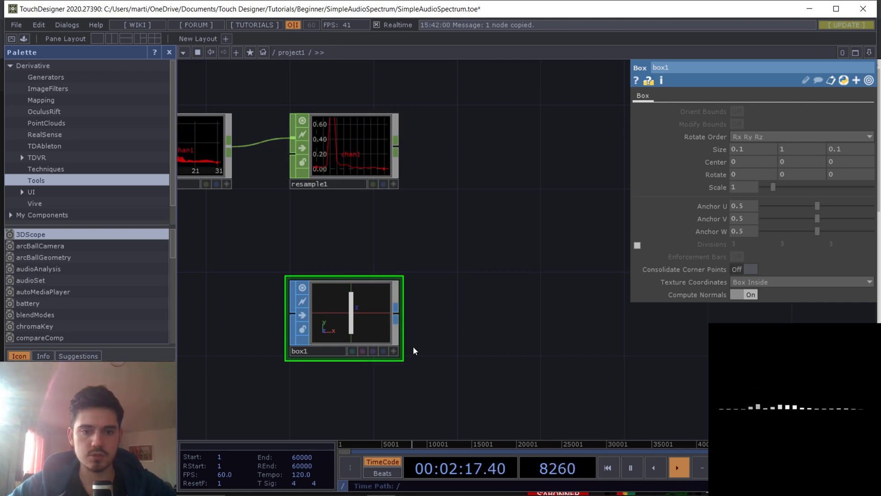
Add a Geometry COMP fed by the output of the Box SOP
{"action": "right_click", "coordinate": [395, 315]}
{"action": "left_click", "coordinate": [214, 178]}
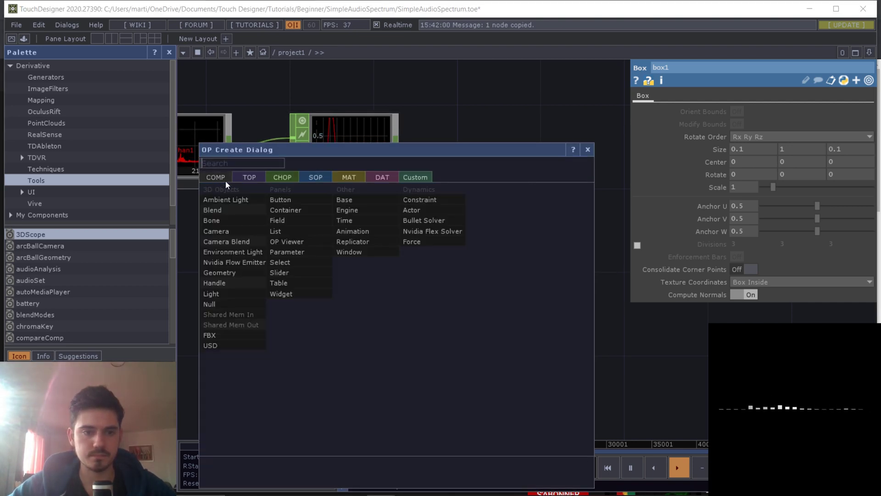
{"action": "left_click", "coordinate": [240, 271]}
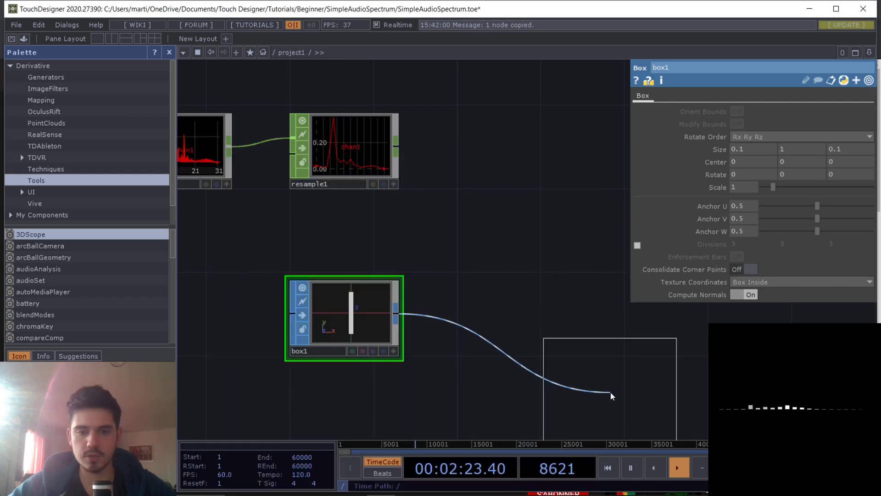
{"action": "left_click", "coordinate": [612, 390]}
Move the Box and Geometry nodes further down from the Resample CHOP and line them up with each other
{"action": "left_click_drag", "start_coordinate": [464, 264], "coordinate": [406, 145]}
{"action": "key", "text": "ctrl+v"}
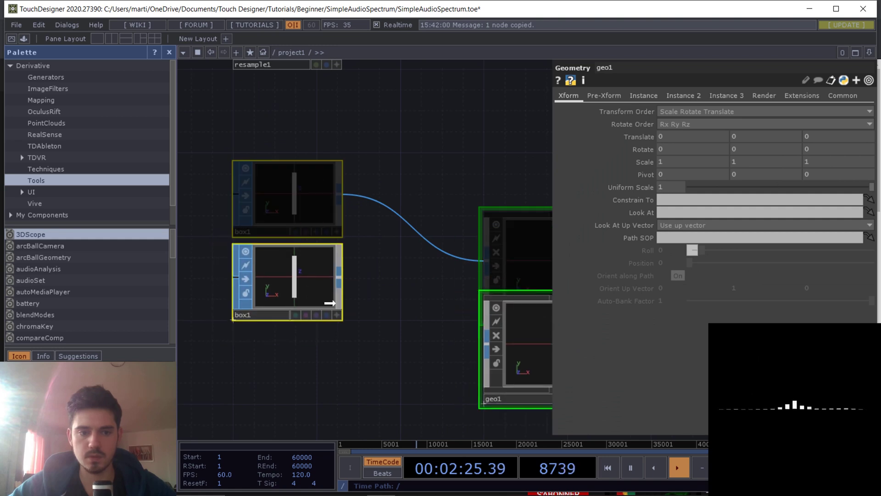
{"action": "left_click", "coordinate": [302, 362]}
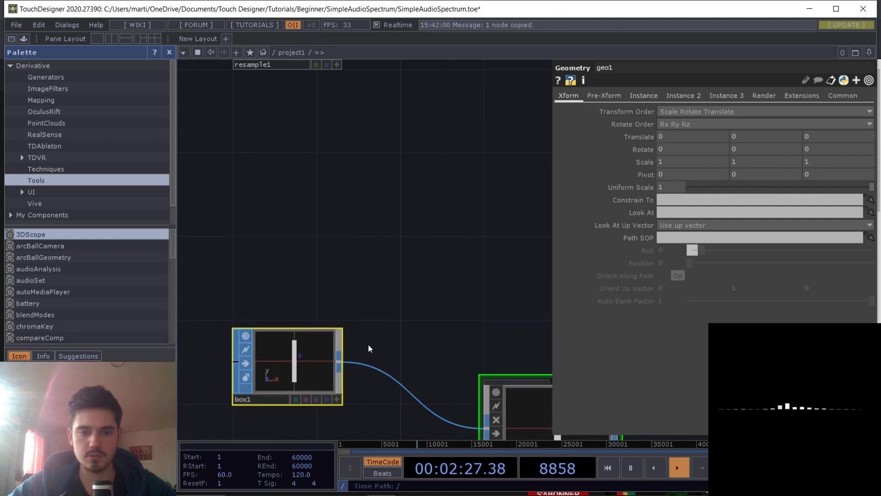
{"action": "left_click_drag", "start_coordinate": [389, 343], "coordinate": [323, 134]}
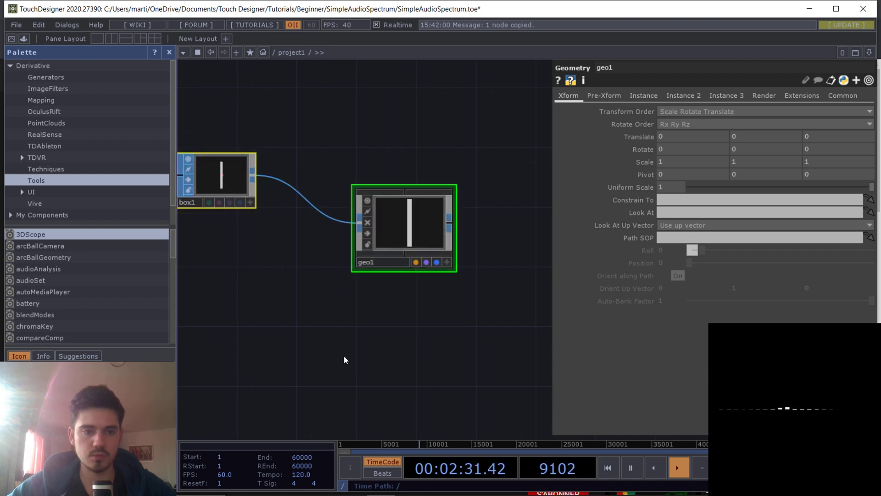
{"action": "left_click_drag", "start_coordinate": [203, 216], "coordinate": [203, 244]}
{"action": "left_click_drag", "start_coordinate": [393, 300], "coordinate": [423, 377]}
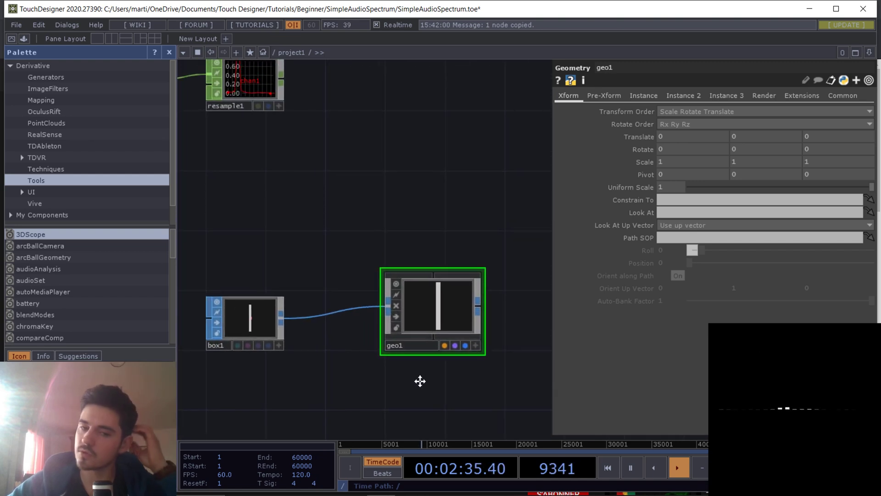
{"action": "left_click_drag", "start_coordinate": [502, 359], "coordinate": [482, 381]}
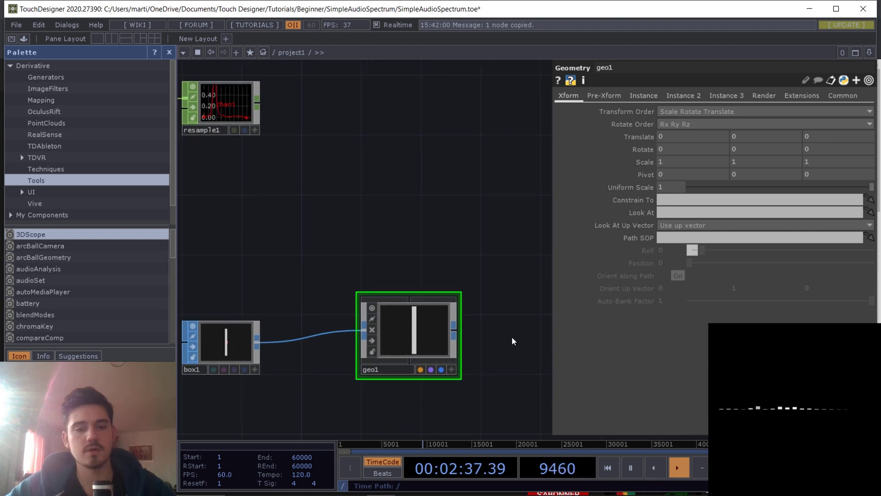
{"action": "left_click_drag", "start_coordinate": [504, 326], "coordinate": [486, 329]}
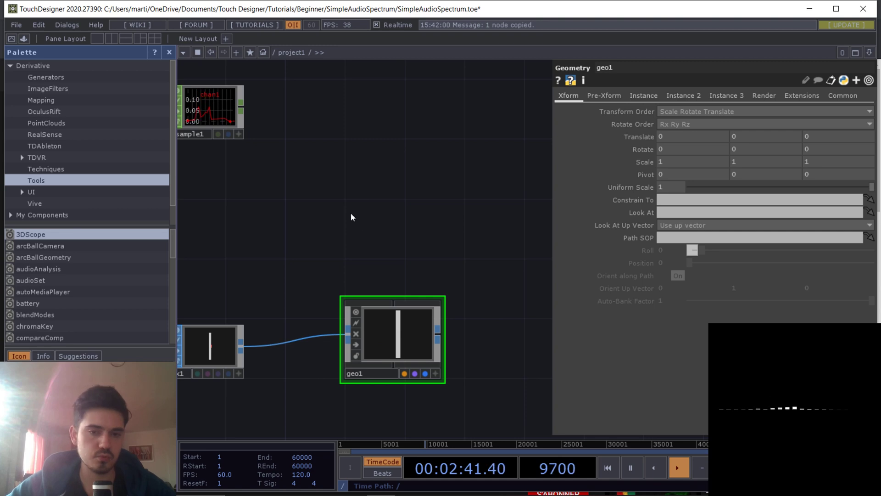
Add a Camera COMP above the Geometry COMP and a Light COMP above the camera
{"action": "key", "text": "Tab"}
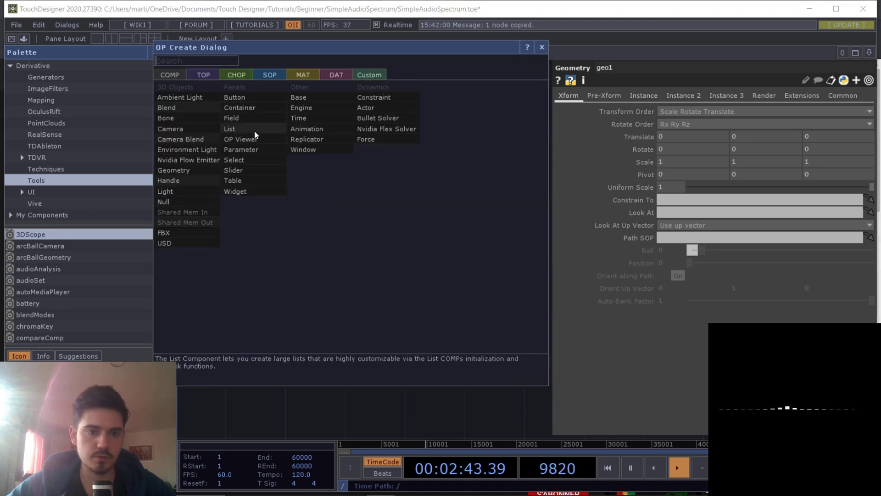
{"action": "left_click", "coordinate": [194, 128]}
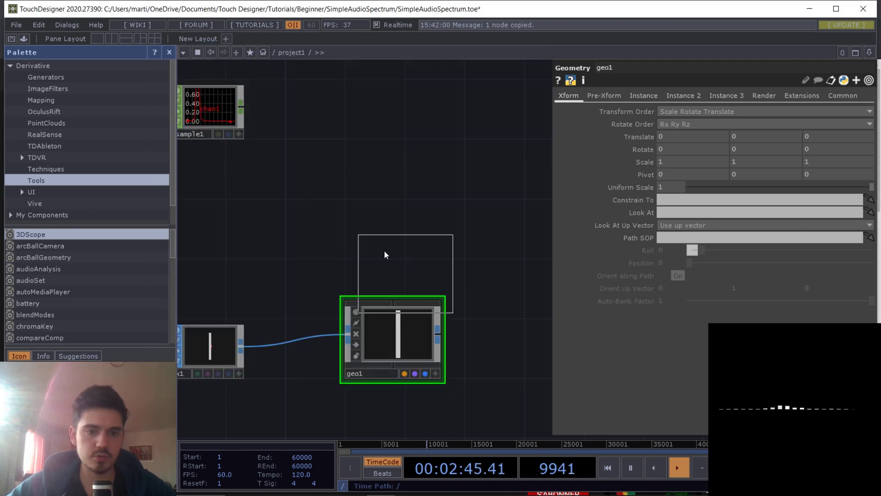
{"action": "left_click", "coordinate": [390, 217]}
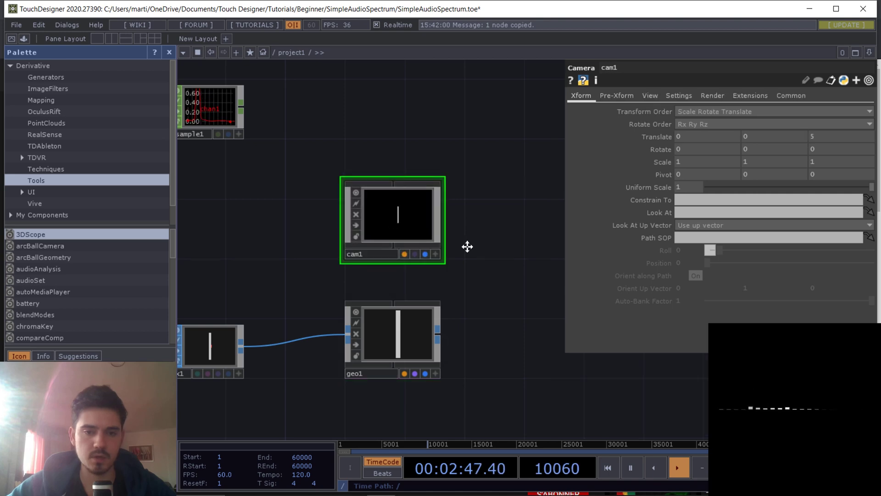
{"action": "key", "text": "Tab"}
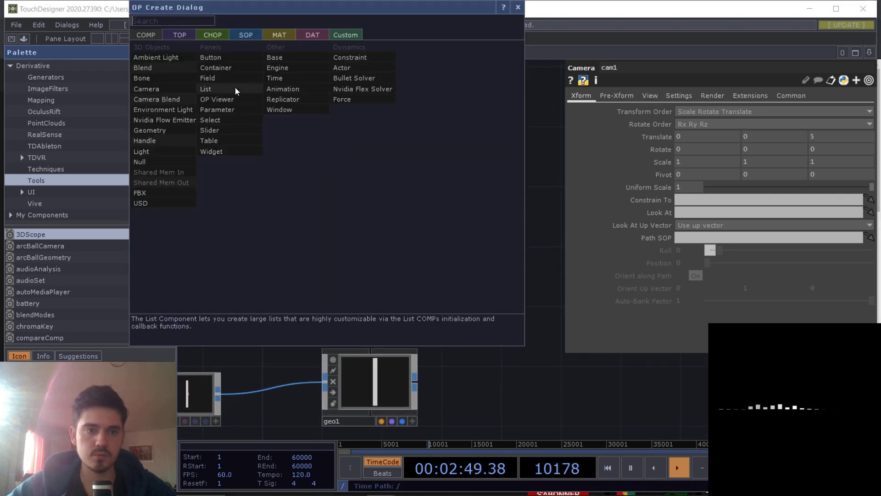
{"action": "left_click", "coordinate": [193, 152]}
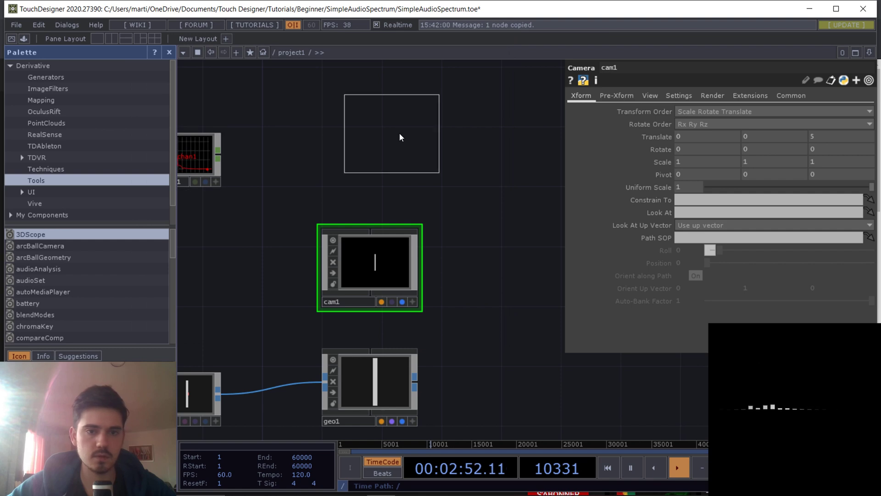
{"action": "left_click", "coordinate": [371, 150]}
Add a Render TOP beside the Camera COMP so it renders the light, camera and geometry
{"action": "key", "text": "Tab"}
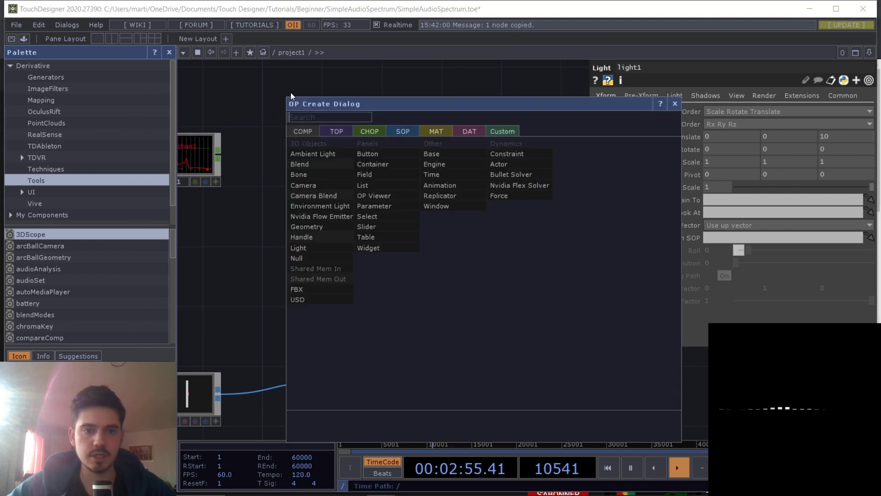
{"action": "left_click", "coordinate": [345, 133]}
{"action": "type", "text": "re"}
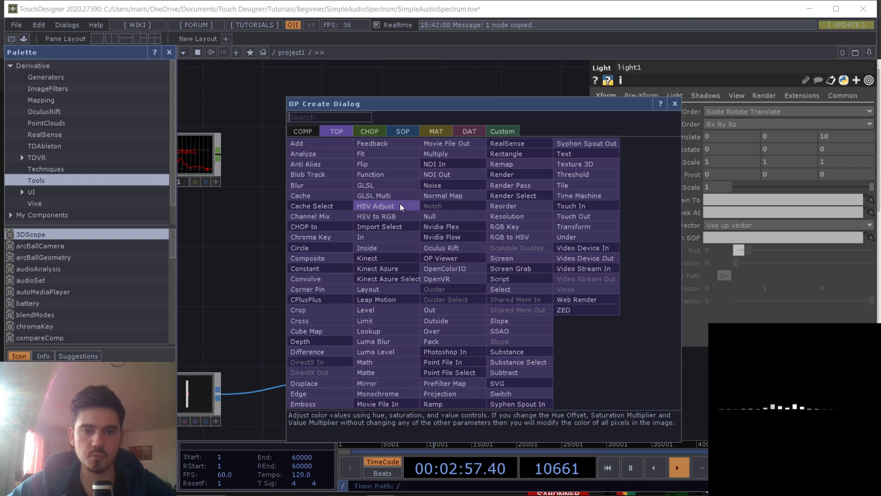
{"action": "left_click", "coordinate": [514, 176]}
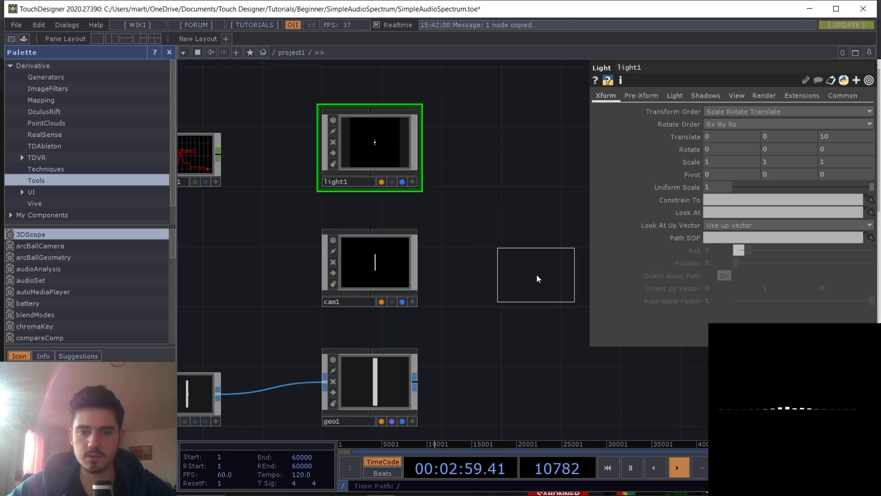
{"action": "left_click", "coordinate": [538, 275]}
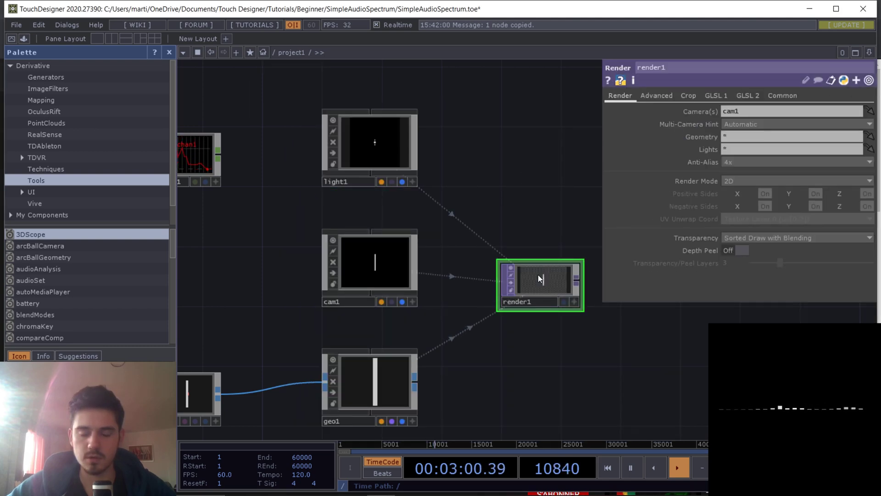
Set the Render TOP's resolution to 1280 by 1280 and connect its output to the existing Null TOP ahead of the Movie File Out
{"action": "left_click", "coordinate": [783, 95]}
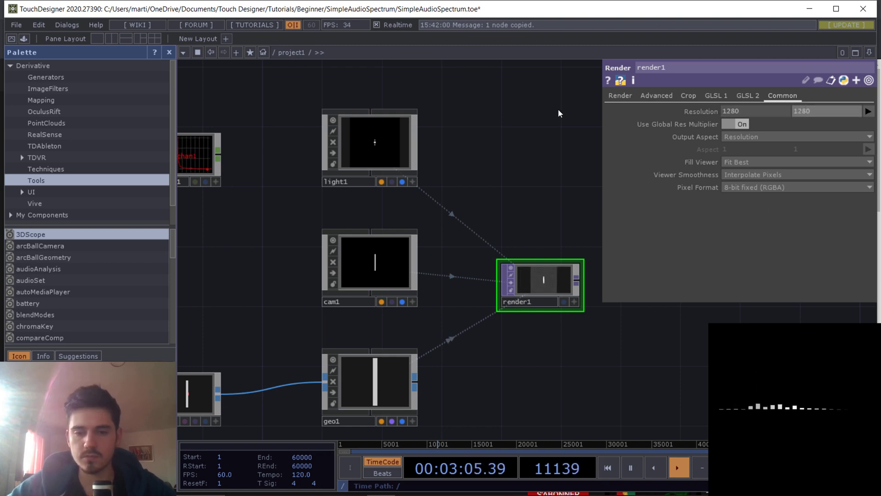
{"action": "left_click_drag", "start_coordinate": [488, 138], "coordinate": [362, 139]}
{"action": "left_click_drag", "start_coordinate": [404, 311], "coordinate": [325, 193]}
{"action": "scroll", "coordinate": [423, 343], "scroll_direction": "down", "scroll_amount": 3}
{"action": "right_click_drag", "start_coordinate": [478, 234], "coordinate": [321, 162]}
{"action": "left_click_drag", "start_coordinate": [343, 207], "coordinate": [405, 361]}
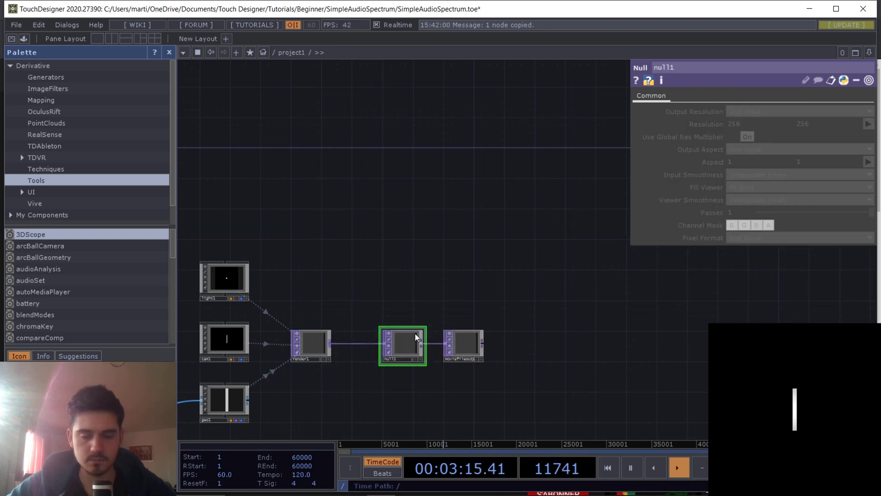
View the Null TOP's output in a separate window and return to the network
{"action": "right_click", "coordinate": [415, 333]}
{"action": "left_click", "coordinate": [425, 300]}
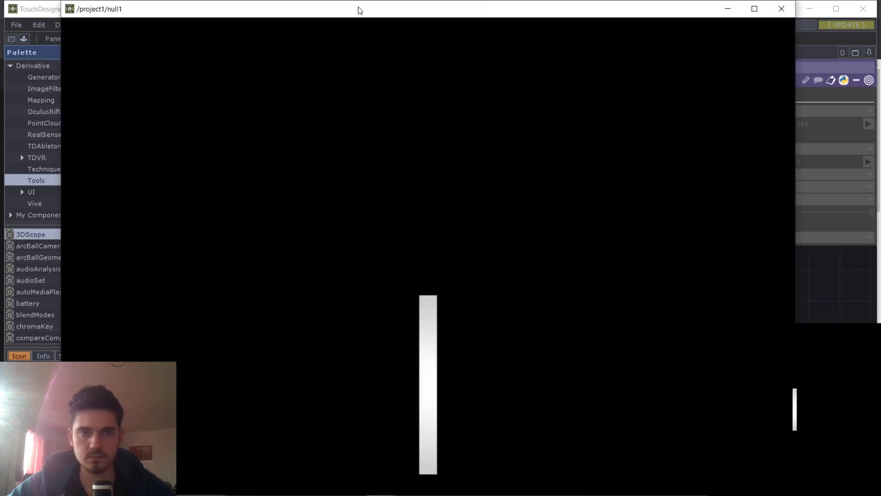
{"action": "left_click", "coordinate": [816, 100]}
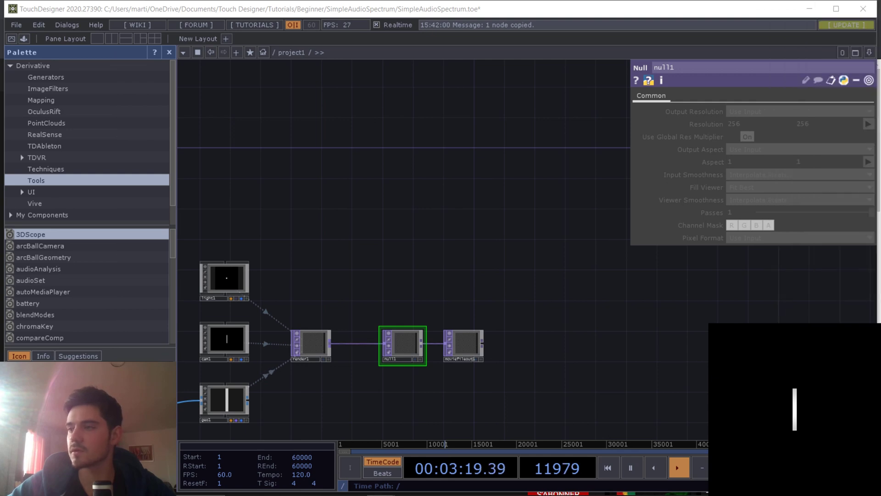
Turn on Instancing for the Geometry COMP
{"action": "left_click_drag", "start_coordinate": [282, 314], "coordinate": [507, 166]}
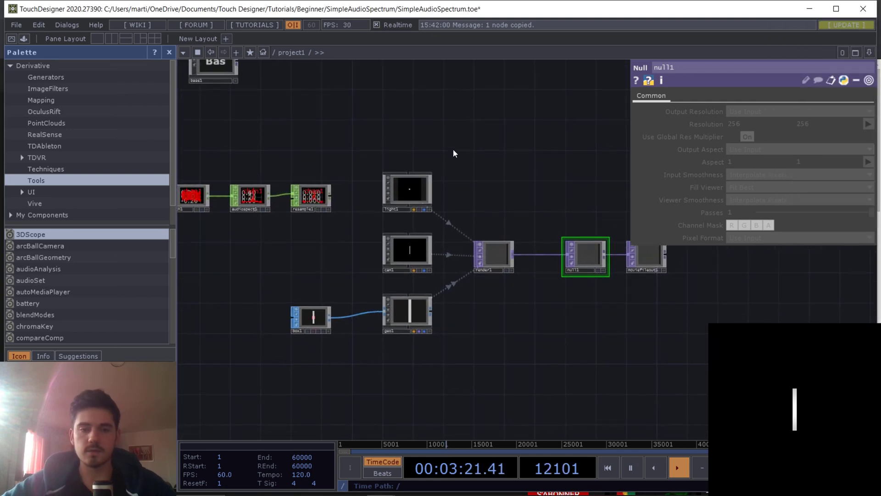
{"action": "scroll", "coordinate": [351, 284], "scroll_direction": "up", "scroll_amount": 2}
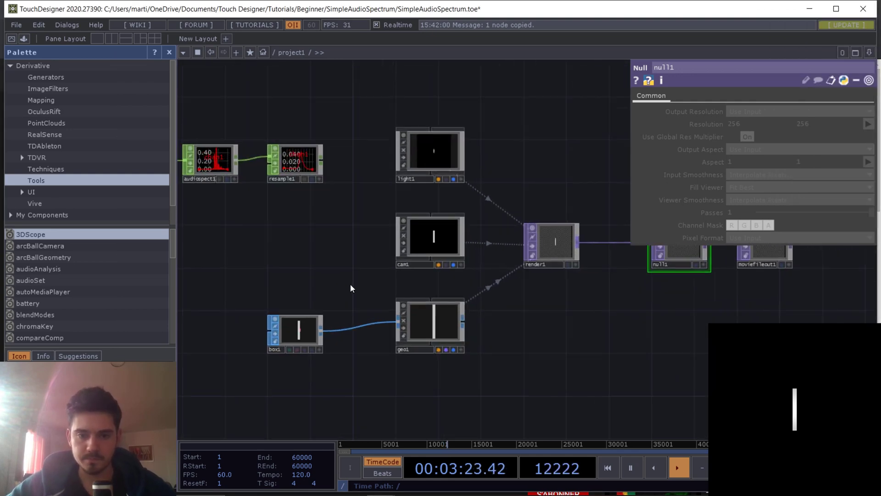
{"action": "left_click_drag", "start_coordinate": [351, 283], "coordinate": [477, 244]}
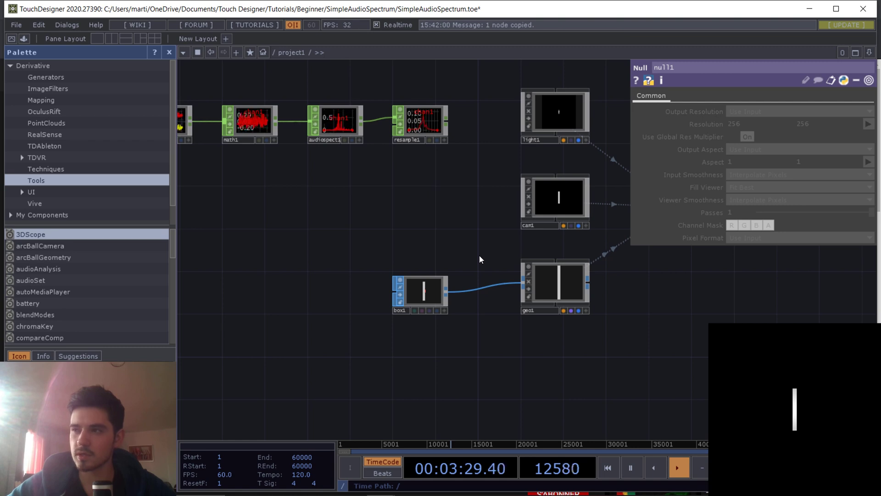
{"action": "left_click", "coordinate": [569, 271]}
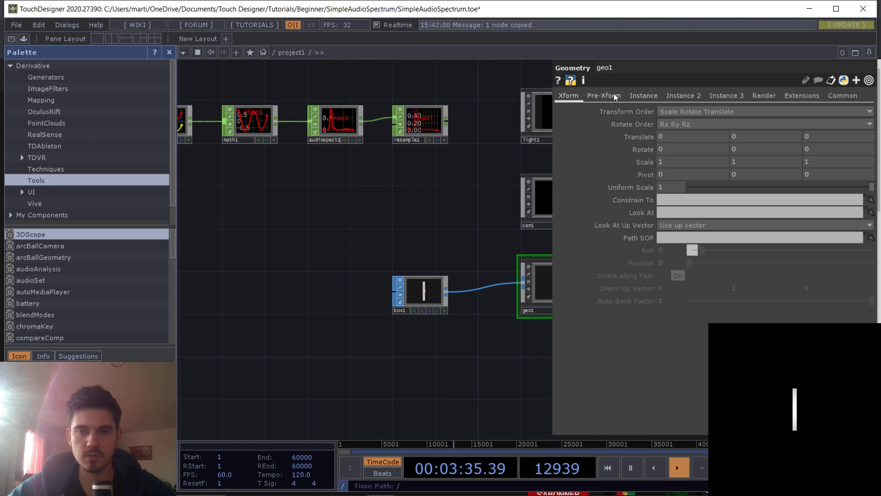
{"action": "left_click", "coordinate": [639, 96]}
{"action": "left_click_drag", "start_coordinate": [415, 250], "coordinate": [380, 243]}
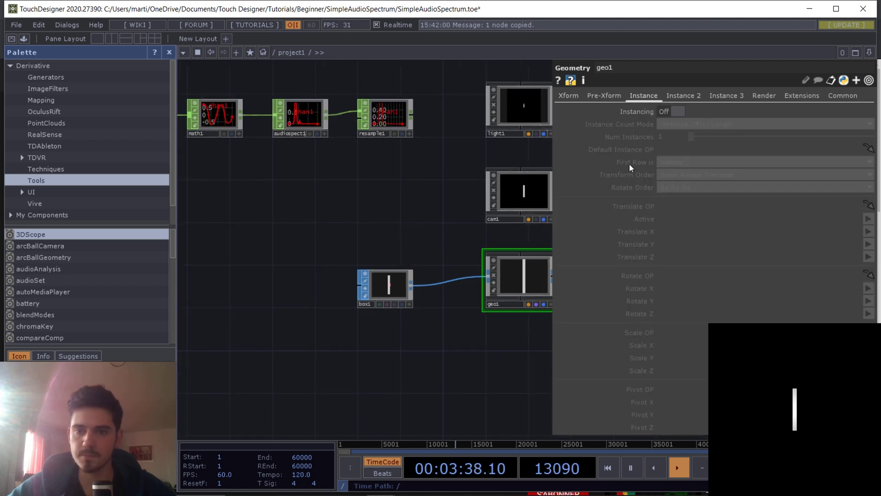
{"action": "left_click", "coordinate": [673, 115]}
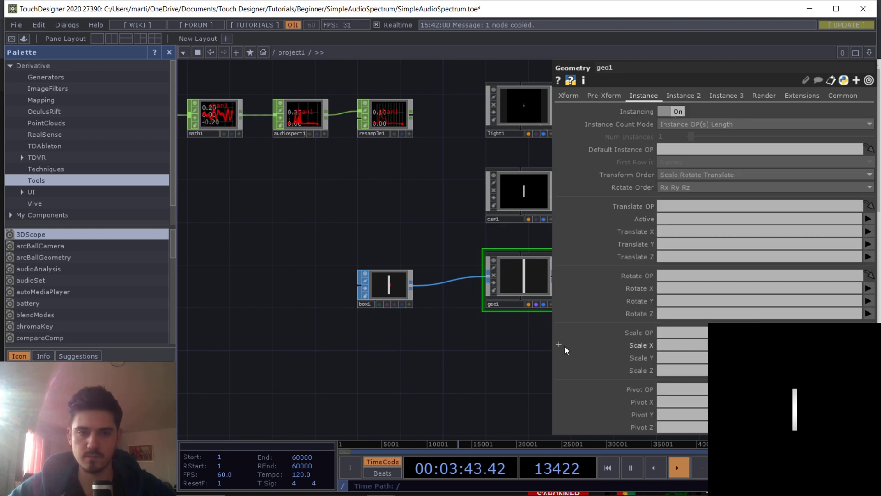
Move the Box SOP away from the Geometry COMP so it lines up beneath the Audio Spectrum CHOP
{"action": "key", "text": "ctrl+v"}
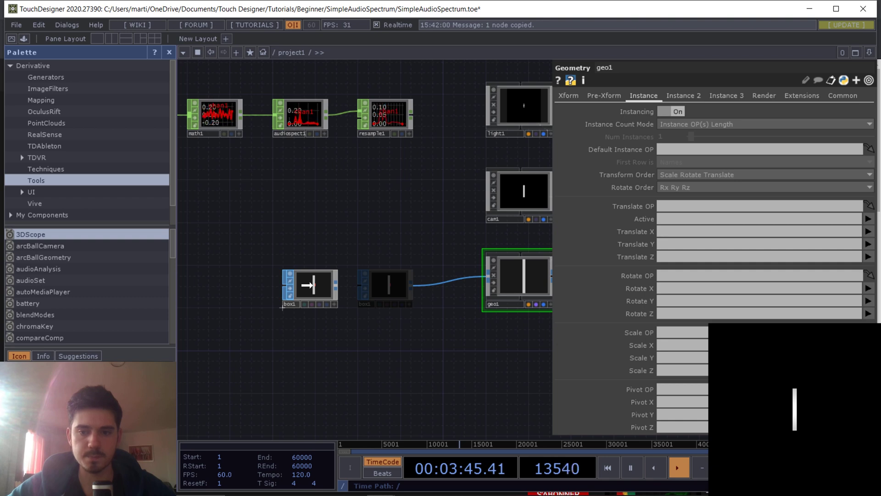
{"action": "left_click", "coordinate": [301, 286]}
{"action": "left_click_drag", "start_coordinate": [305, 202], "coordinate": [334, 230]}
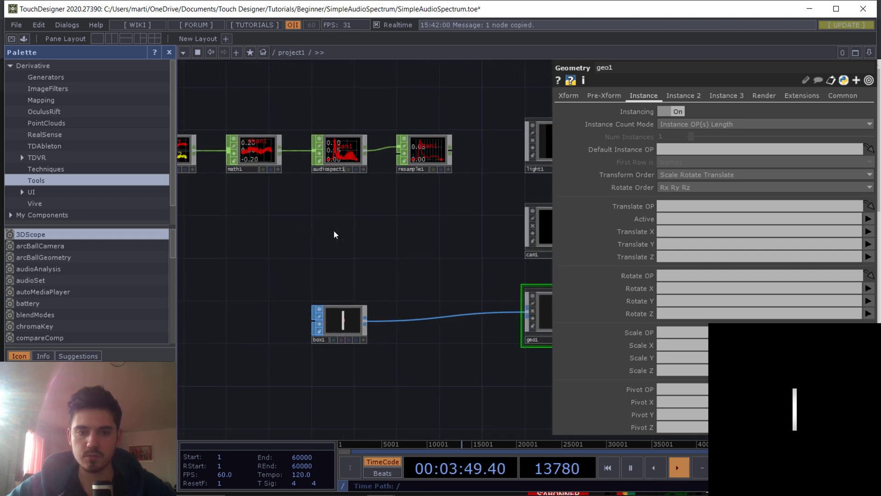
Add a Pattern CHOP between the Audio Spectrum CHOP and the Box SOP
{"action": "key", "text": "Tab"}
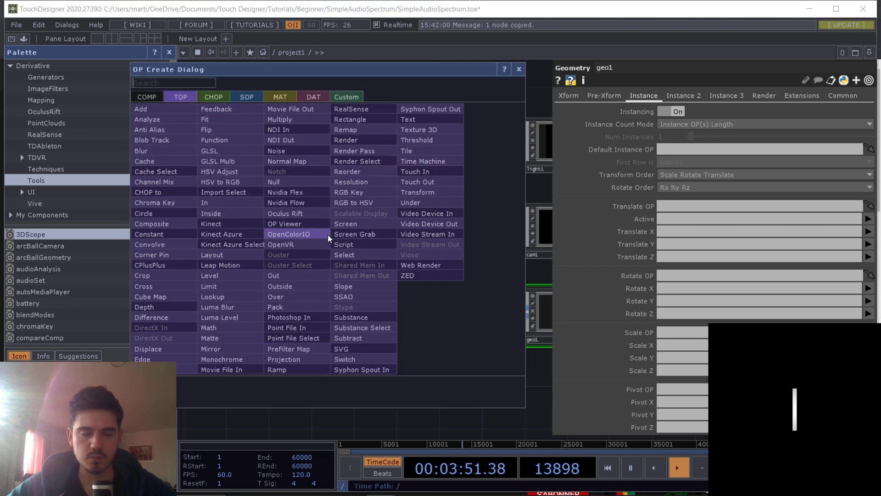
{"action": "left_click", "coordinate": [211, 100]}
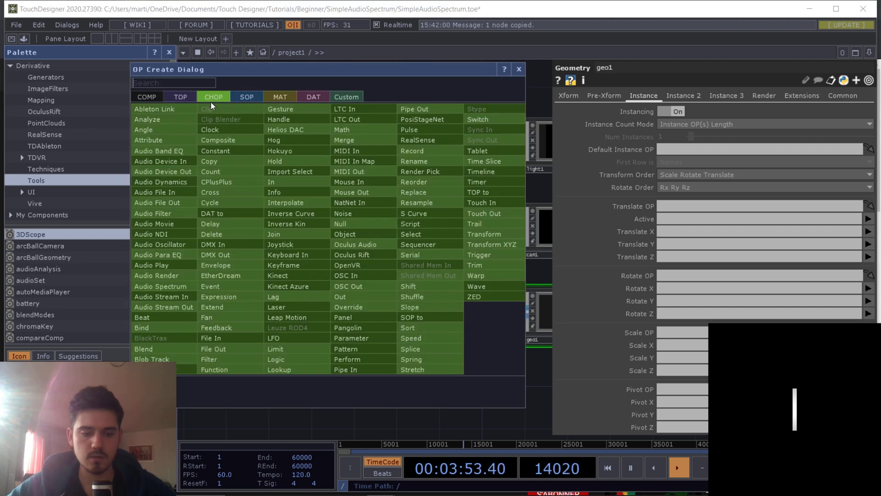
{"action": "type", "text": "p"}
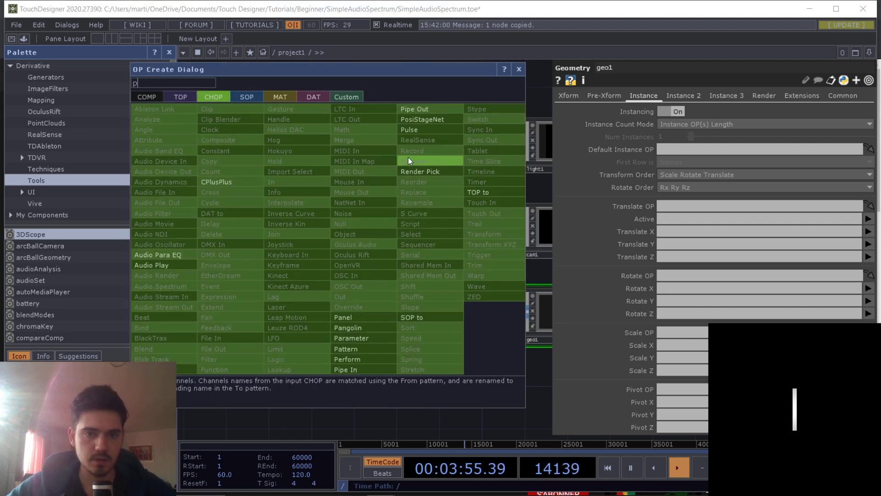
{"action": "left_click", "coordinate": [349, 349]}
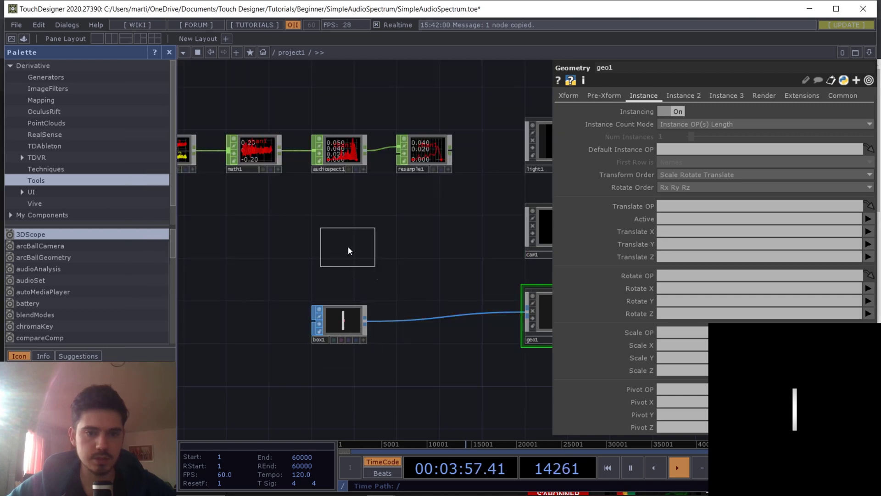
{"action": "left_click", "coordinate": [343, 248]}
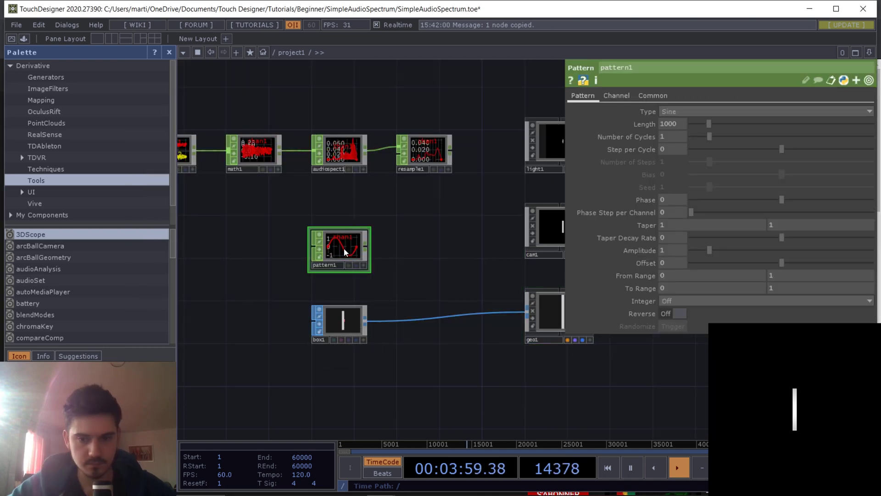
Move the Pattern CHOP directly beneath the Resample CHOP
{"action": "scroll", "coordinate": [354, 248], "scroll_direction": "up", "scroll_amount": 5}
{"action": "left_click_drag", "start_coordinate": [459, 237], "coordinate": [454, 304]}
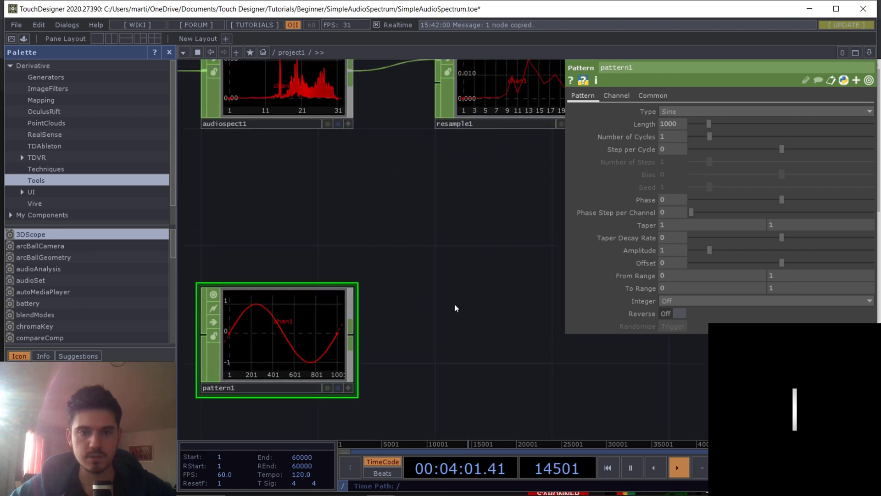
{"action": "scroll", "coordinate": [454, 301], "scroll_direction": "down", "scroll_amount": 3}
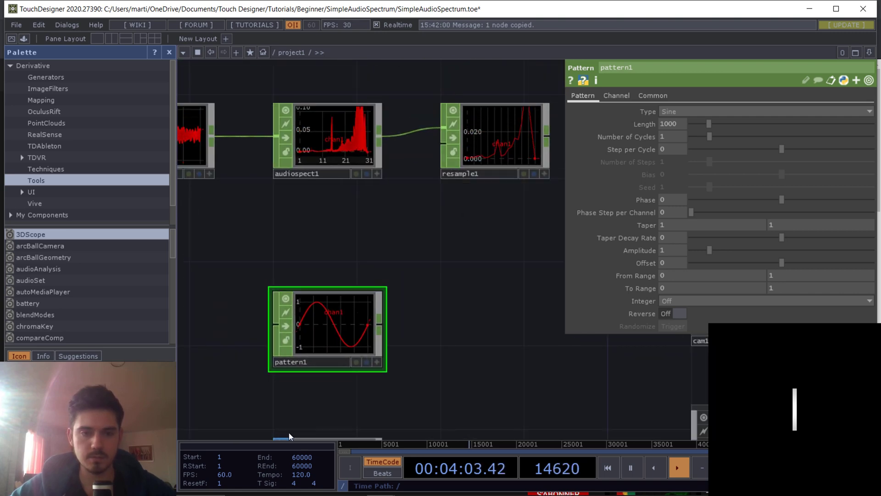
{"action": "left_click", "coordinate": [508, 128]}
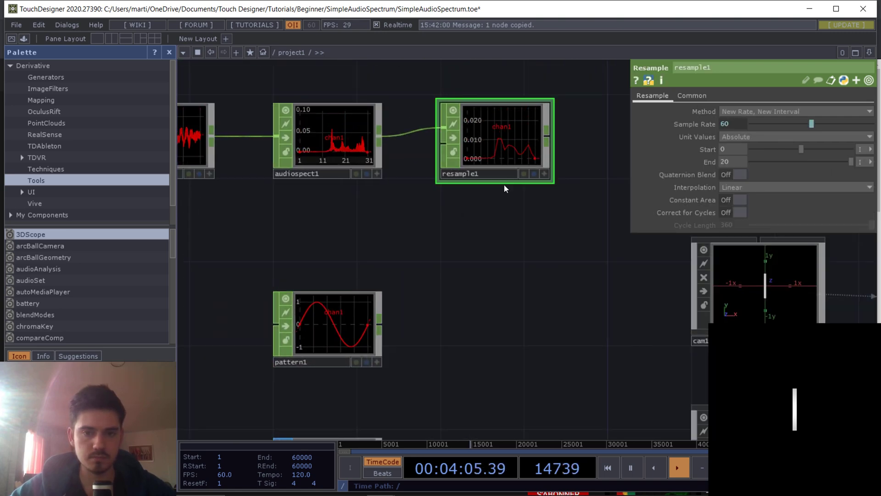
{"action": "left_click_drag", "start_coordinate": [318, 347], "coordinate": [485, 325]}
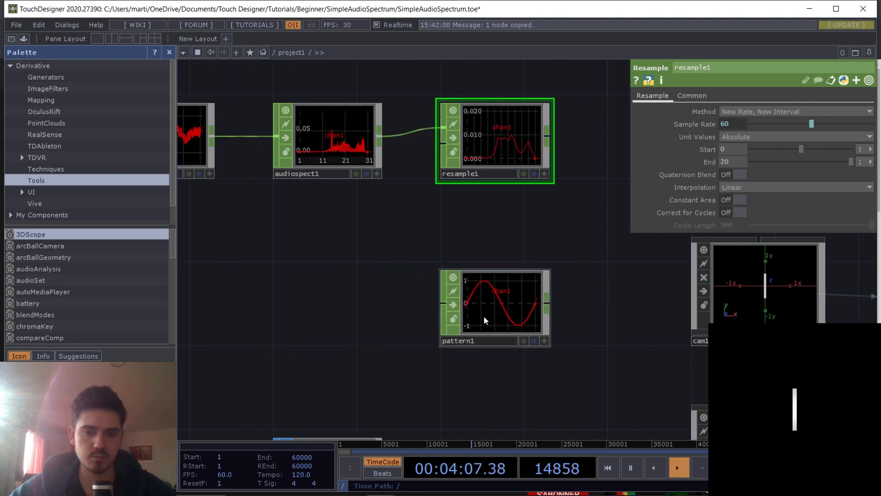
{"action": "left_click_drag", "start_coordinate": [592, 239], "coordinate": [517, 236]}
{"action": "scroll", "coordinate": [517, 236], "scroll_direction": "up", "scroll_amount": 4}
{"action": "left_click_drag", "start_coordinate": [446, 224], "coordinate": [488, 251]}
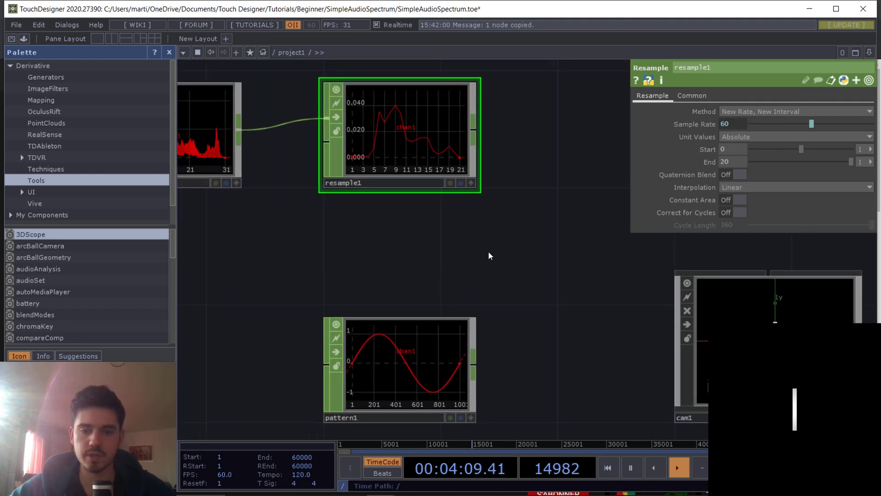
Set the Pattern CHOP's Length to the expression op('resample1').numSamples
{"action": "left_click", "coordinate": [460, 334]}
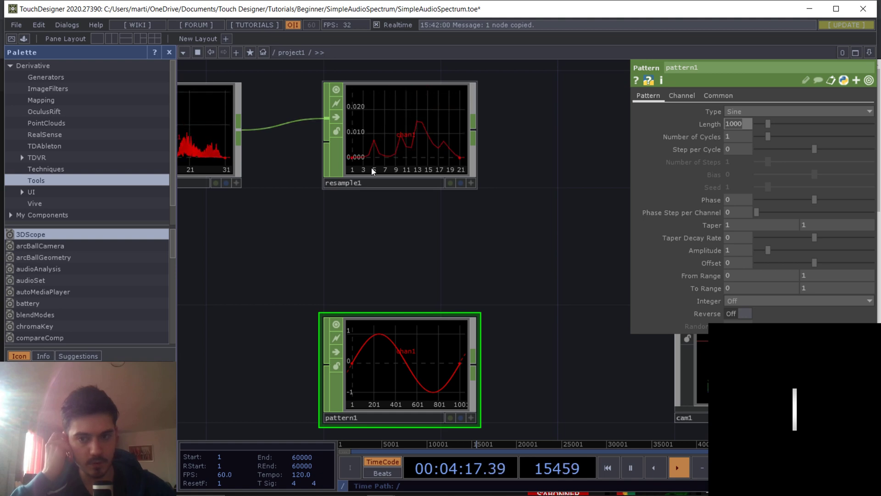
{"action": "type", "text": "op('"}
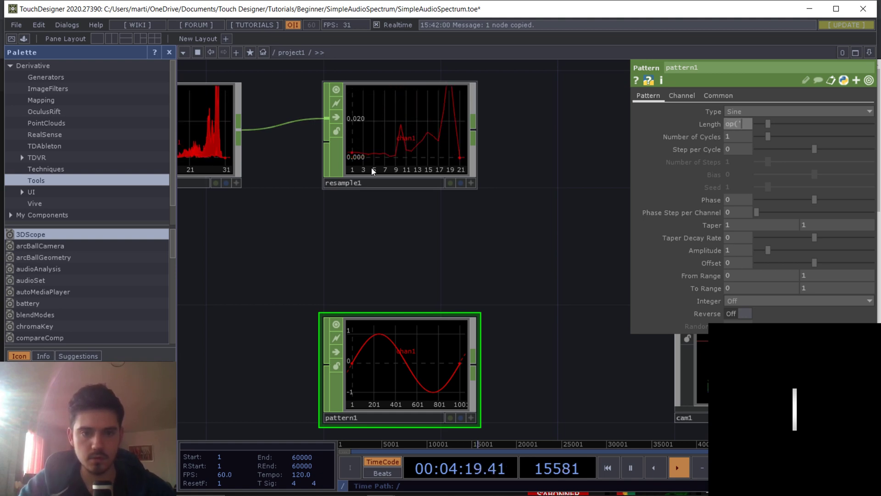
{"action": "type", "text": "esampl"}
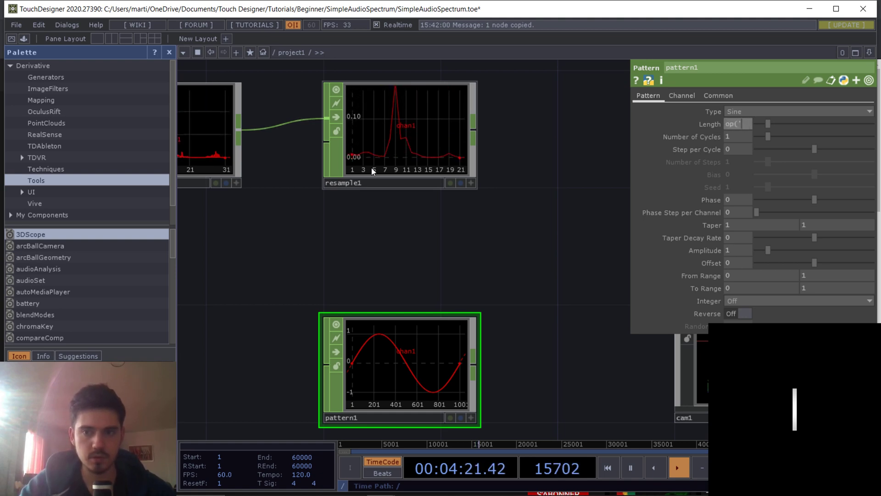
{"action": "type", "text": "e1"}
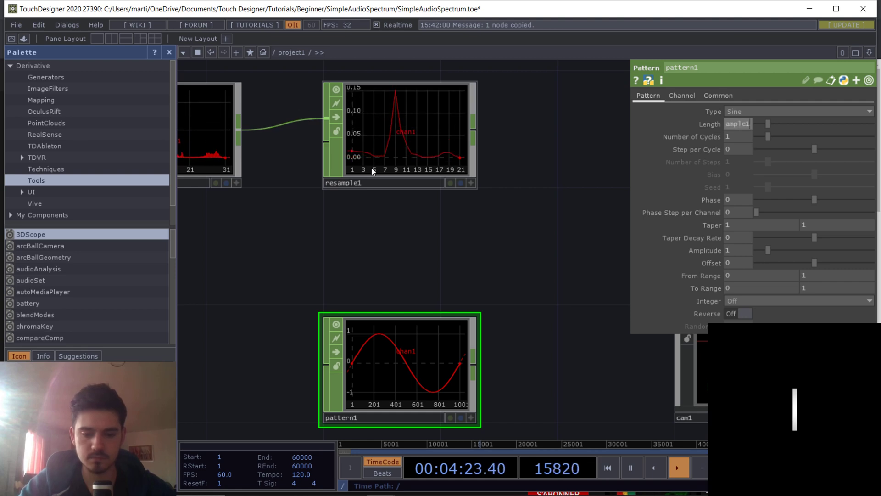
{"action": "type", "text": "').nu"}
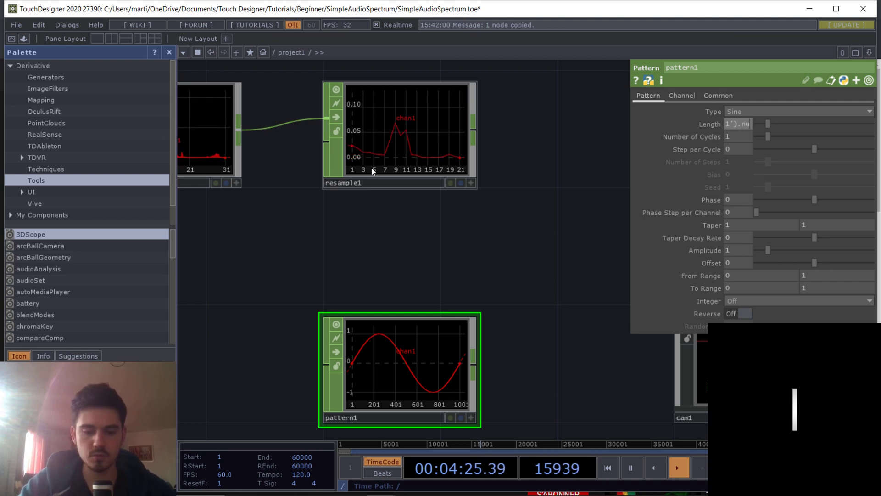
{"action": "type", "text": "mSamples"}
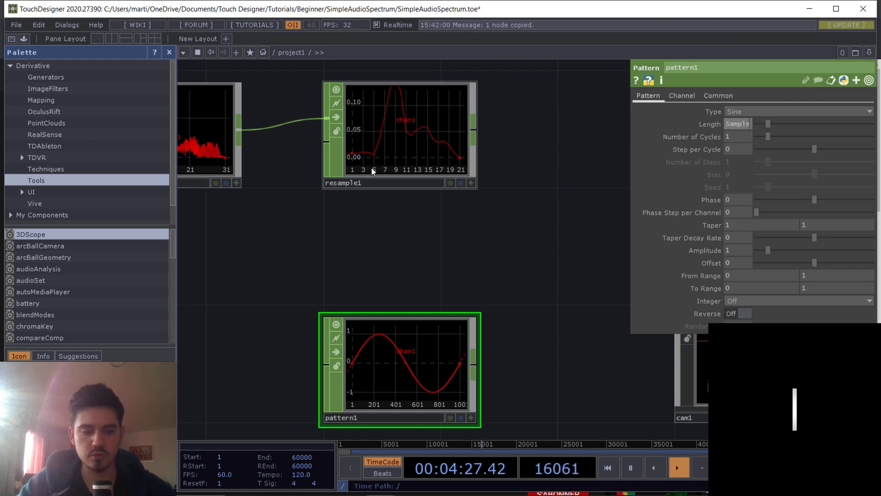
{"action": "key", "text": "Return"}
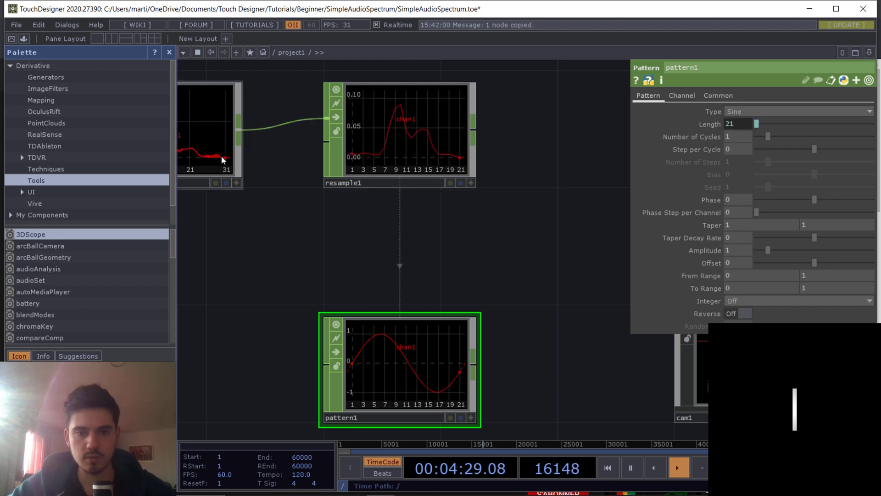
{"action": "left_click", "coordinate": [413, 134]}
{"action": "left_click_drag", "start_coordinate": [431, 260], "coordinate": [456, 216]}
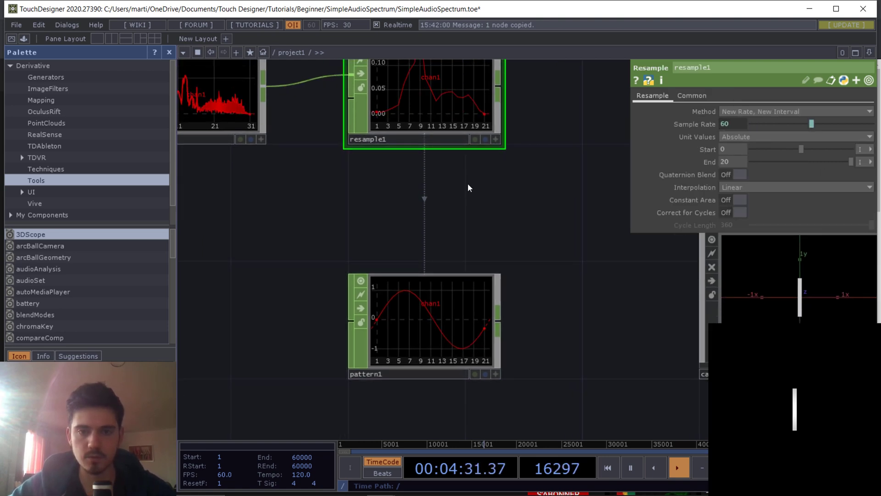
{"action": "left_click_drag", "start_coordinate": [508, 351], "coordinate": [478, 343]}
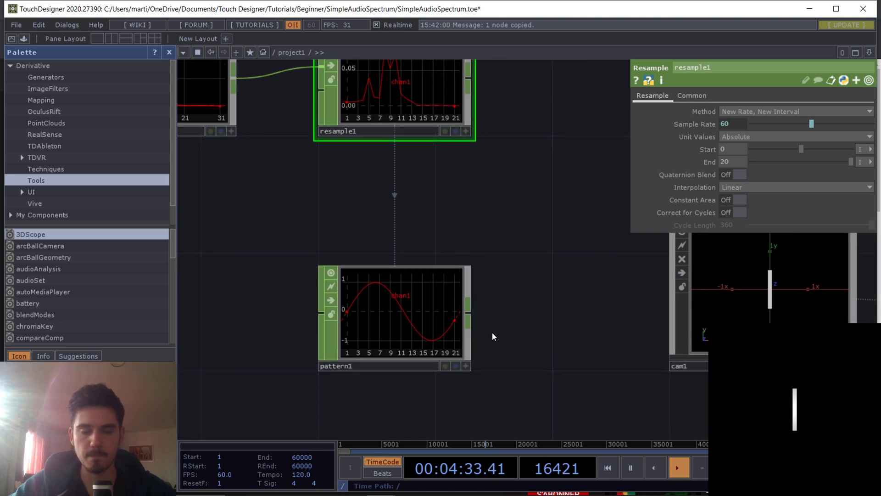
Move the audio CHOP chain together with the Pattern CHOP away from the rendering operators to make room in the network
{"action": "scroll", "coordinate": [489, 267], "scroll_direction": "down", "scroll_amount": 5}
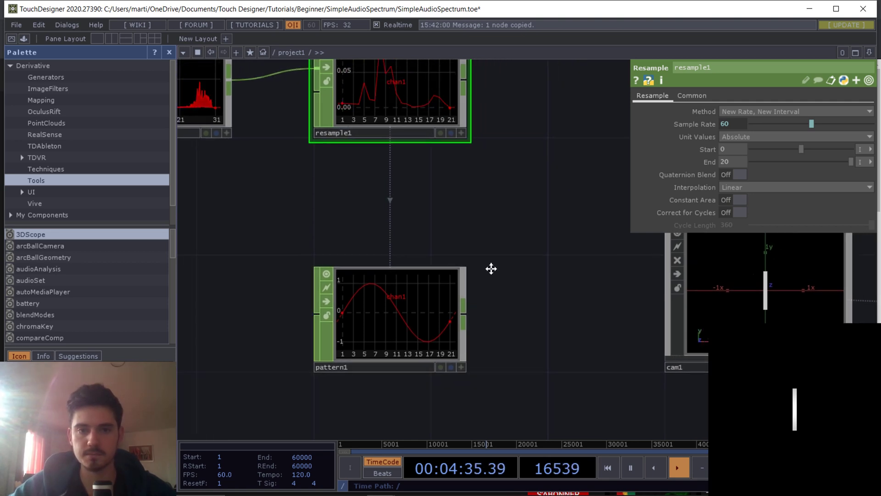
{"action": "left_click_drag", "start_coordinate": [504, 235], "coordinate": [522, 213]}
{"action": "scroll", "coordinate": [514, 305], "scroll_direction": "down", "scroll_amount": 2}
{"action": "right_click_drag", "start_coordinate": [514, 305], "coordinate": [116, 87]}
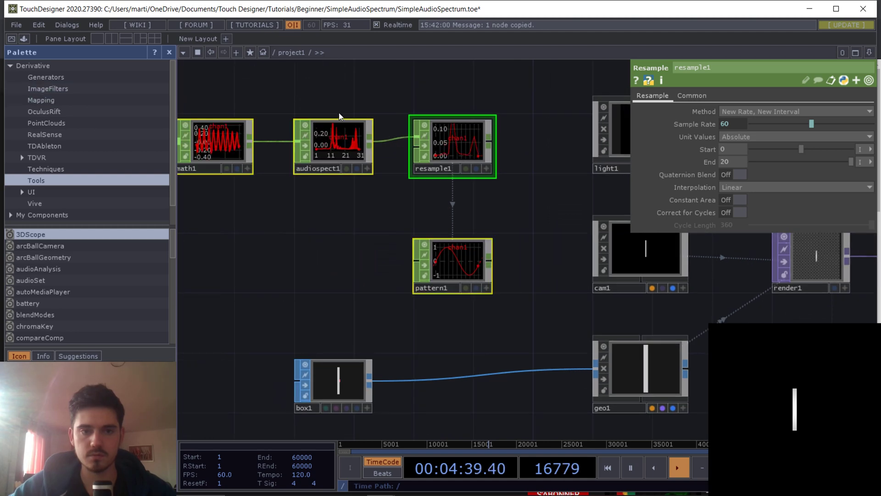
{"action": "left_click_drag", "start_coordinate": [365, 96], "coordinate": [437, 111]}
{"action": "scroll", "coordinate": [432, 111], "scroll_direction": "down", "scroll_amount": 2}
{"action": "key", "text": "ctrl+v"}
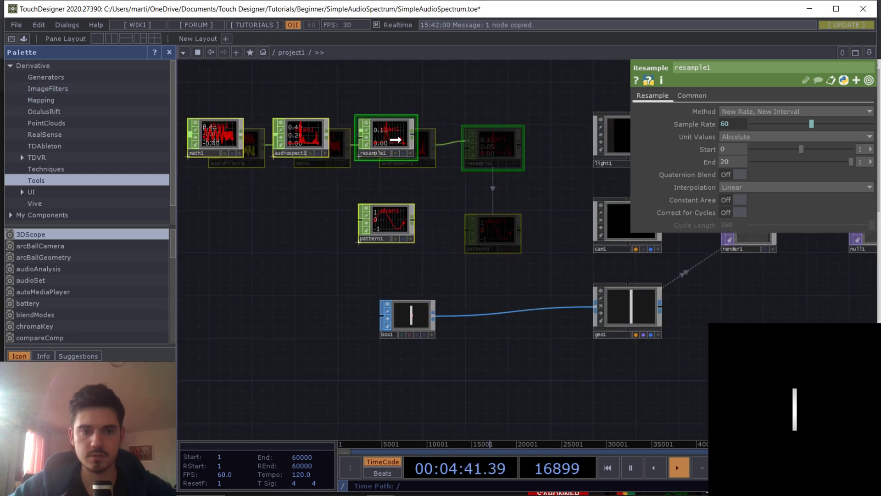
{"action": "left_click_drag", "start_coordinate": [320, 190], "coordinate": [319, 190]}
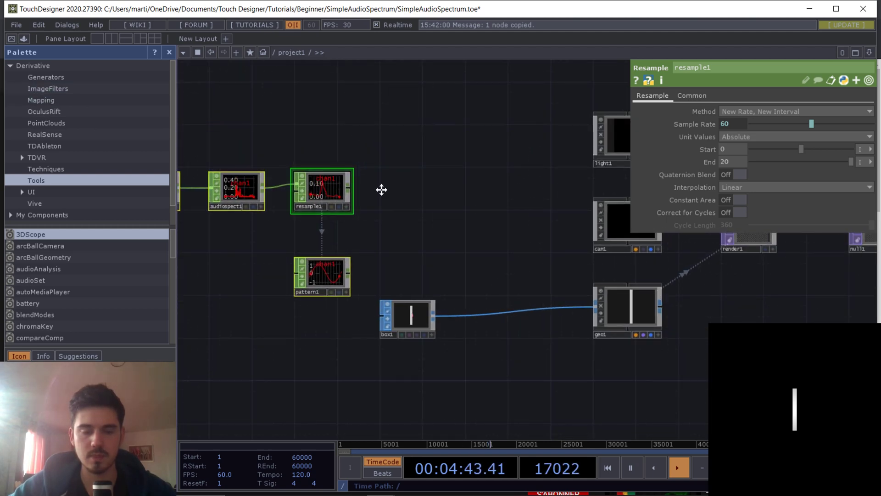
Add an Audio Device Out CHOP above the Math CHOP, fed by the Audio File In CHOP
{"action": "left_click_drag", "start_coordinate": [381, 191], "coordinate": [540, 204]}
{"action": "left_click_drag", "start_coordinate": [337, 137], "coordinate": [421, 170]}
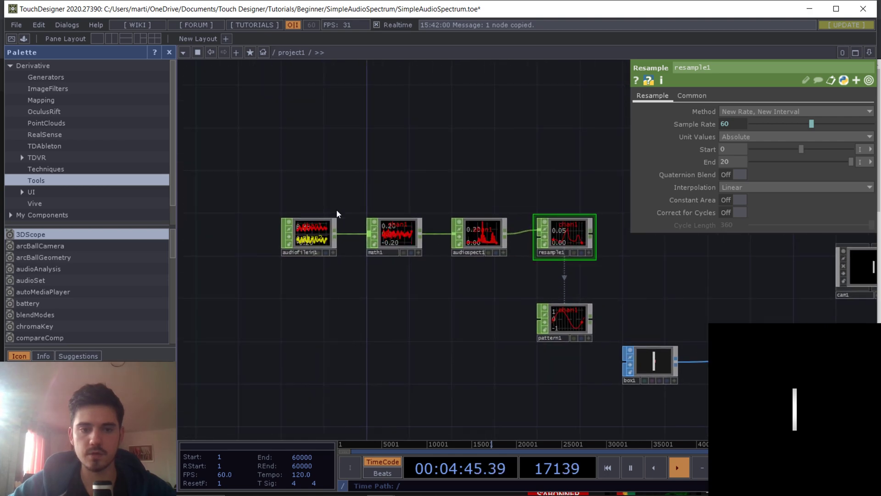
{"action": "scroll", "coordinate": [330, 228], "scroll_direction": "up", "scroll_amount": 3}
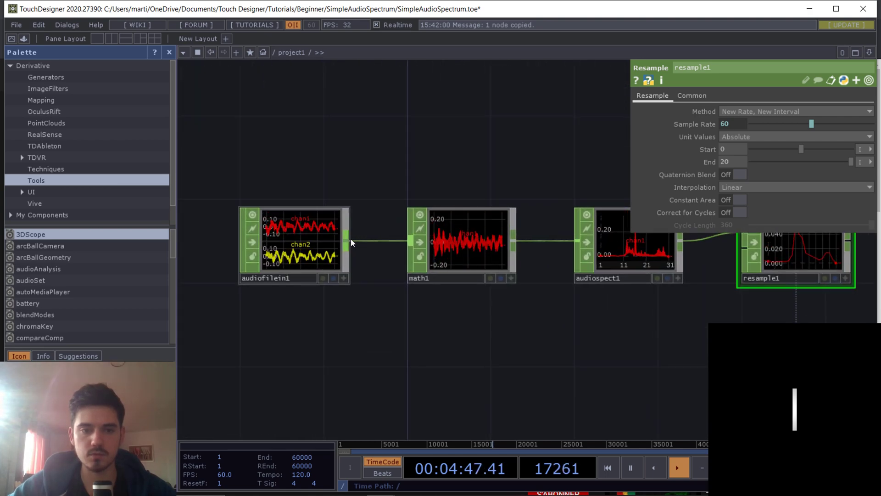
{"action": "right_click", "coordinate": [347, 239]}
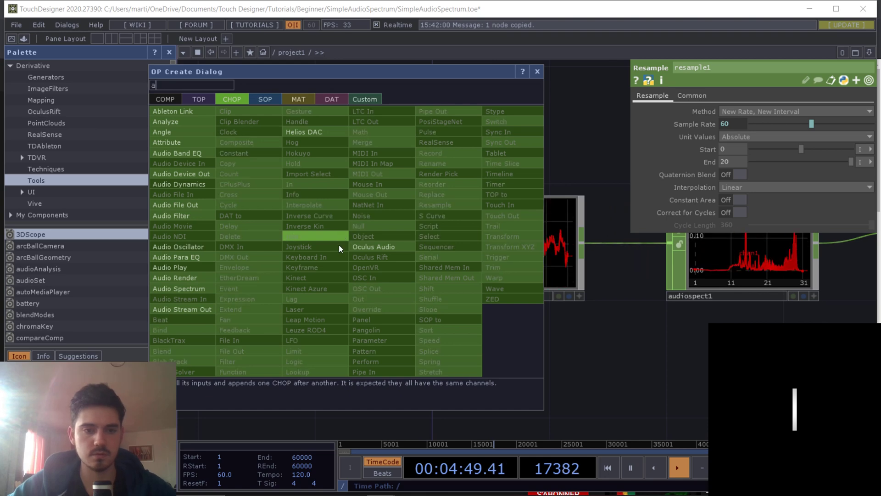
{"action": "key", "text": "Escape"}
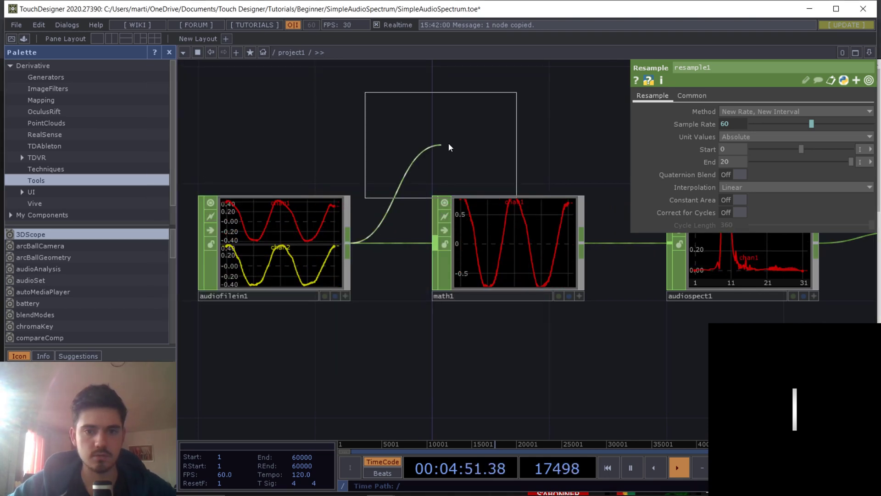
{"action": "left_click", "coordinate": [508, 125]}
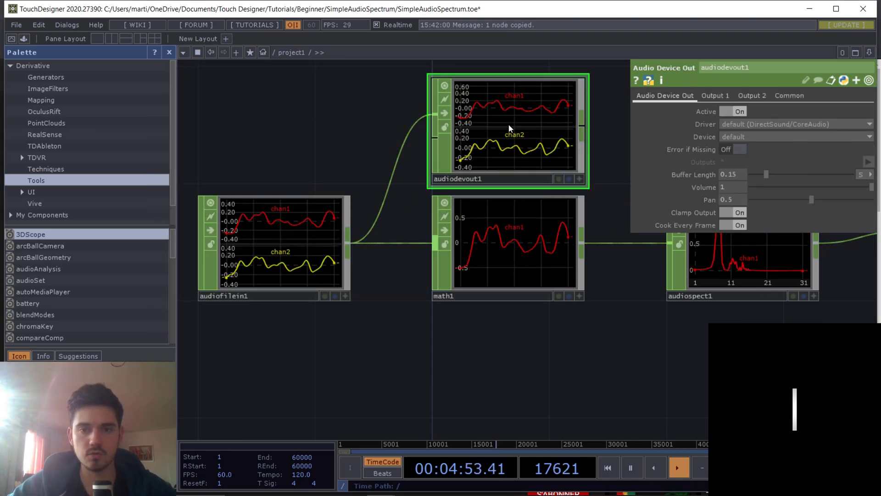
Delete the Audio Device Out CHOP, then undo the deletion and bypass the node instead
{"action": "key", "text": "Delete"}
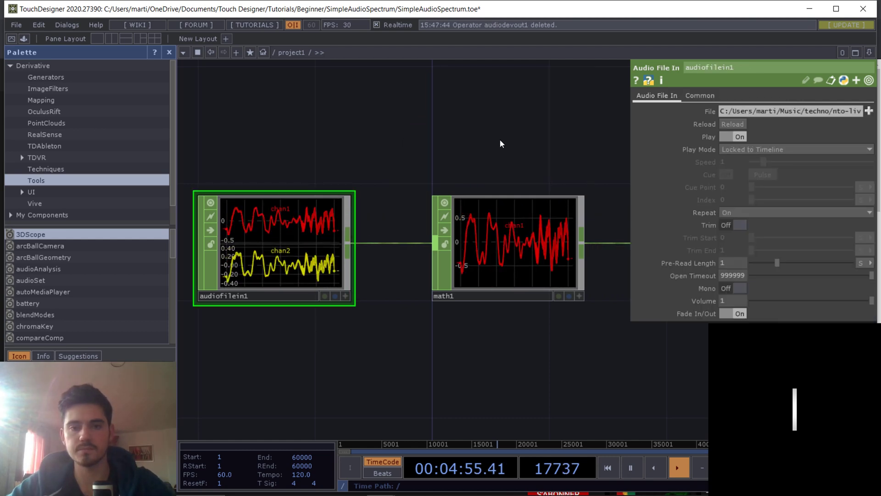
{"action": "left_click_drag", "start_coordinate": [502, 123], "coordinate": [457, 131]}
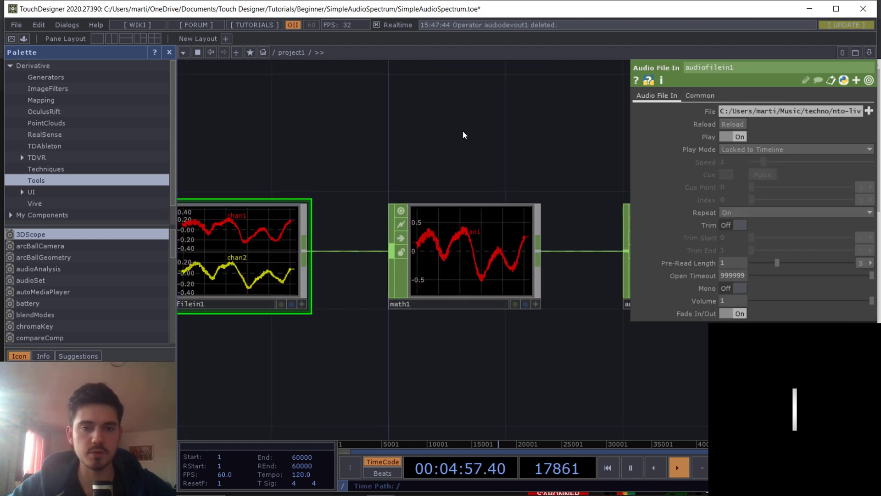
{"action": "key", "text": "ctrl+z"}
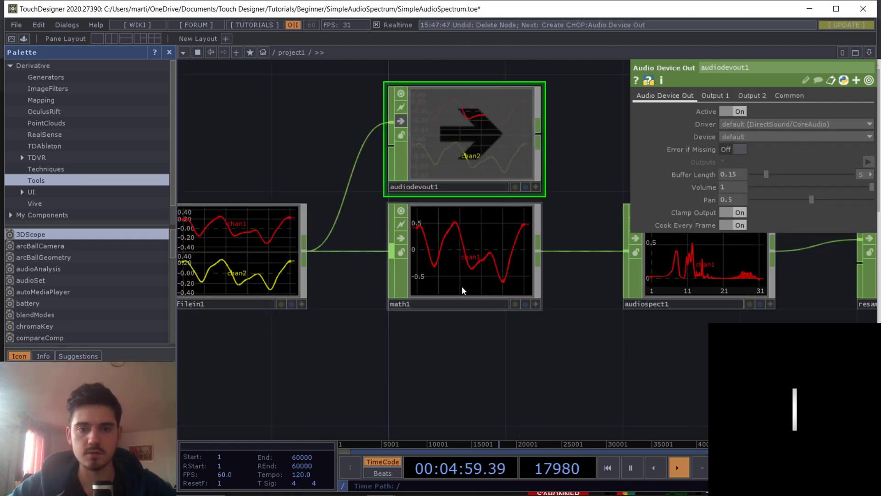
Set the Pattern CHOP's Type to Ramp
{"action": "left_click_drag", "start_coordinate": [461, 285], "coordinate": [342, 270]}
{"action": "scroll", "coordinate": [412, 340], "scroll_direction": "down", "scroll_amount": 4}
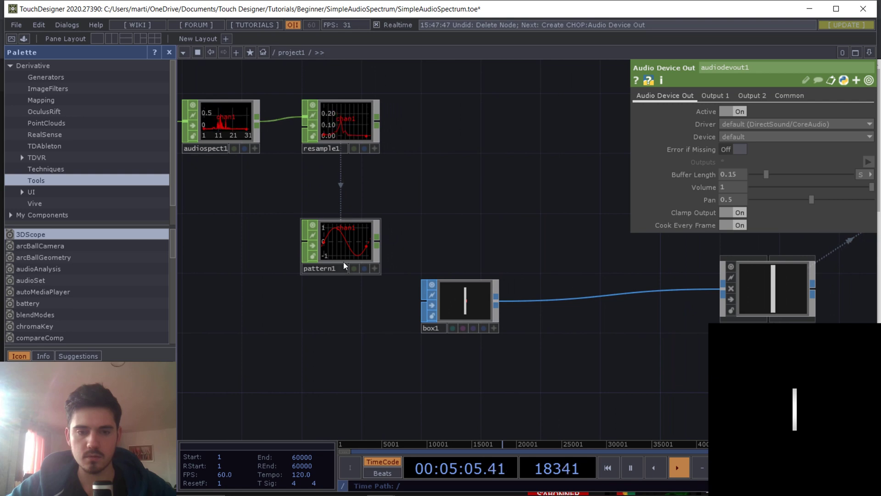
{"action": "left_click", "coordinate": [348, 243]}
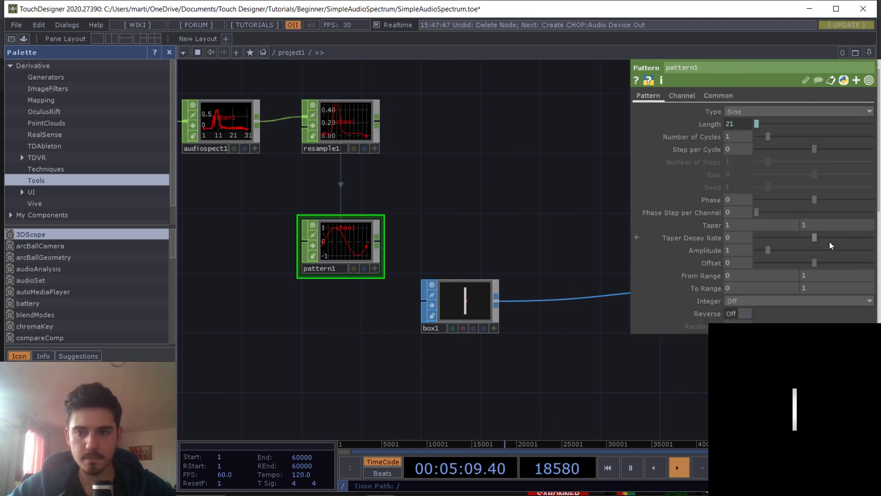
{"action": "left_click", "coordinate": [771, 111]}
{"action": "left_click", "coordinate": [748, 161]}
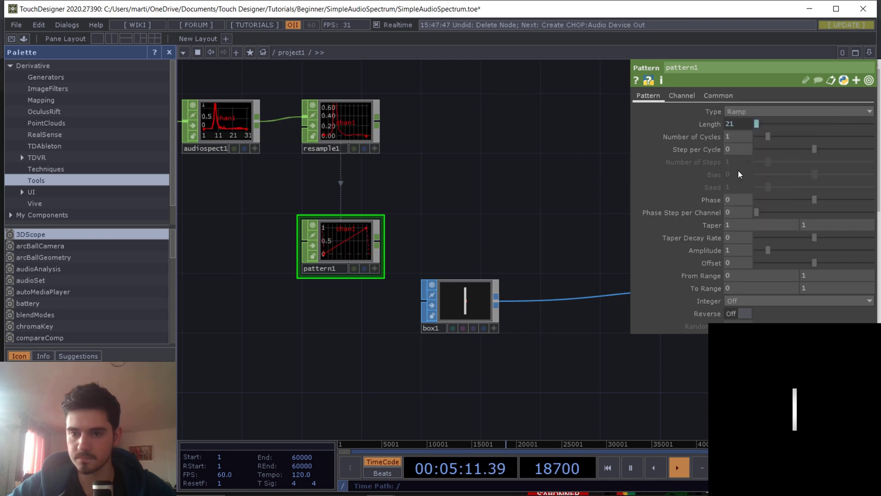
Add a Null CHOP to the output of the Pattern CHOP, just above the Box SOP
{"action": "left_click_drag", "start_coordinate": [562, 191], "coordinate": [457, 197]}
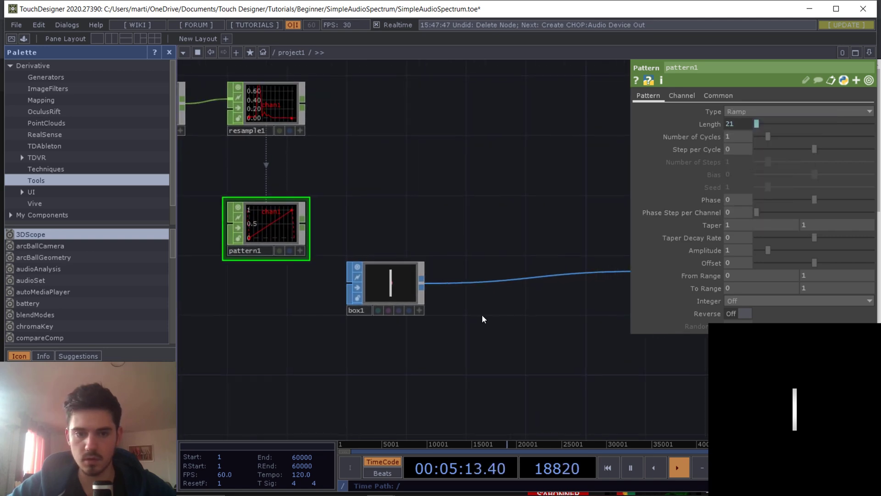
{"action": "left_click_drag", "start_coordinate": [482, 315], "coordinate": [437, 310]}
{"action": "scroll", "coordinate": [443, 307], "scroll_direction": "down", "scroll_amount": 2}
{"action": "left_click", "coordinate": [598, 279]}
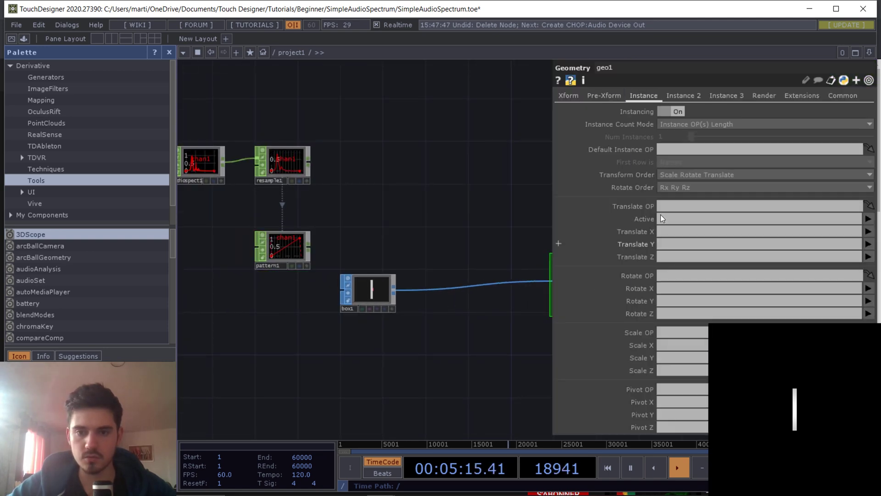
{"action": "right_click", "coordinate": [311, 250]}
{"action": "left_click", "coordinate": [316, 235]}
{"action": "left_click", "coordinate": [371, 253]}
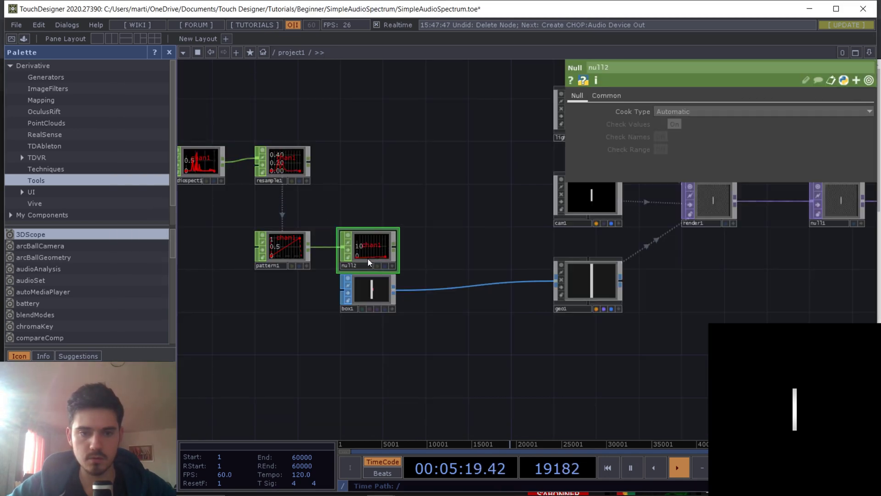
Rename the Null CHOP connected to the Pattern CHOP as instance_translation
{"action": "double_click", "coordinate": [356, 265]}
{"action": "type", "text": "in"}
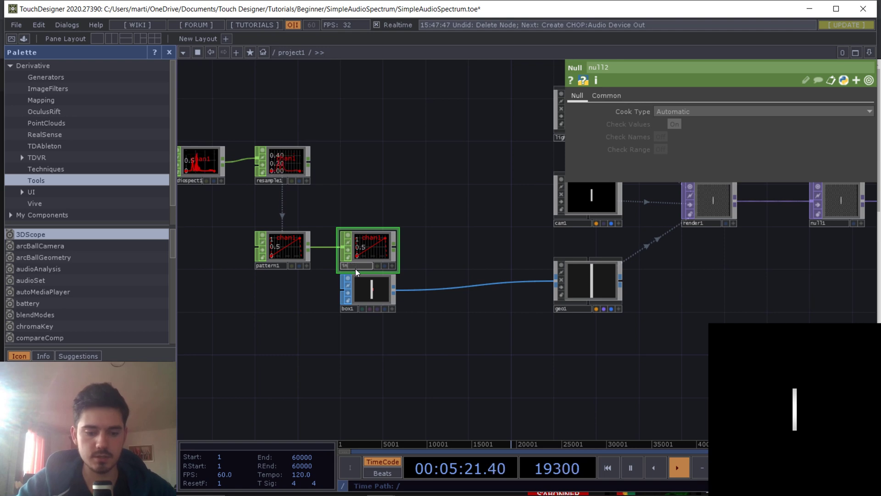
{"action": "type", "text": "stance_"}
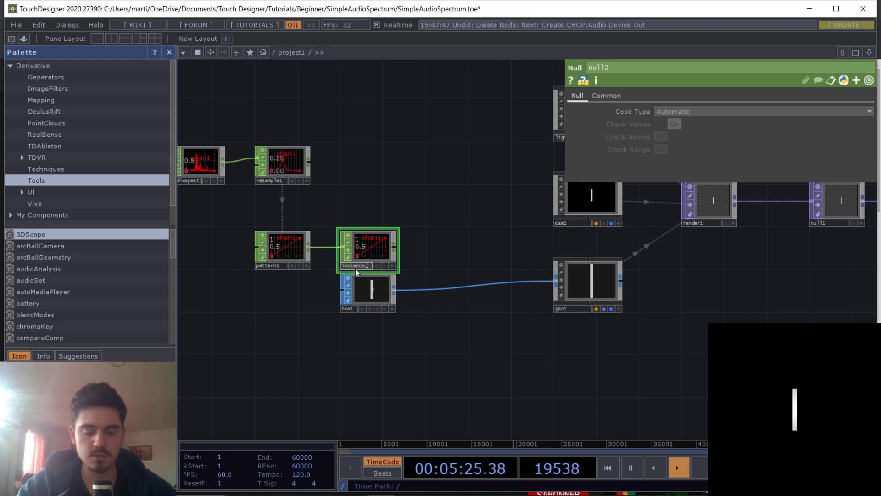
{"action": "type", "text": "tx"}
{"action": "key", "text": "Return"}
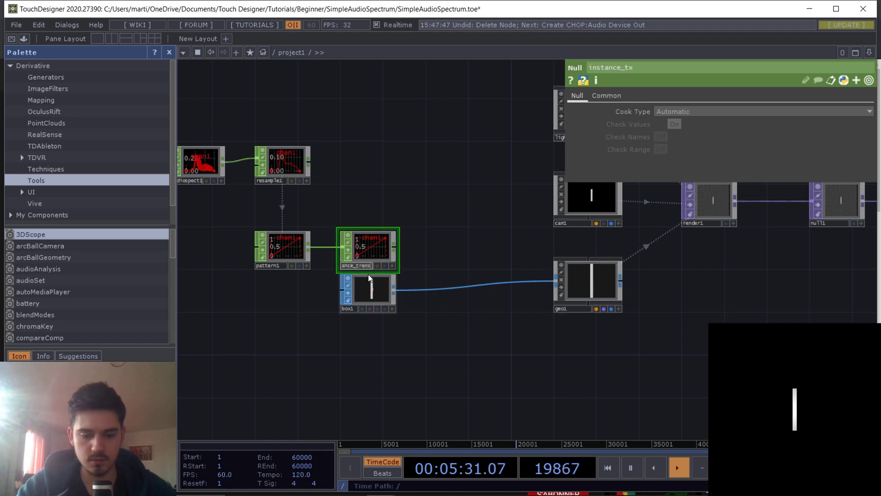
{"action": "type", "text": "ion"}
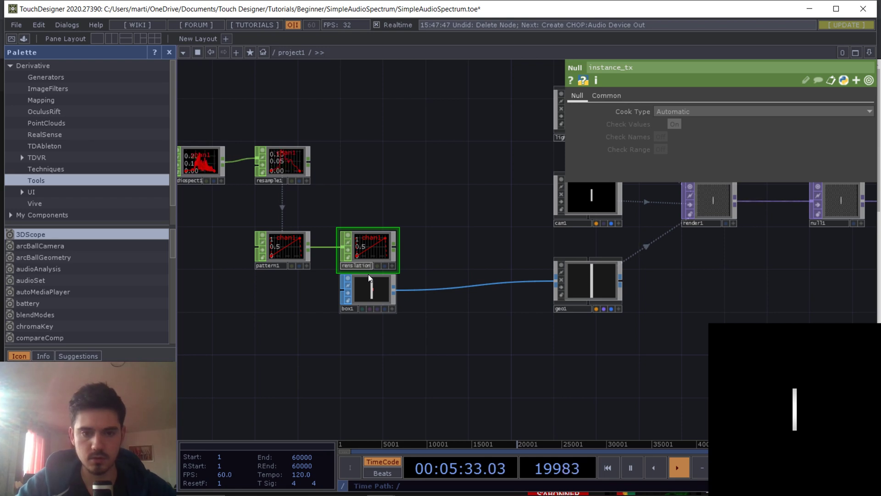
{"action": "key", "text": "Return"}
Set the Pattern CHOP's Channel Names to tx
{"action": "left_click", "coordinate": [285, 246]}
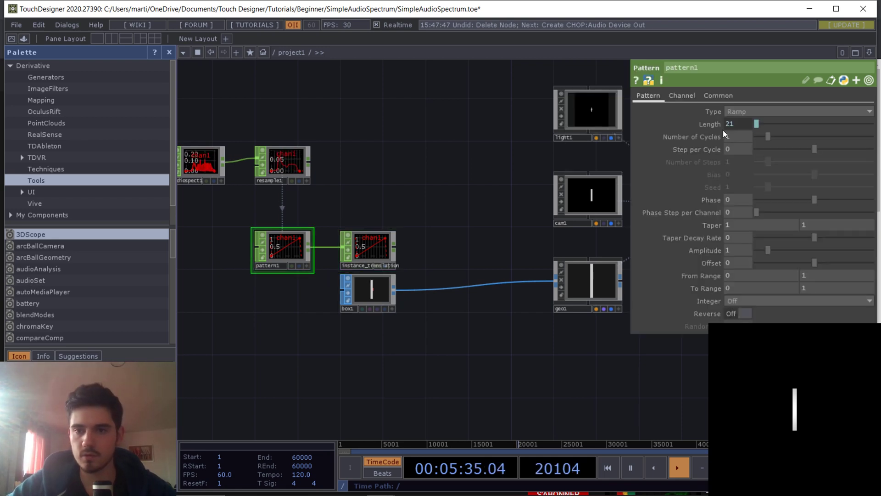
{"action": "left_click", "coordinate": [692, 96]}
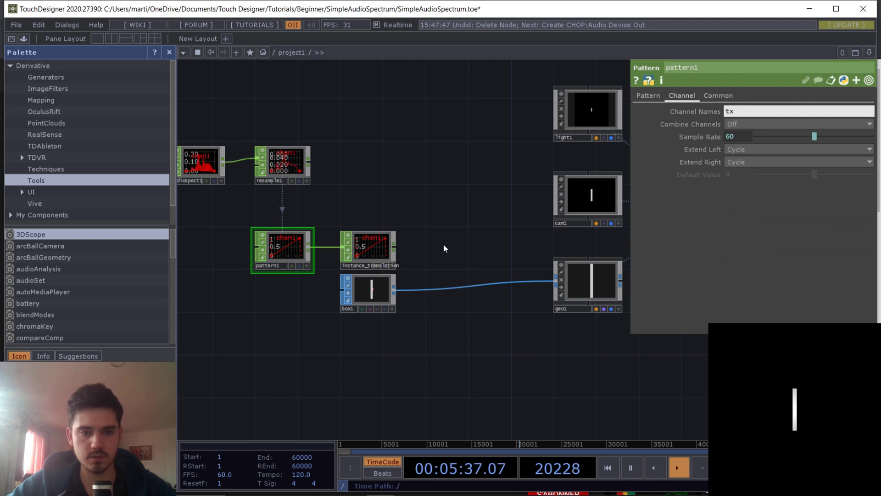
{"action": "key", "text": "Return"}
{"action": "scroll", "coordinate": [387, 264], "scroll_direction": "up", "scroll_amount": 3}
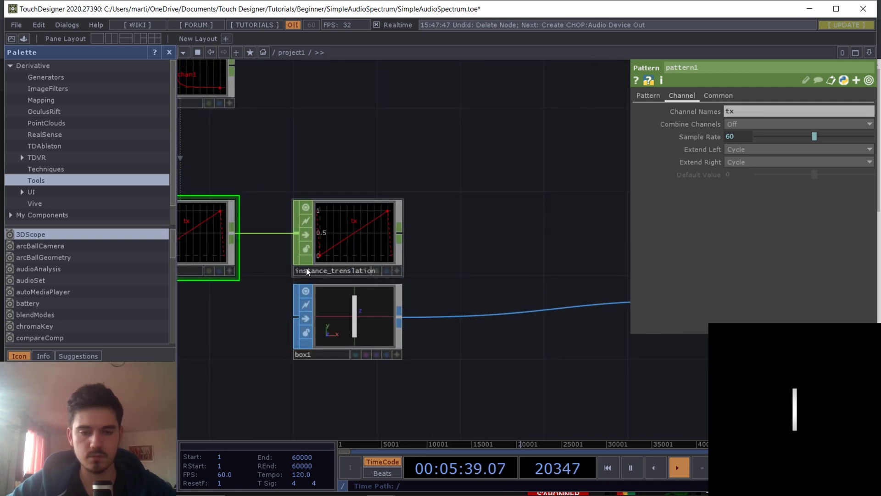
{"action": "scroll", "coordinate": [484, 251], "scroll_direction": "down", "scroll_amount": 3}
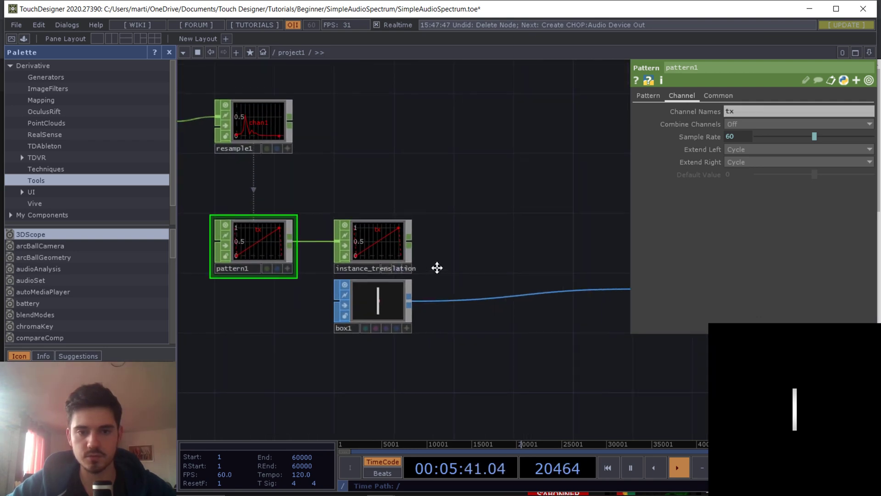
Use the instance_translation CHOP as the Geometry COMP's instancing Translate OP and assign its tx channel to Translate X
{"action": "left_click", "coordinate": [237, 294]}
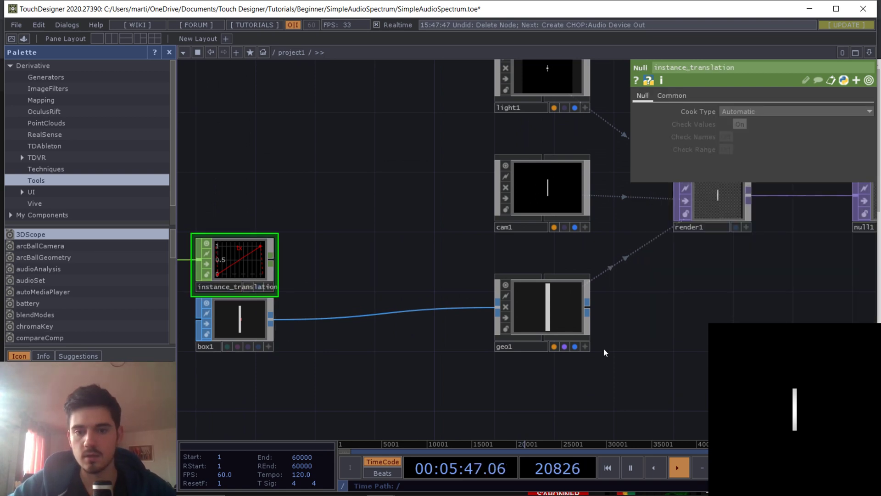
{"action": "left_click", "coordinate": [584, 316]}
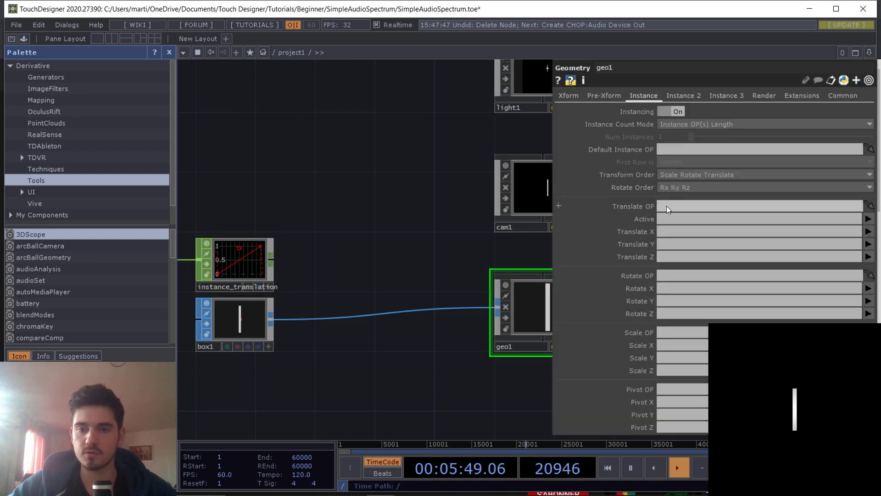
{"action": "left_click_drag", "start_coordinate": [248, 252], "coordinate": [701, 204]}
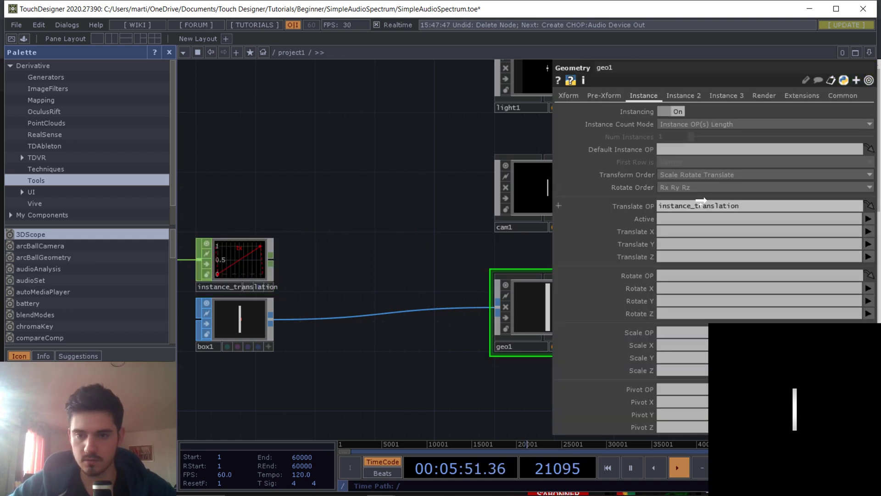
{"action": "left_click", "coordinate": [687, 231]}
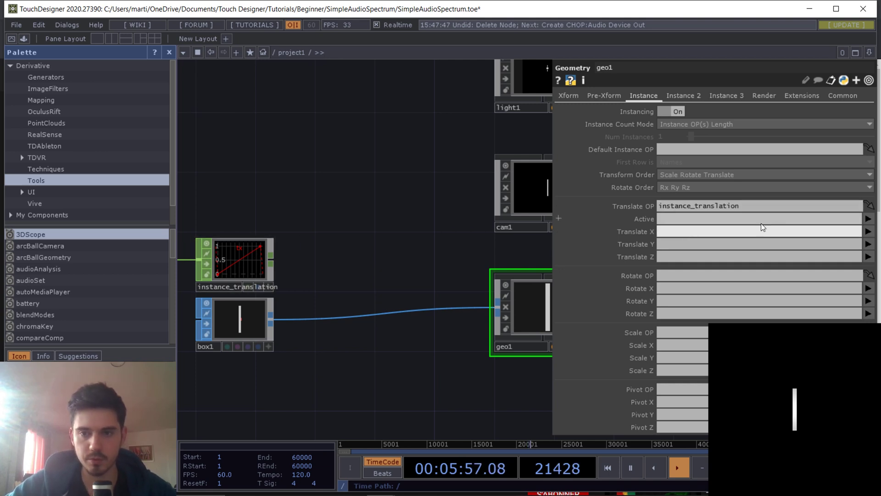
{"action": "type", "text": "tx"}
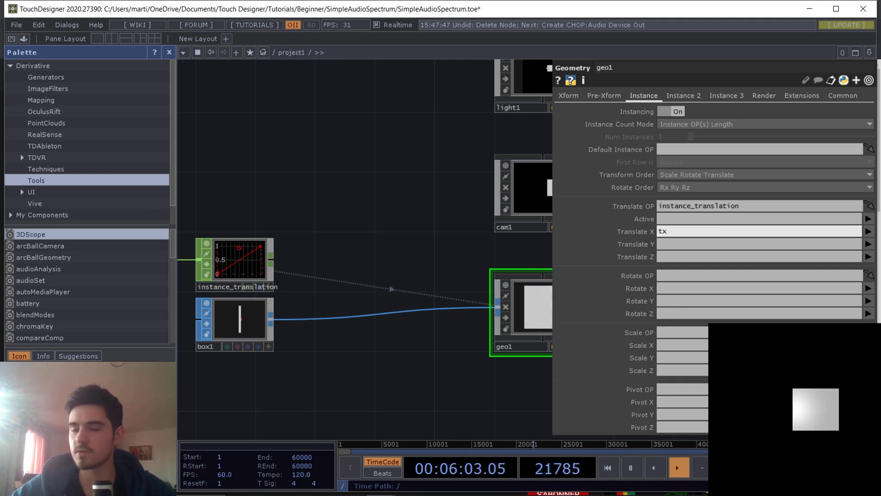
Set the Pattern CHOP's Amplitude to 2.34 and its Offset to -1.33
{"action": "left_click_drag", "start_coordinate": [345, 227], "coordinate": [431, 223]}
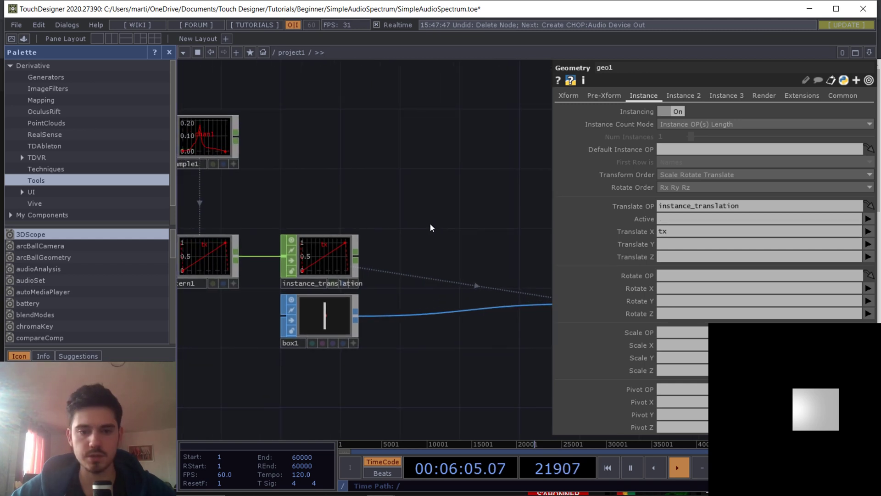
{"action": "left_click_drag", "start_coordinate": [385, 203], "coordinate": [509, 214]}
{"action": "scroll", "coordinate": [304, 268], "scroll_direction": "up", "scroll_amount": 5}
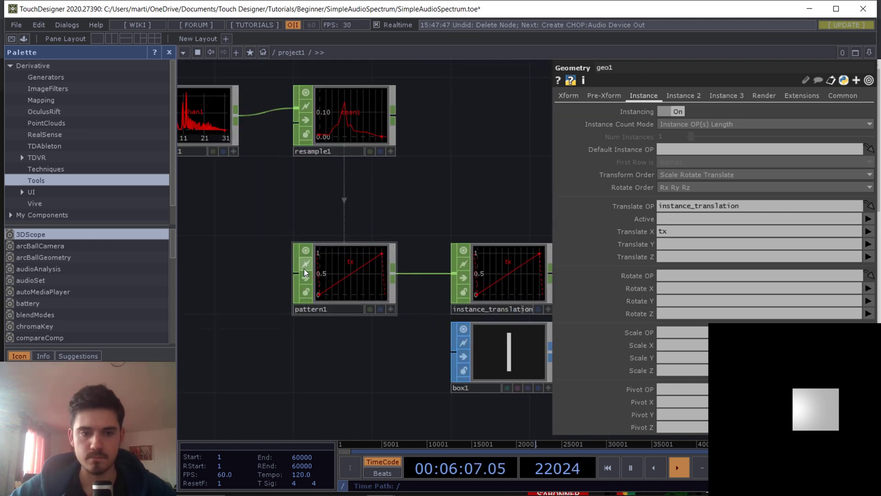
{"action": "scroll", "coordinate": [362, 330], "scroll_direction": "down", "scroll_amount": 2}
{"action": "left_click", "coordinate": [531, 384]}
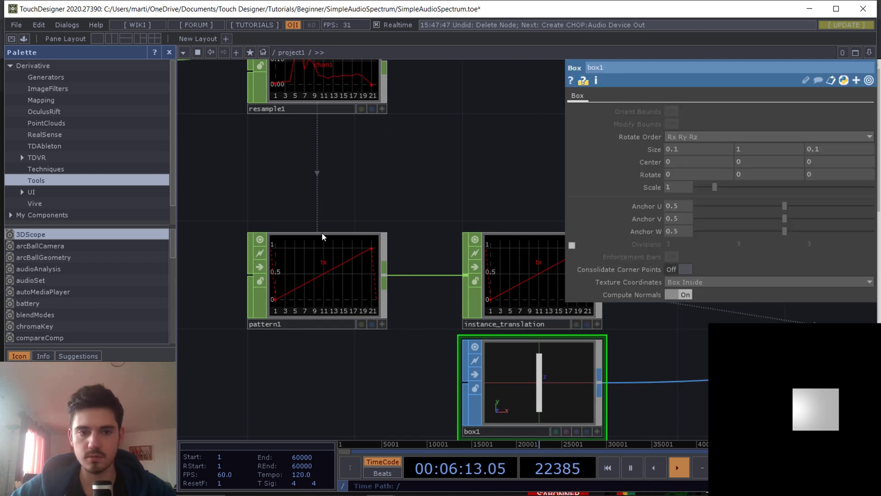
{"action": "left_click", "coordinate": [292, 296]}
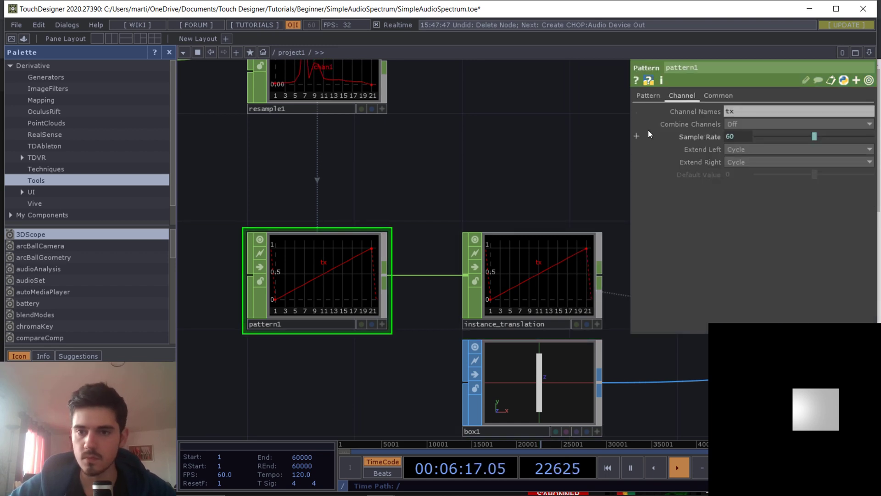
{"action": "left_click", "coordinate": [648, 94]}
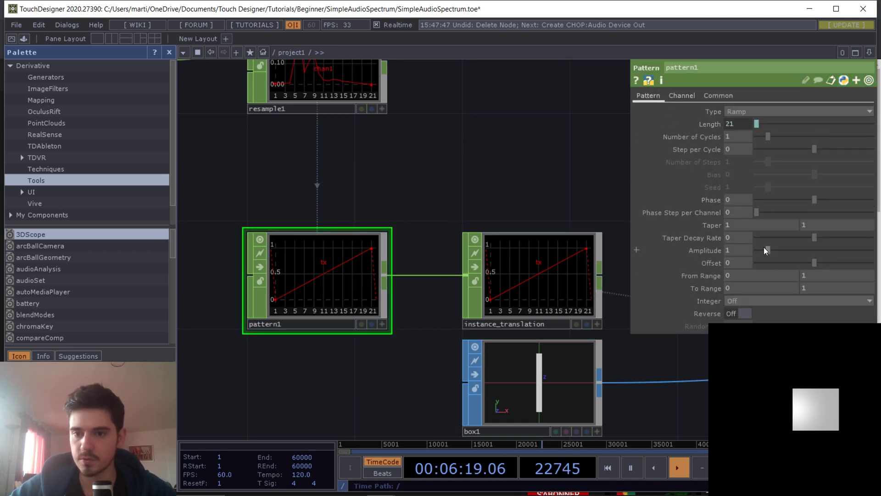
{"action": "mouse_move", "coordinate": [766, 249]}
{"action": "left_mouse_down"}
{"action": "mouse_move", "coordinate": [801, 248]}
{"action": "mouse_move", "coordinate": [788, 249]}
{"action": "mouse_move", "coordinate": [805, 259]}
{"action": "mouse_move", "coordinate": [775, 259]}
{"action": "left_mouse_up"}
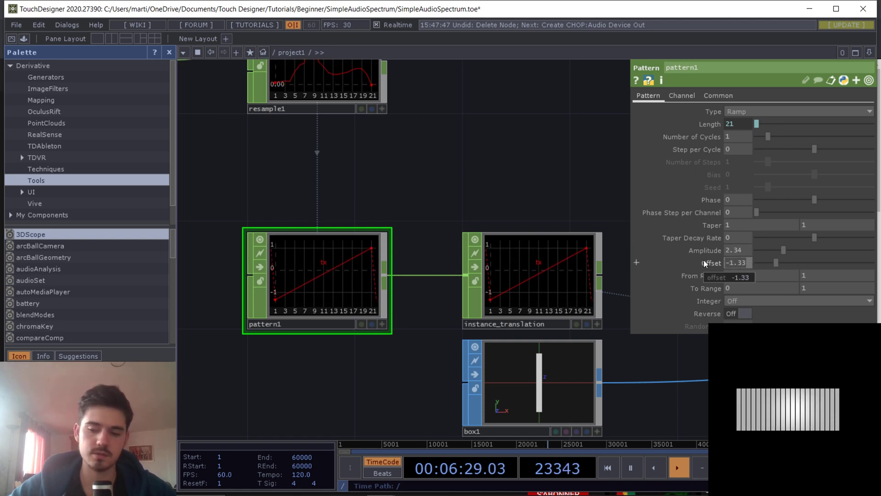
Drive the Pattern CHOP's Offset with the expression -me.par.amp*0.5 and set its Amplitude to 2.5
{"action": "type", "text": "-"}
{"action": "type", "text": "m"}
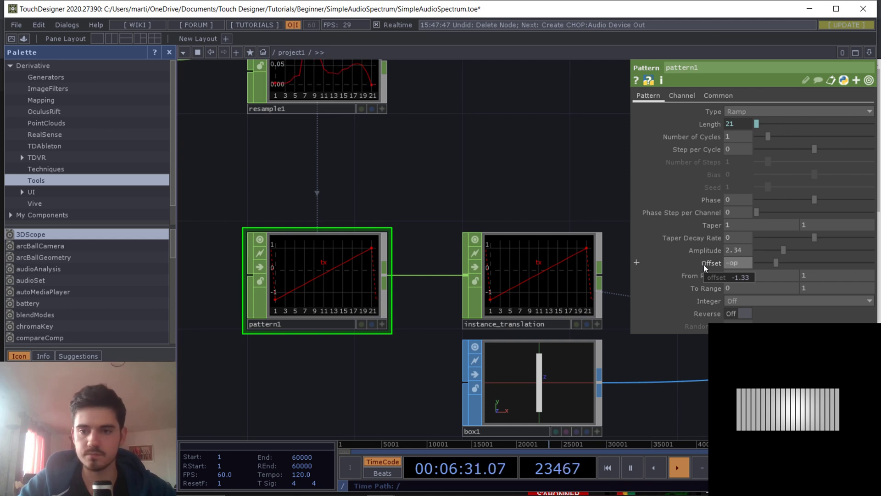
{"action": "type", "text": "e.par"}
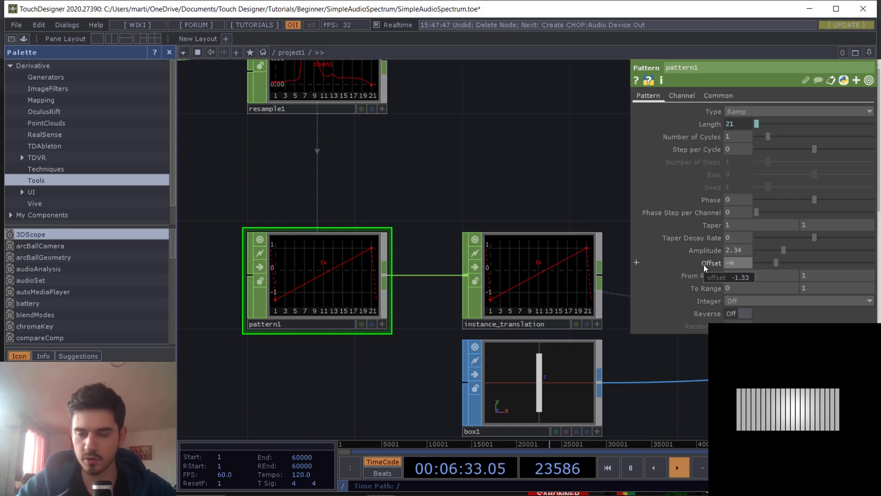
{"action": "type", "text": "."}
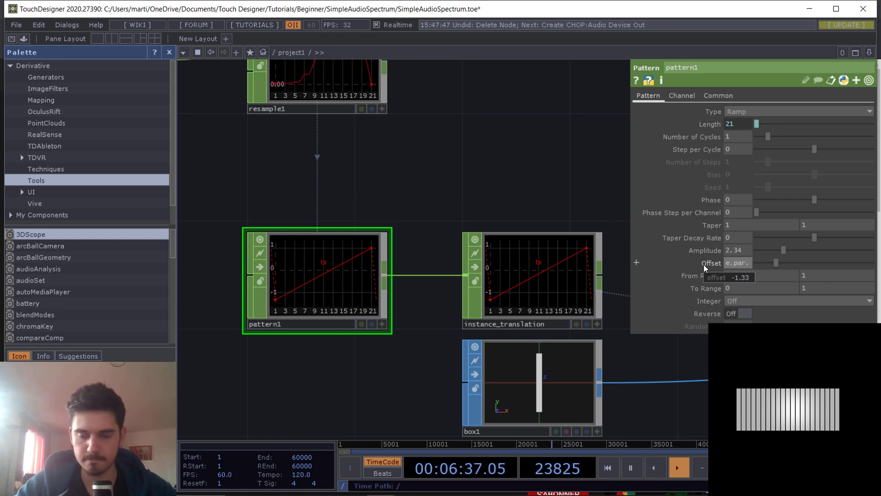
{"action": "type", "text": "amp"}
{"action": "key", "text": "Return"}
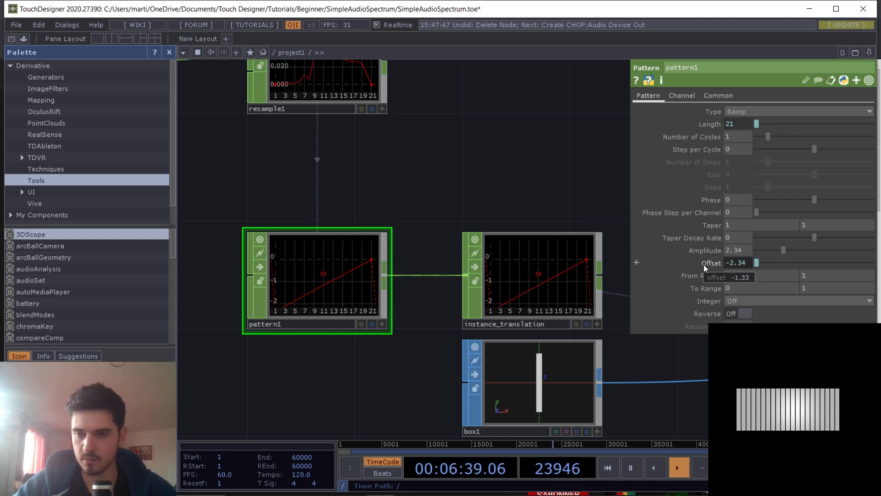
{"action": "left_click", "coordinate": [697, 251]}
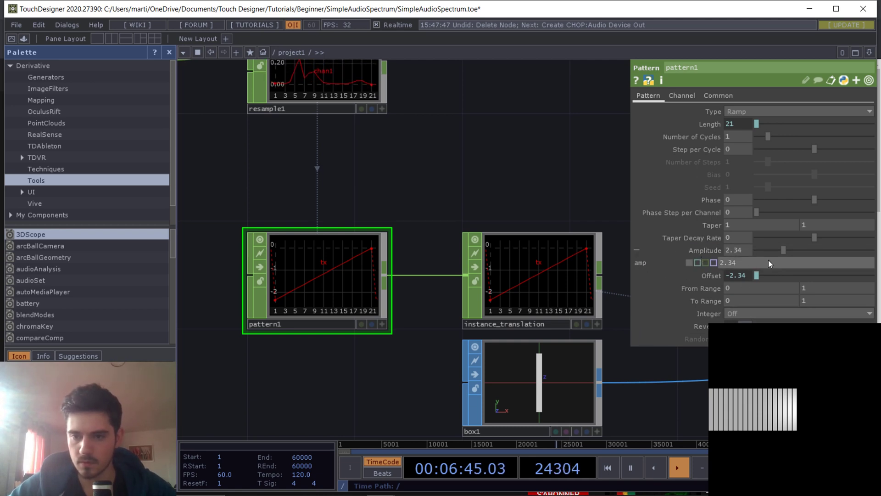
{"action": "left_click", "coordinate": [743, 275]}
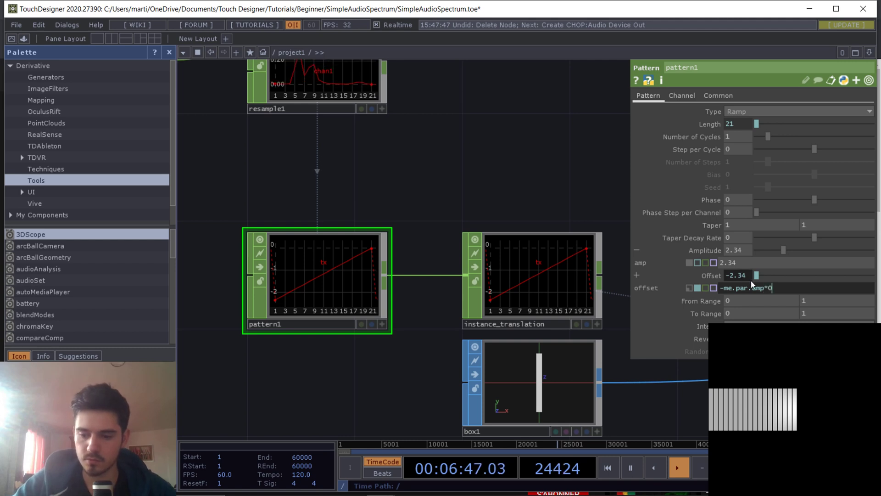
{"action": "key", "text": "Return"}
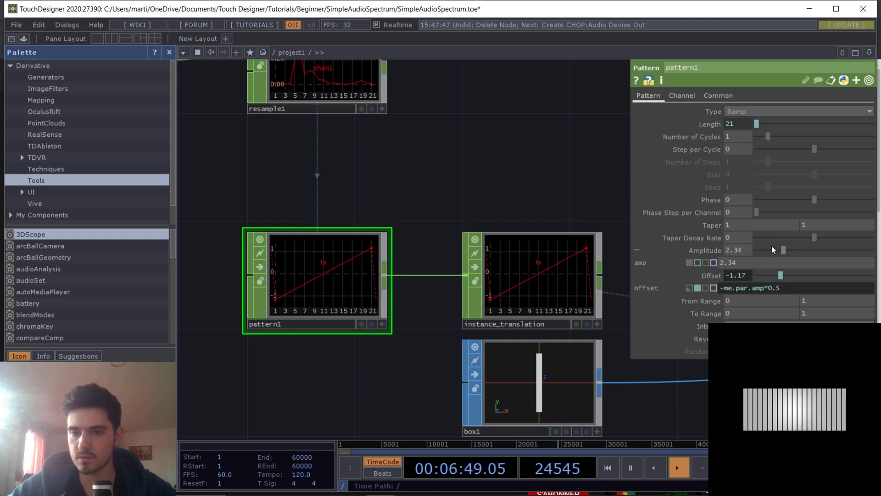
{"action": "left_click_drag", "start_coordinate": [780, 251], "coordinate": [748, 253]}
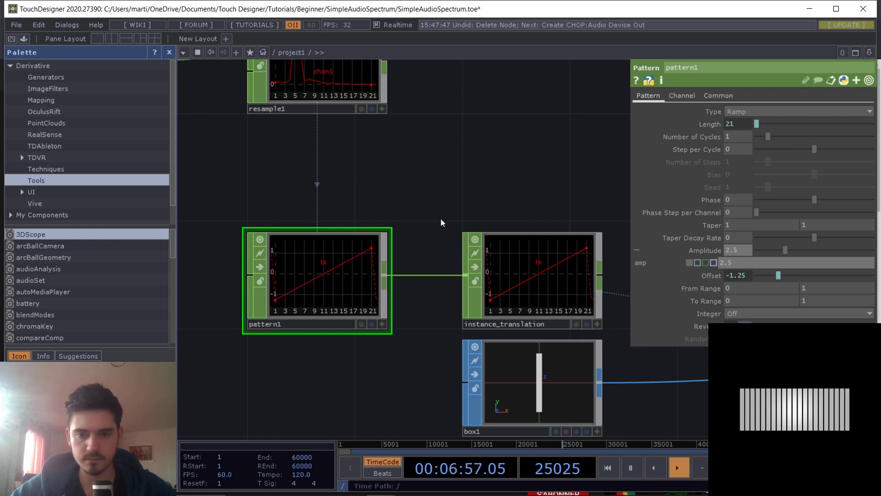
Add a Rename CHOP connected to the output of the Resample CHOP
{"action": "scroll", "coordinate": [350, 191], "scroll_direction": "down", "scroll_amount": 2}
{"action": "middle_click_drag", "start_coordinate": [518, 155], "coordinate": [539, 235]}
{"action": "scroll", "coordinate": [429, 160], "scroll_direction": "down", "scroll_amount": 2}
{"action": "scroll", "coordinate": [251, 159], "scroll_direction": "up", "scroll_amount": 5}
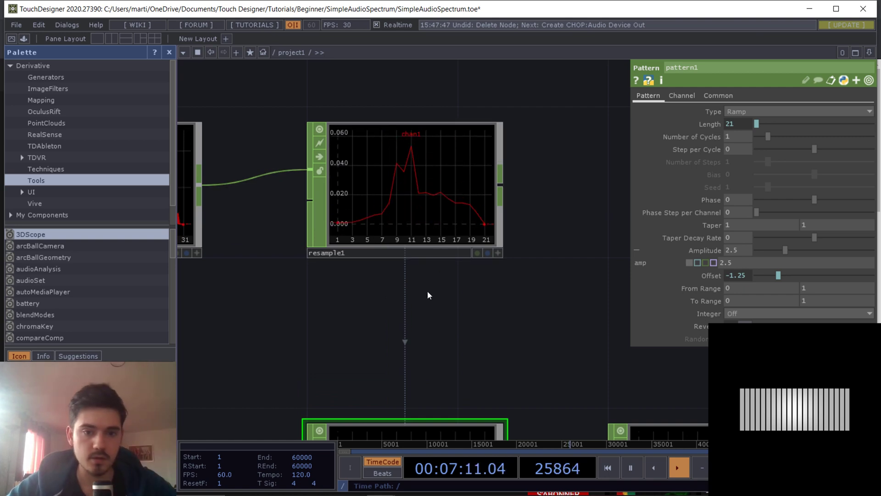
{"action": "middle_click_drag", "start_coordinate": [429, 295], "coordinate": [387, 230]}
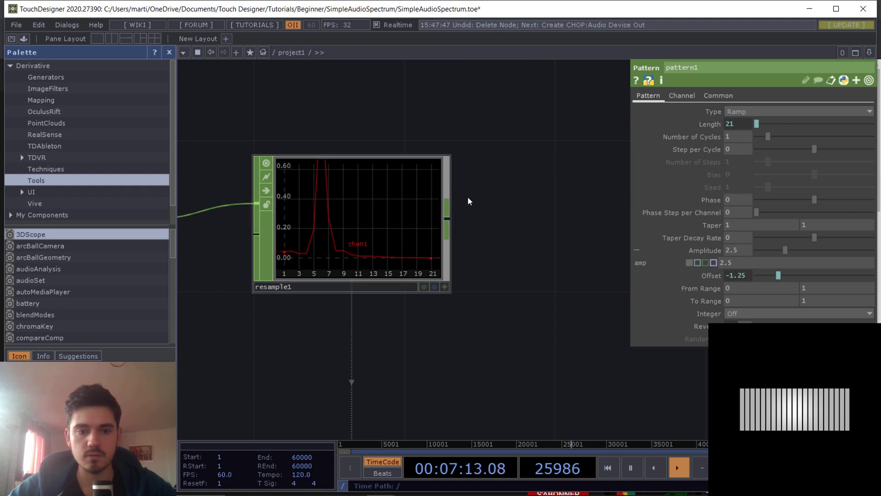
{"action": "key", "text": "Tab"}
{"action": "type", "text": "re"}
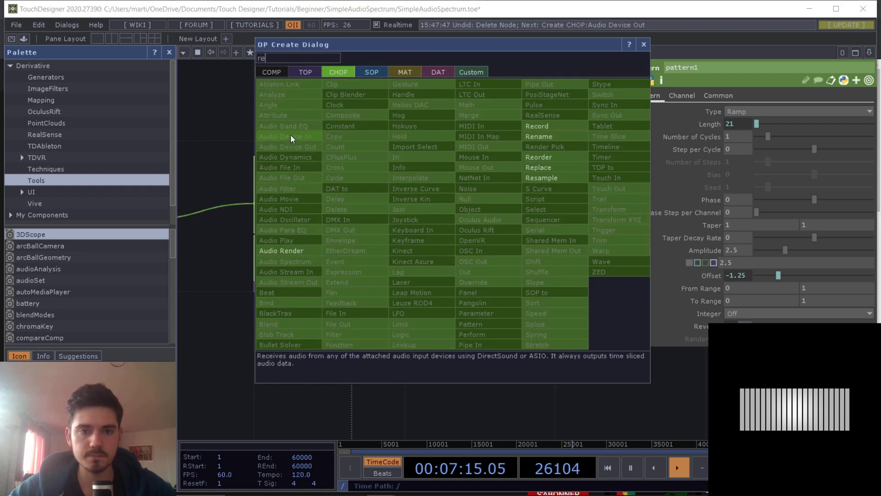
{"action": "left_click", "coordinate": [555, 137]}
{"action": "left_click", "coordinate": [569, 224]}
Rename all of the Rename CHOP's incoming channels to sy
{"action": "left_click", "coordinate": [739, 124]}
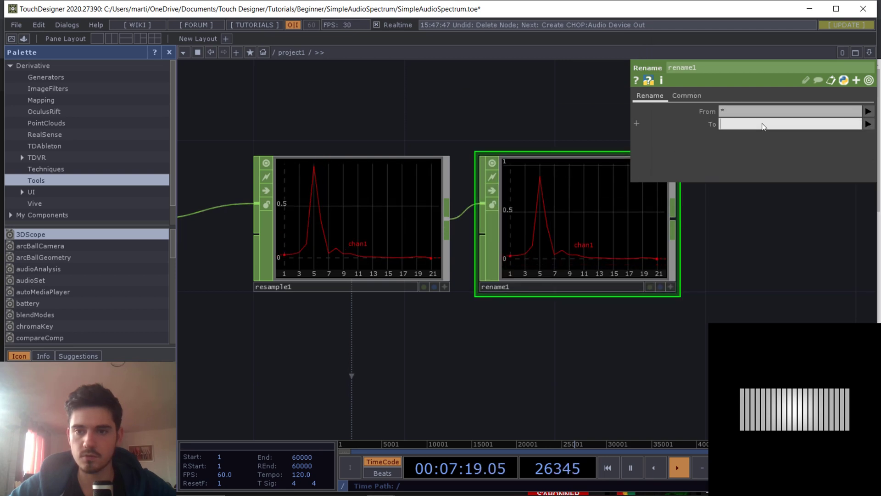
{"action": "type", "text": "s"}
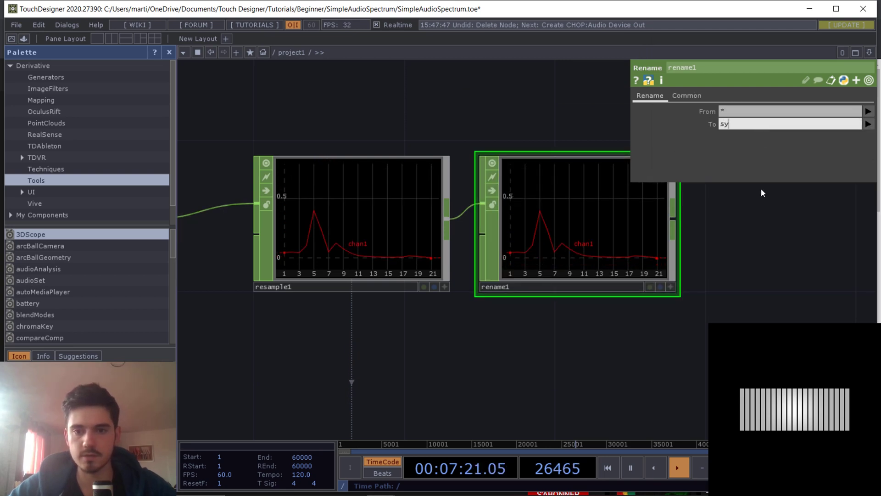
{"action": "type", "text": "y"}
{"action": "key", "text": "Return"}
Add a Null CHOP to the output of the Rename CHOP
{"action": "scroll", "coordinate": [591, 251], "scroll_direction": "down", "scroll_amount": 5}
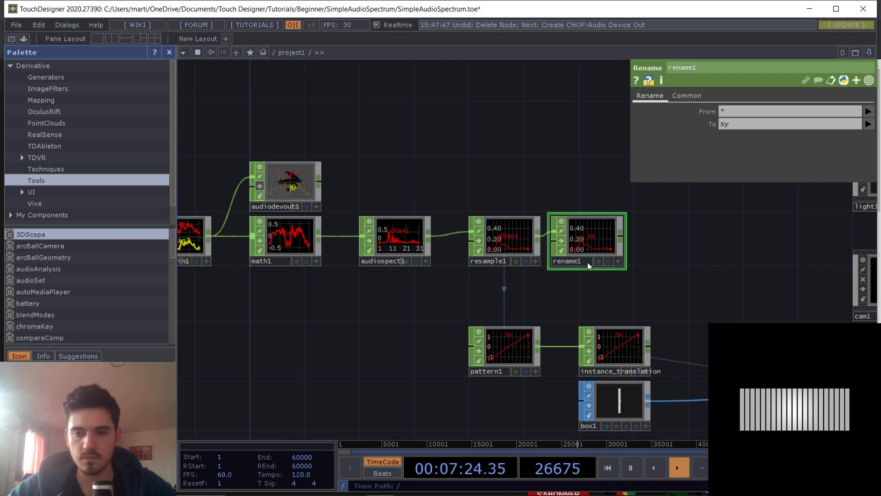
{"action": "right_click", "coordinate": [622, 236]}
{"action": "type", "text": "n"}
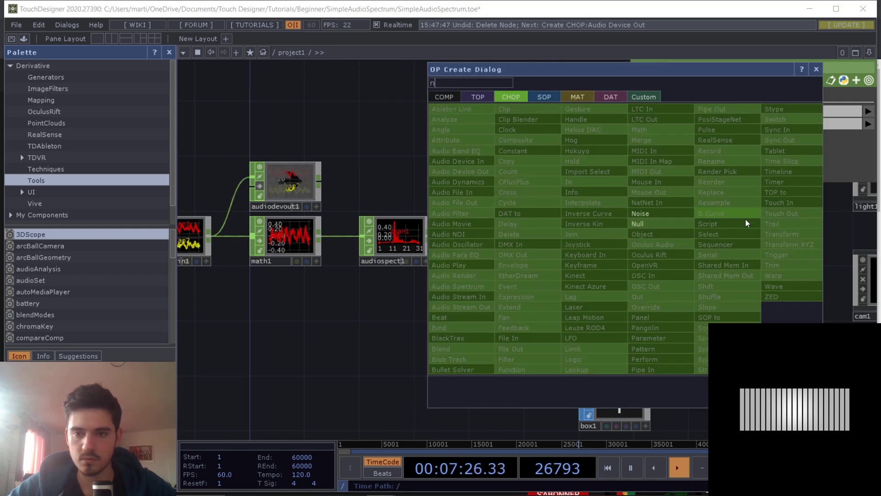
{"action": "left_click", "coordinate": [671, 223]}
{"action": "left_click", "coordinate": [667, 248]}
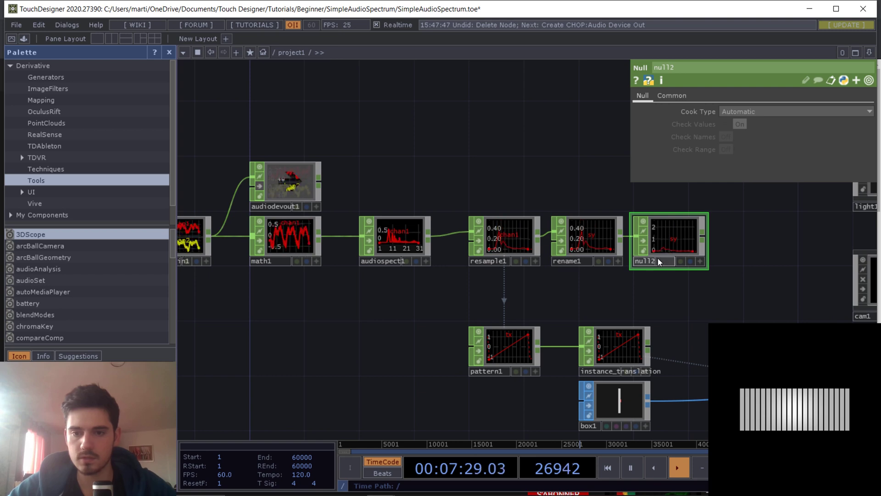
Rename the Null CHOP connected to the Rename CHOP as instance_size
{"action": "left_click", "coordinate": [657, 259]}
{"action": "type", "text": "instance"}
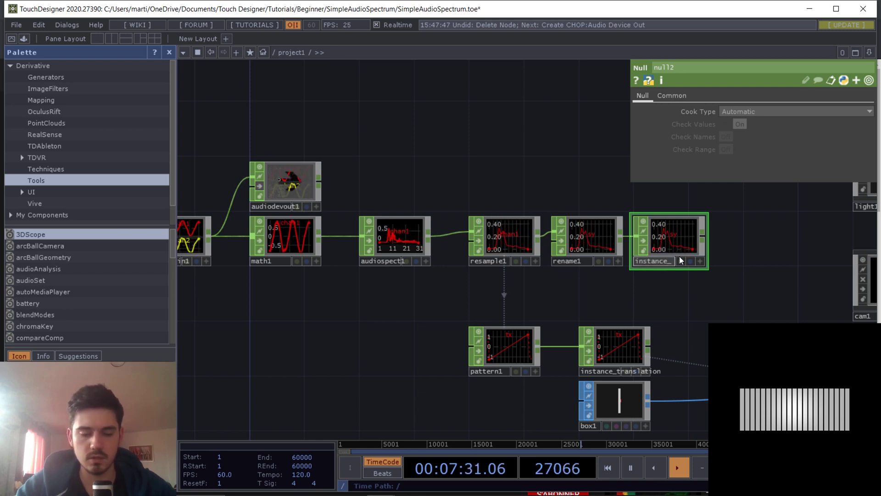
{"action": "type", "text": "_size"}
{"action": "key", "text": "Return"}
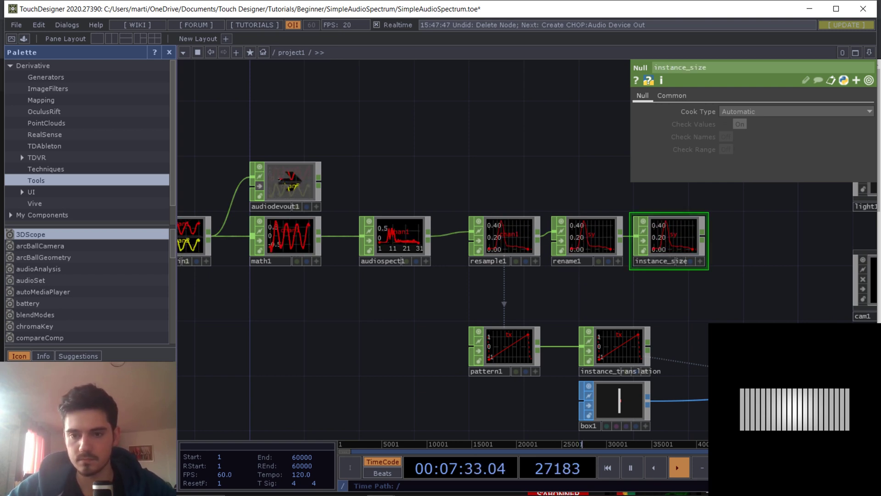
Use instance_size as the Geometry COMP's instancing Scale OP and assign its sy channel to Scale Y
{"action": "left_click_drag", "start_coordinate": [700, 255], "coordinate": [651, 367]}
{"action": "left_click", "coordinate": [651, 367]}
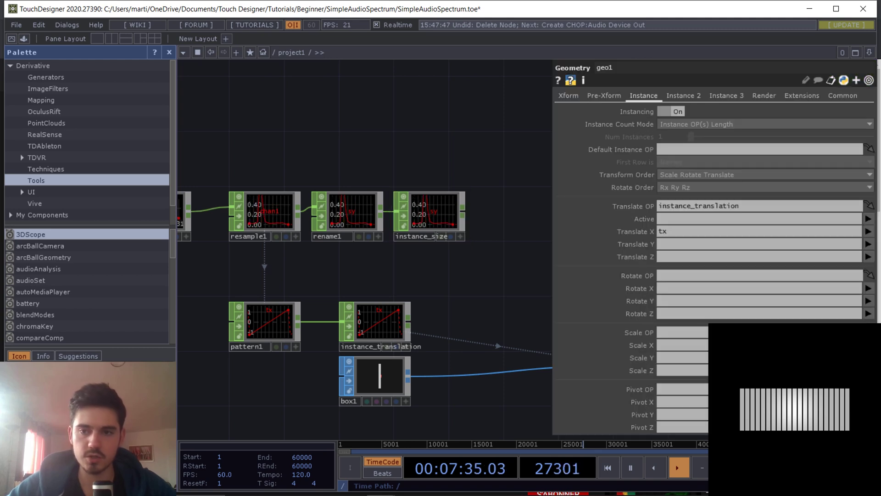
{"action": "left_click", "coordinate": [661, 333]}
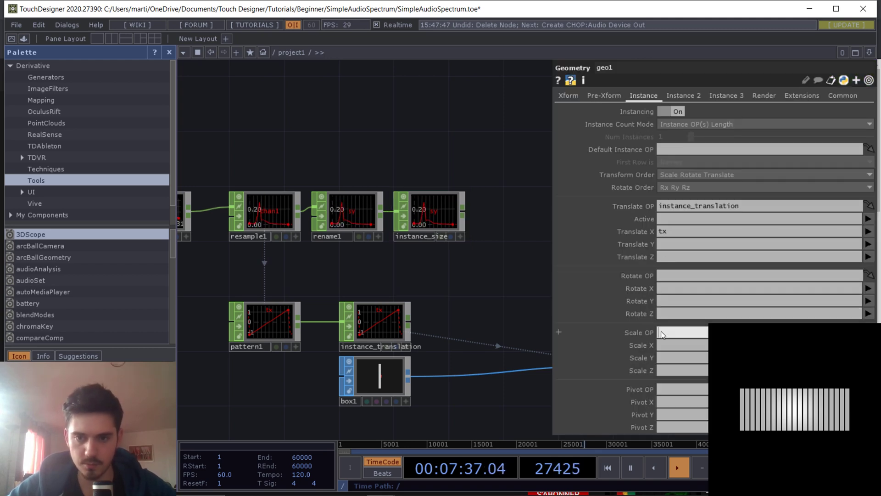
{"action": "type", "text": "instance_size"}
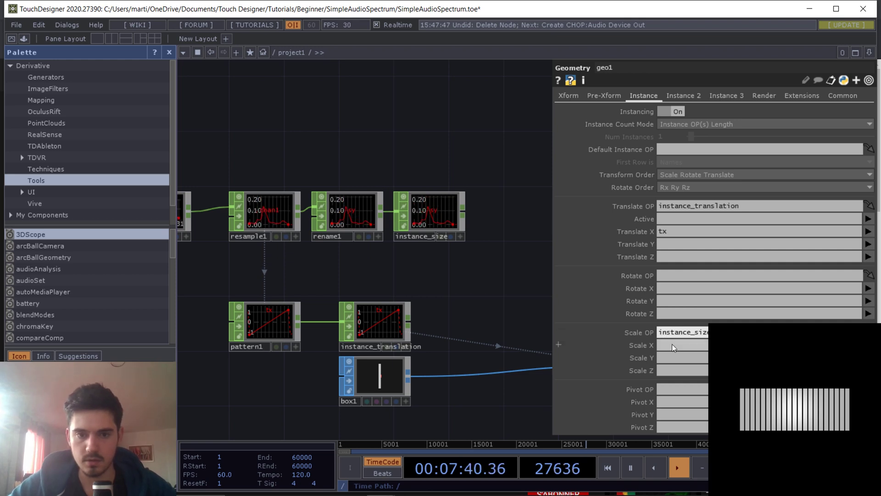
{"action": "key", "text": "Return"}
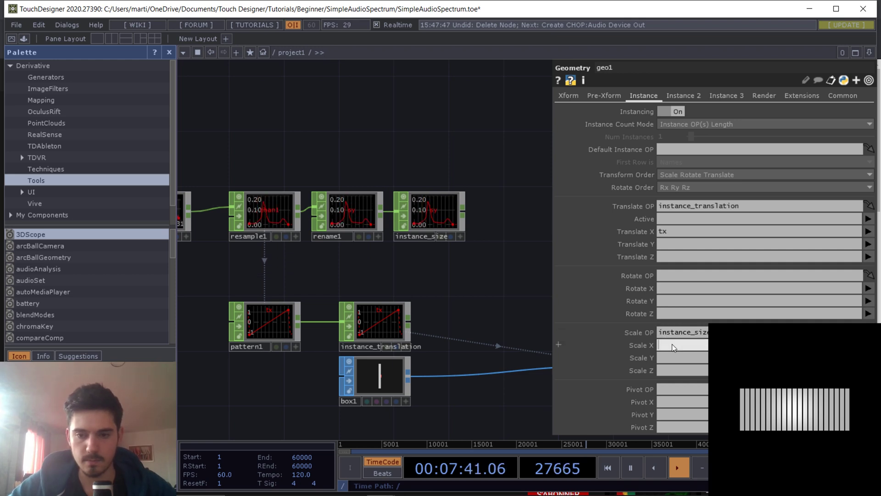
{"action": "left_click", "coordinate": [673, 356]}
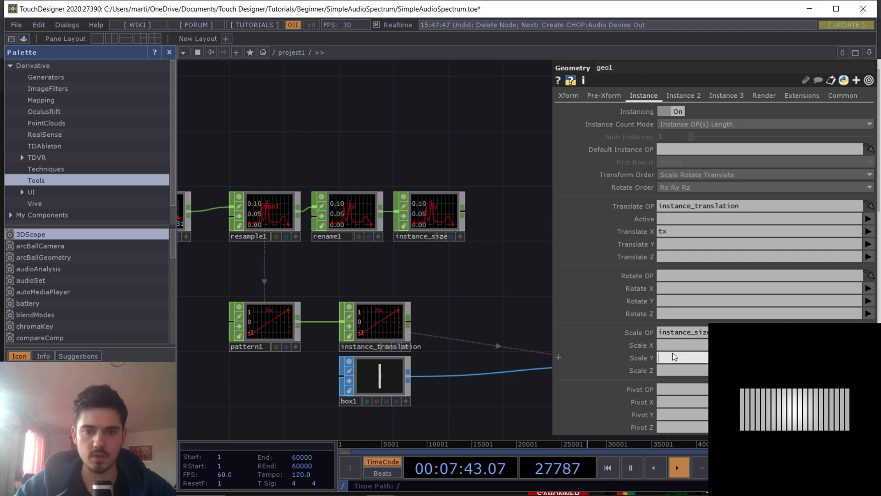
{"action": "type", "text": "sy"}
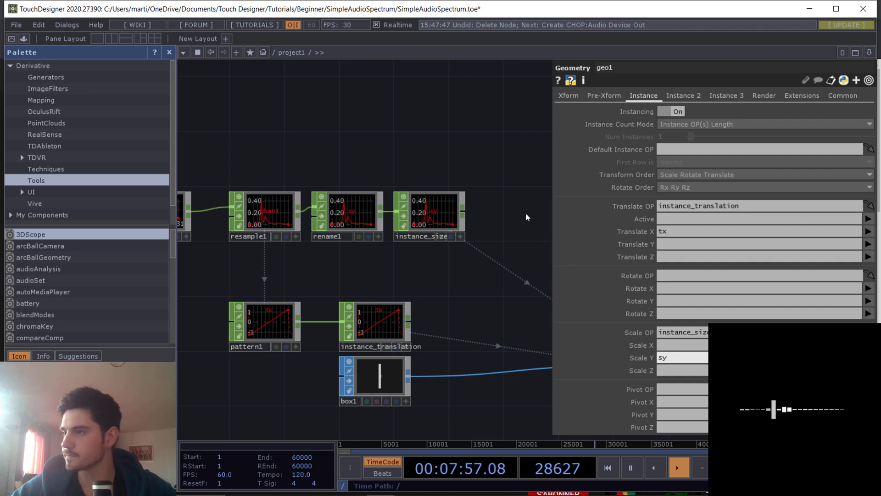
Add an Audio Device In CHOP below the Audio File In CHOP and connect it to the Math CHOP's input
{"action": "left_click_drag", "start_coordinate": [301, 268], "coordinate": [365, 265]}
{"action": "left_click_drag", "start_coordinate": [258, 267], "coordinate": [301, 267]}
{"action": "key", "text": "Tab"}
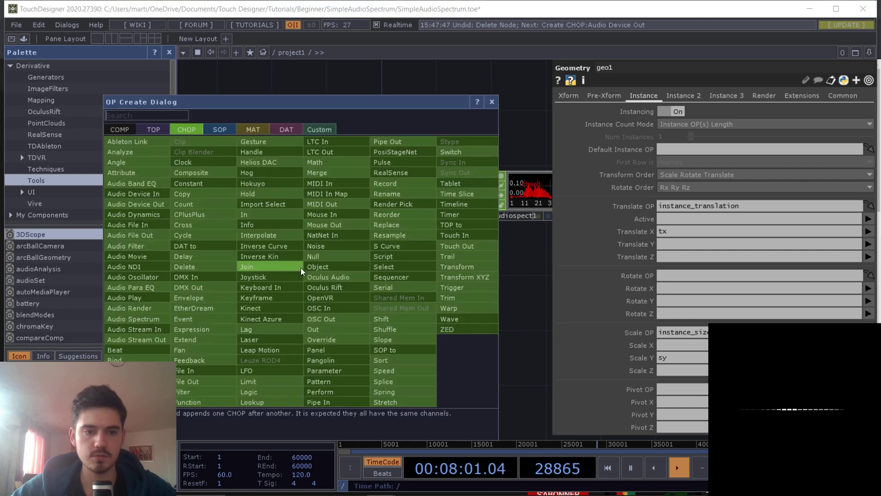
{"action": "type", "text": "a"}
{"action": "left_click", "coordinate": [139, 194]}
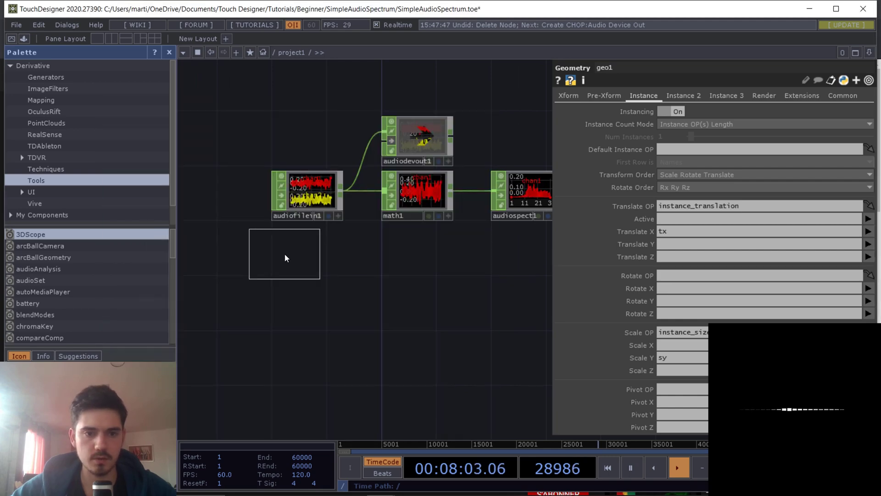
{"action": "left_click", "coordinate": [312, 261]}
{"action": "left_click_drag", "start_coordinate": [328, 259], "coordinate": [384, 195]}
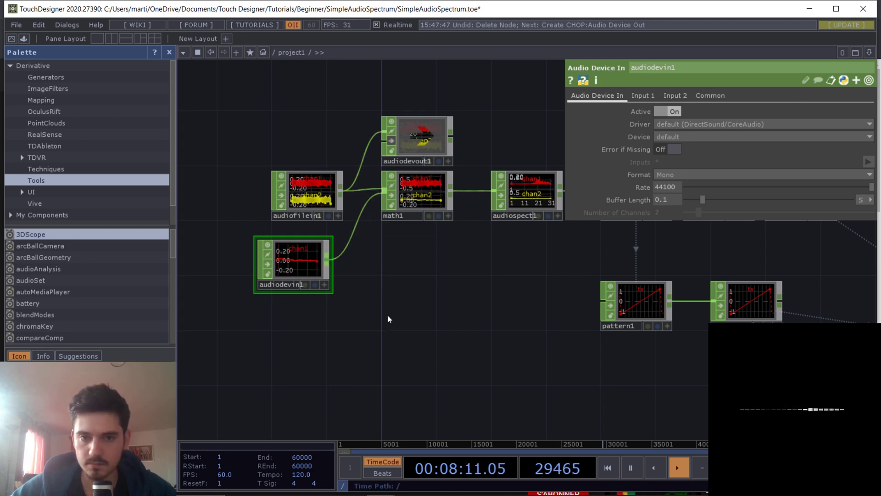
Disconnect the Audio File In CHOP from the Math CHOP
{"action": "middle_click_drag", "start_coordinate": [372, 247], "coordinate": [362, 248]}
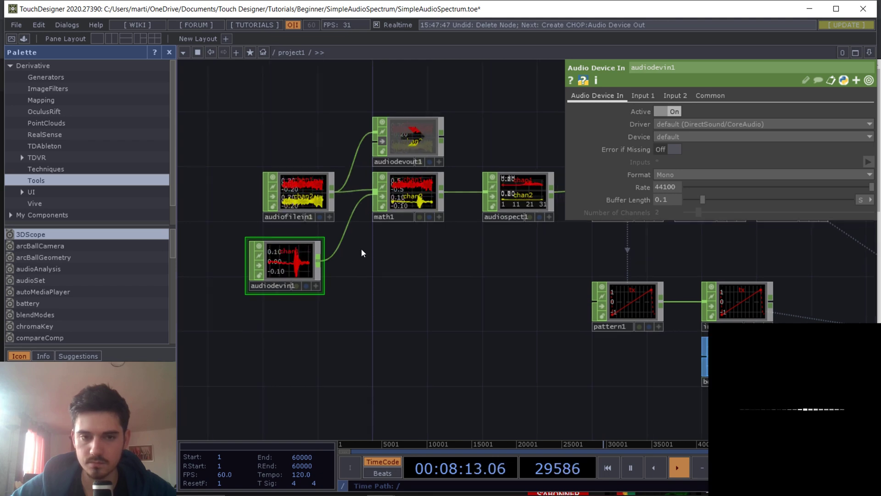
{"action": "right_click", "coordinate": [356, 192]}
{"action": "left_click", "coordinate": [373, 222]}
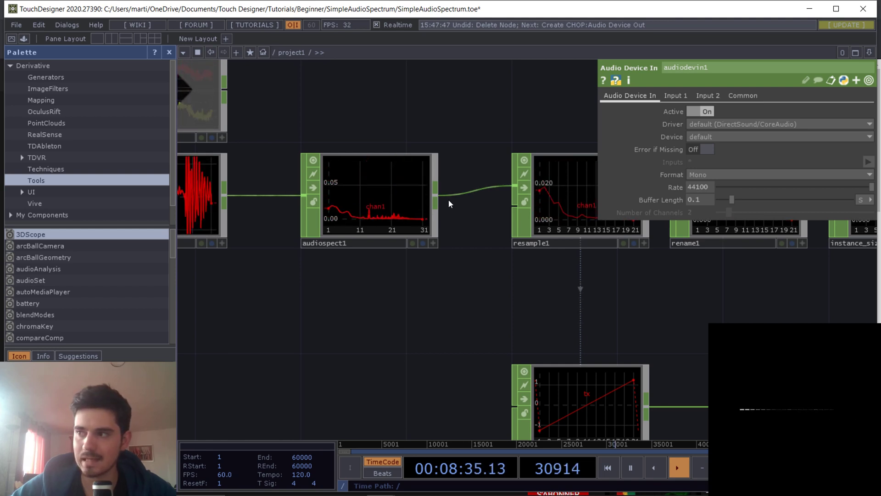
Align the Audio Device In CHOP directly beneath the Audio File In CHOP
{"action": "scroll", "coordinate": [447, 199], "scroll_direction": "down", "scroll_amount": 4}
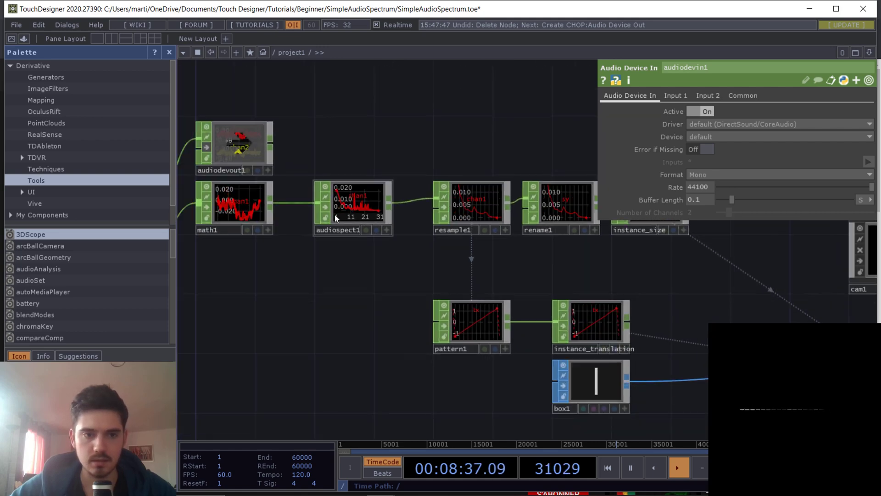
{"action": "left_click_drag", "start_coordinate": [437, 296], "coordinate": [436, 293]}
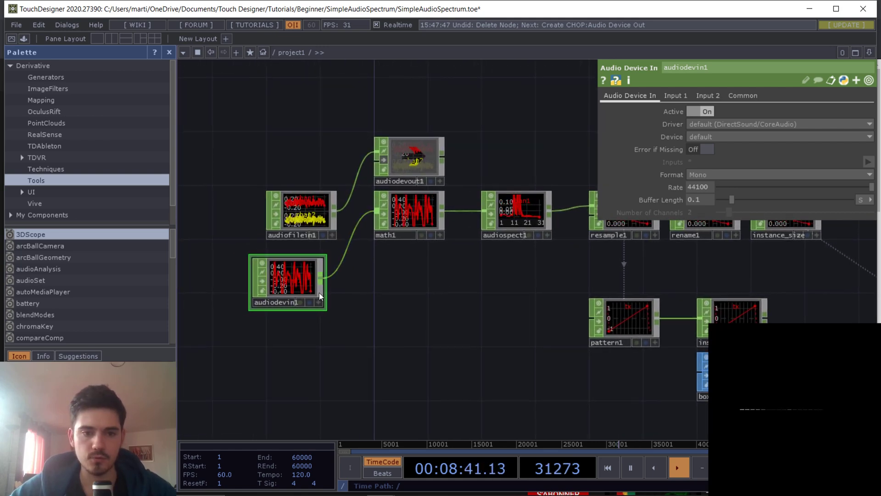
{"action": "left_click_drag", "start_coordinate": [315, 294], "coordinate": [329, 293]}
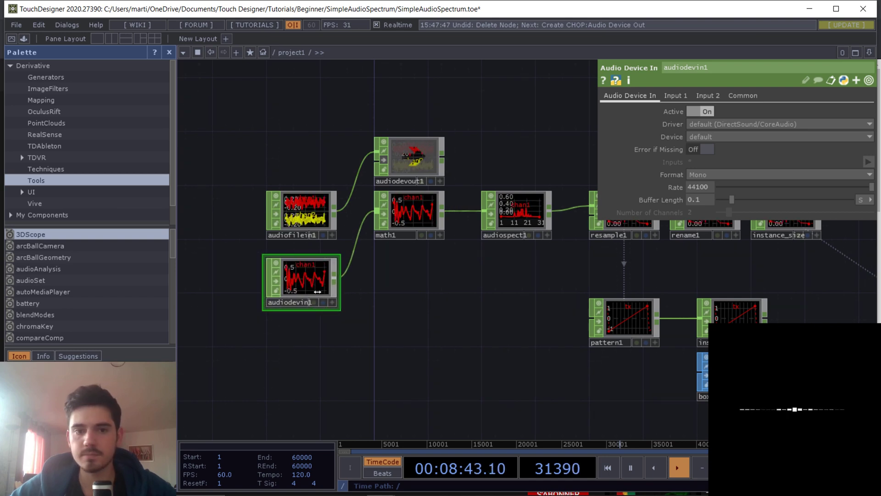
Reconnect the Audio File In CHOP to the Math CHOP's input in place of the Audio Device In CHOP
{"action": "left_click_drag", "start_coordinate": [335, 212], "coordinate": [377, 211]}
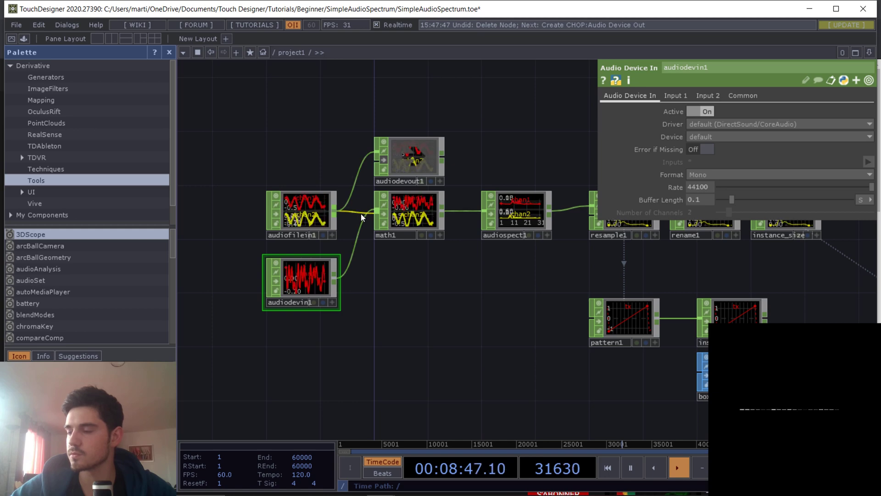
{"action": "left_click_drag", "start_coordinate": [452, 301], "coordinate": [163, 281]}
{"action": "right_click", "coordinate": [303, 243]}
{"action": "left_click", "coordinate": [331, 273]}
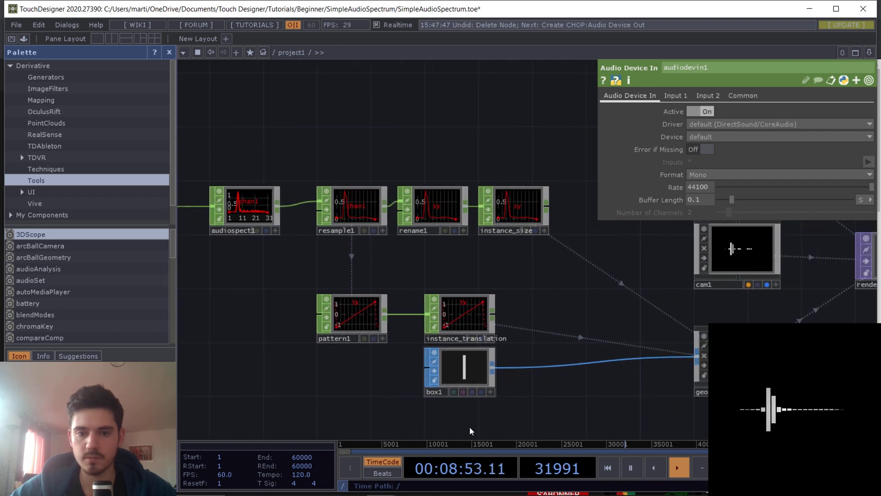
Set the Resample CHOP's End value to 100
{"action": "left_click", "coordinate": [513, 207]}
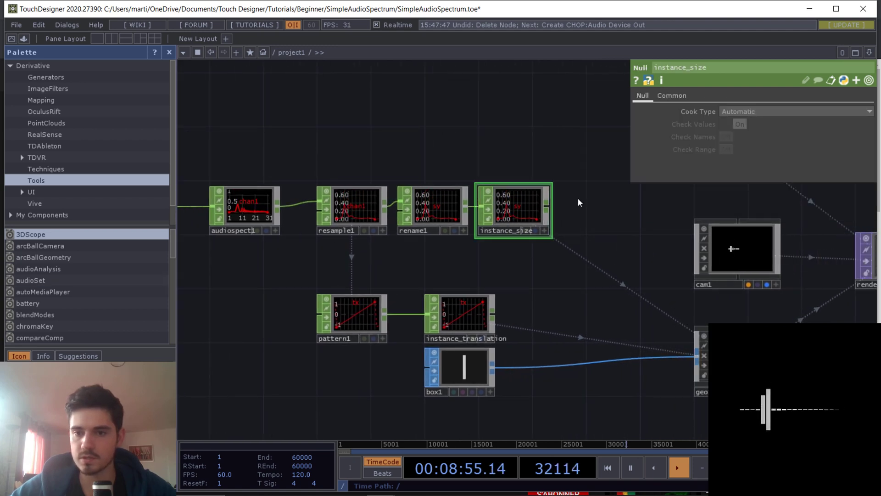
{"action": "left_click", "coordinate": [364, 204]}
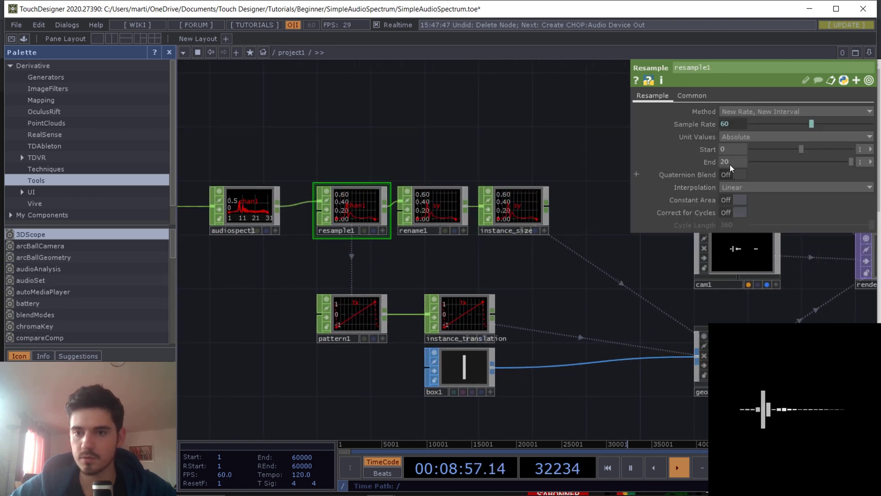
{"action": "mouse_move", "coordinate": [729, 164]}
{"action": "middle_mouse_down"}
{"action": "mouse_move", "coordinate": [730, 138]}
{"action": "mouse_move", "coordinate": [730, 160]}
{"action": "middle_mouse_up"}
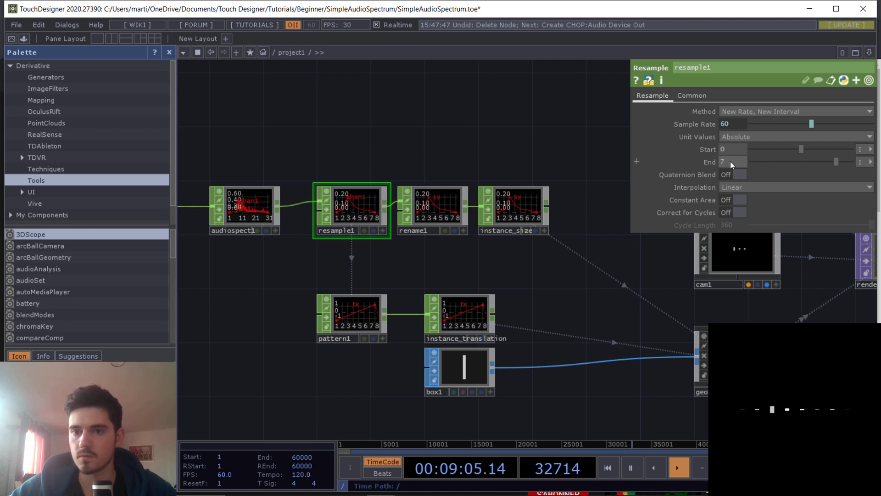
{"action": "type", "text": "100"}
{"action": "key", "text": "Return"}
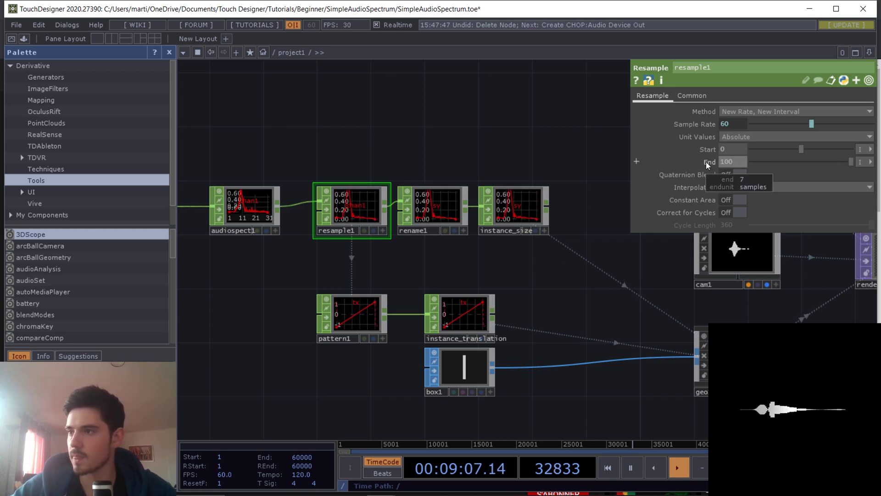
Drive the Box SOP's Size Z with the expression me.par.sizex and set its Size X to 0.01
{"action": "left_click", "coordinate": [459, 371]}
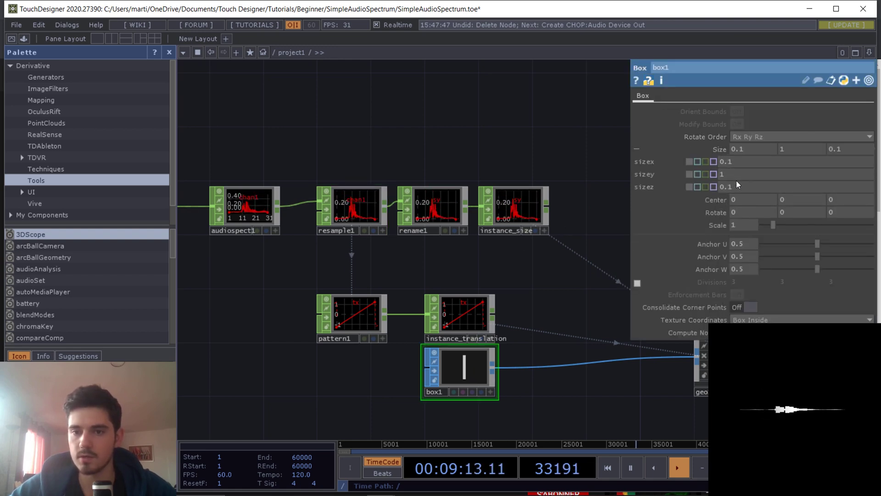
{"action": "type", "text": "me.par"}
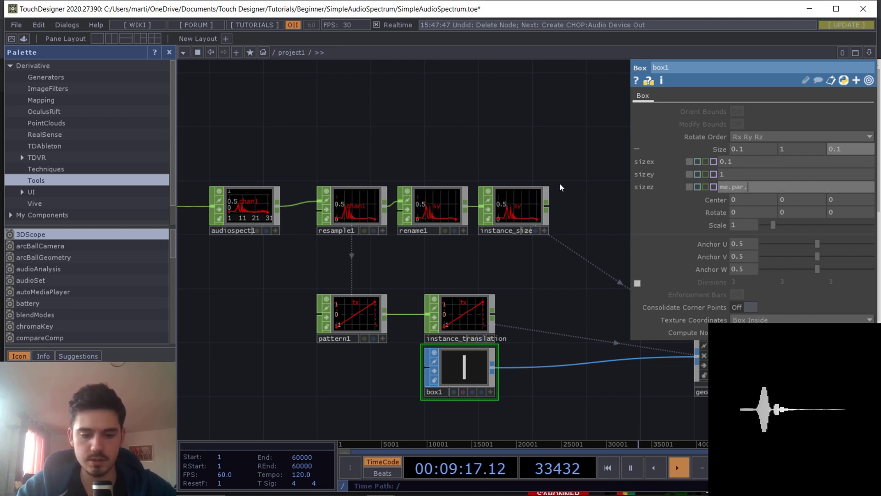
{"action": "type", "text": ".sizex"}
{"action": "key", "text": "Return"}
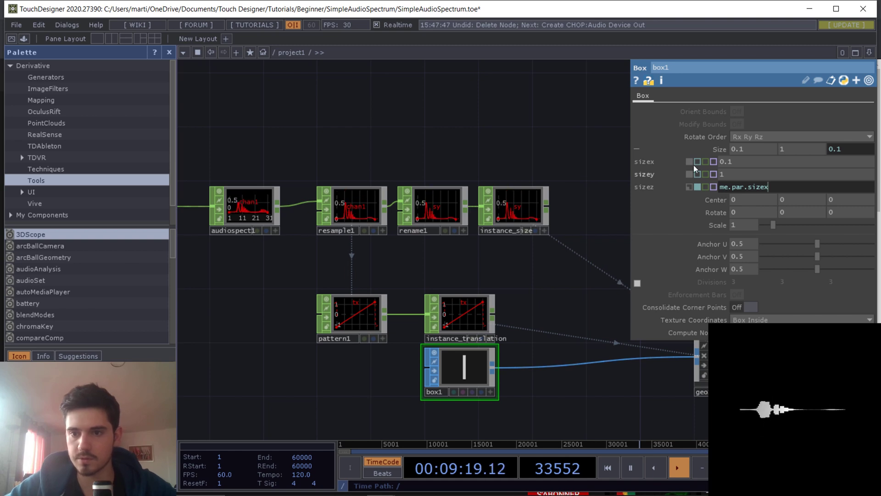
{"action": "middle_click_drag", "start_coordinate": [737, 162], "coordinate": [732, 144]}
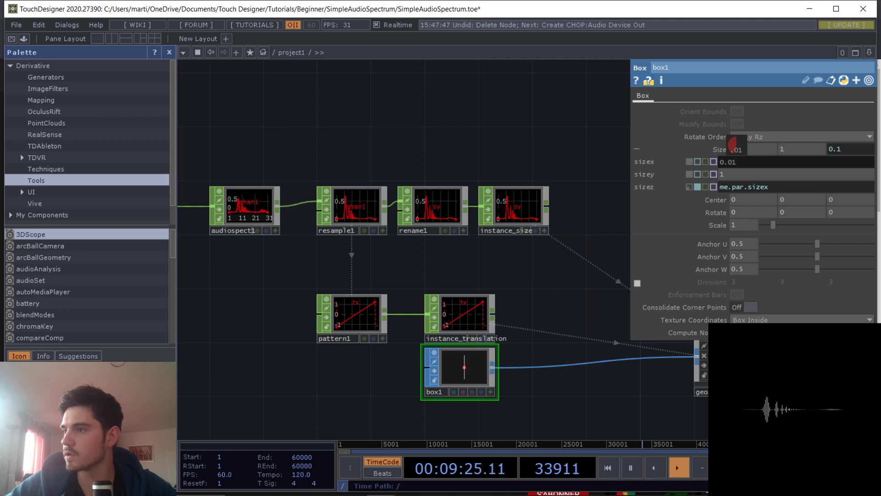
{"action": "key", "text": "F1"}
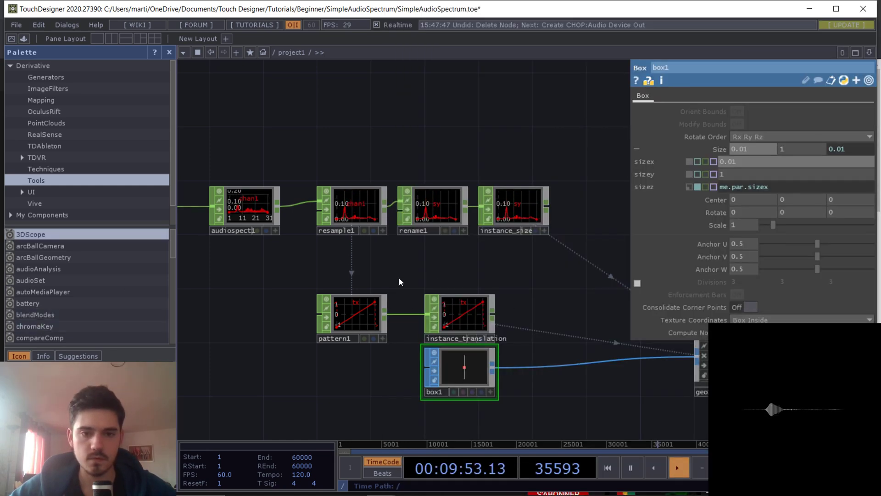
Add a Sphere SOP below the Box SOP and connect it to the Geometry COMP's input in place of the box
{"action": "left_click_drag", "start_coordinate": [399, 281], "coordinate": [329, 137]}
{"action": "scroll", "coordinate": [396, 287], "scroll_direction": "up", "scroll_amount": 2}
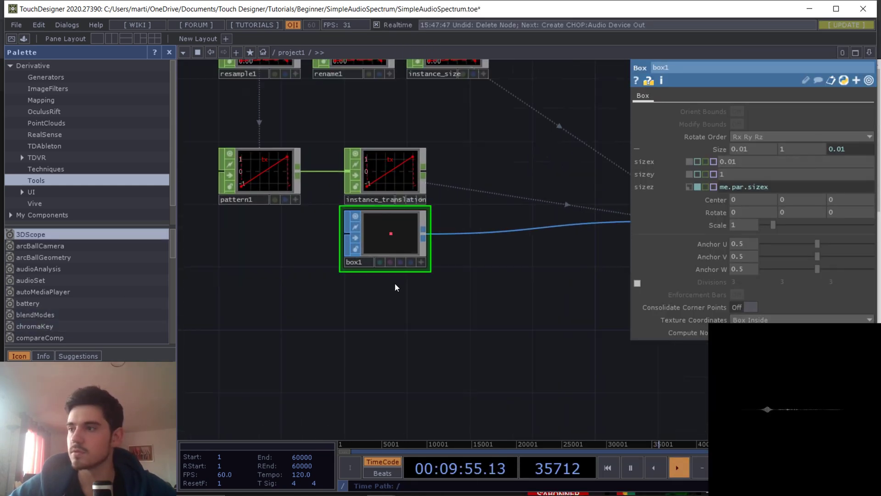
{"action": "scroll", "coordinate": [395, 283], "scroll_direction": "up", "scroll_amount": 2}
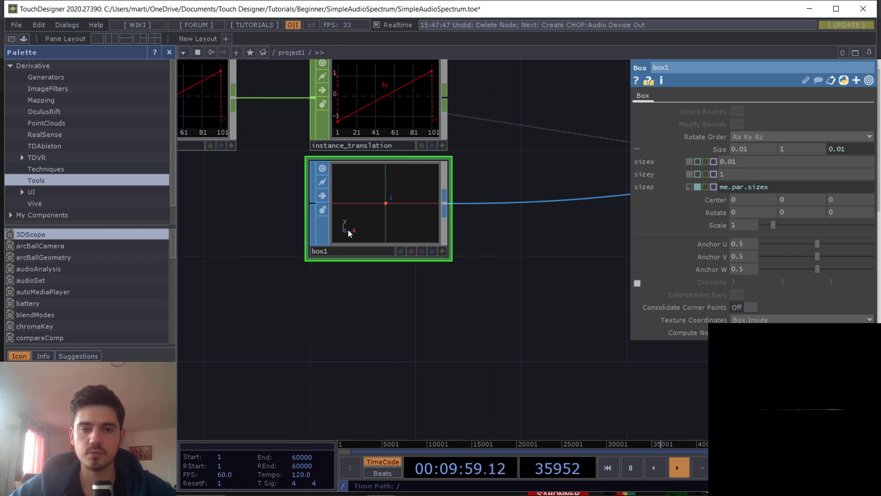
{"action": "double_click", "coordinate": [318, 296]}
{"action": "left_click", "coordinate": [250, 160]}
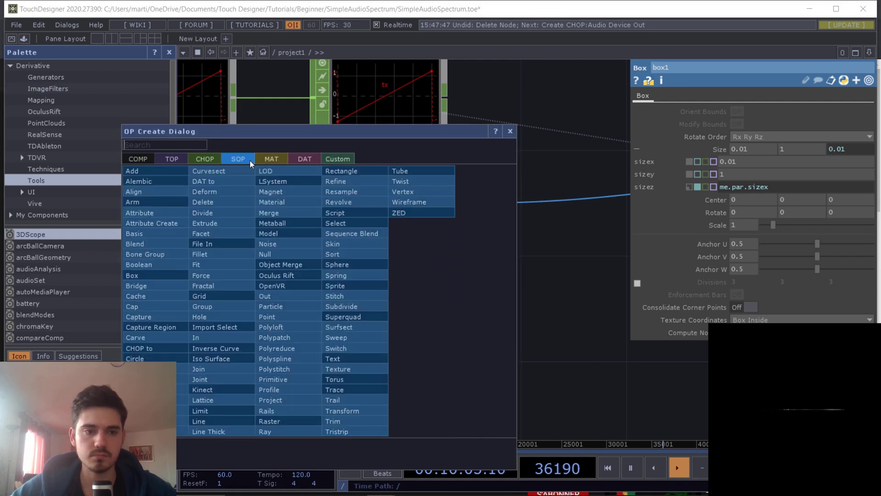
{"action": "type", "text": "s"}
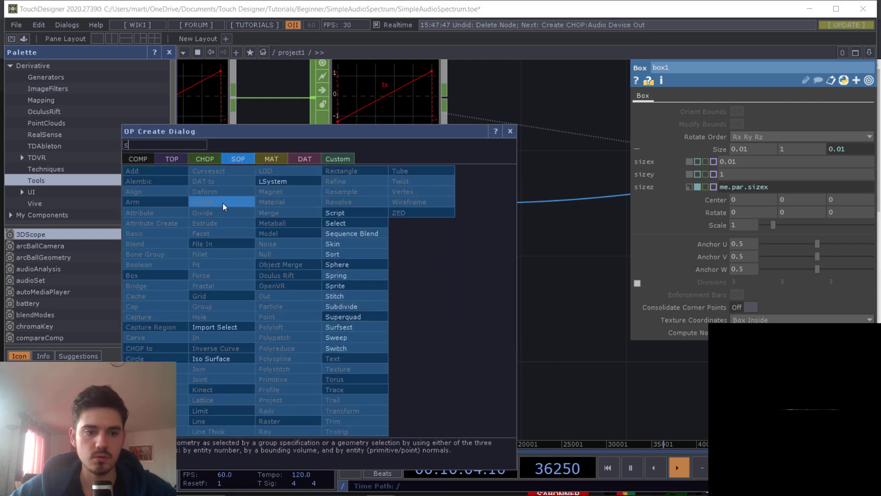
{"action": "left_click", "coordinate": [346, 271]}
{"action": "left_click", "coordinate": [372, 314]}
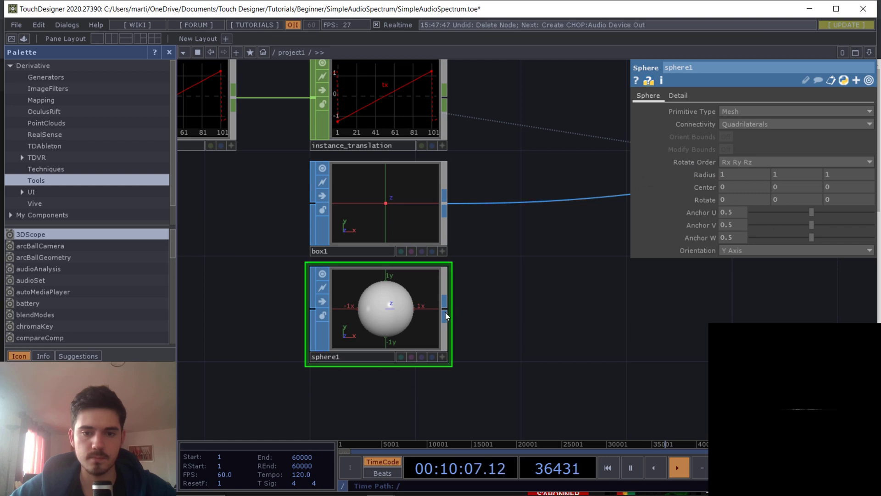
{"action": "left_click_drag", "start_coordinate": [445, 309], "coordinate": [524, 202]}
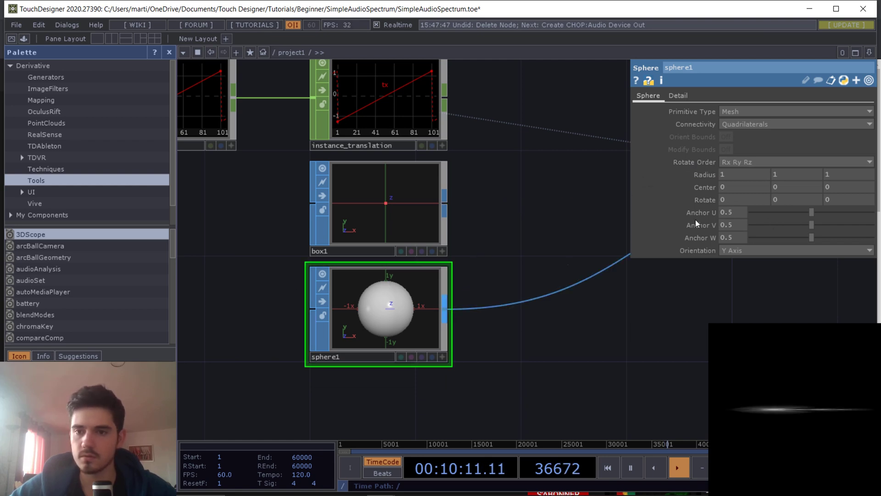
Set the Sphere SOP's radius to 0.01, 1 and 0.01 in X, Y and Z
{"action": "left_click", "coordinate": [763, 180]}
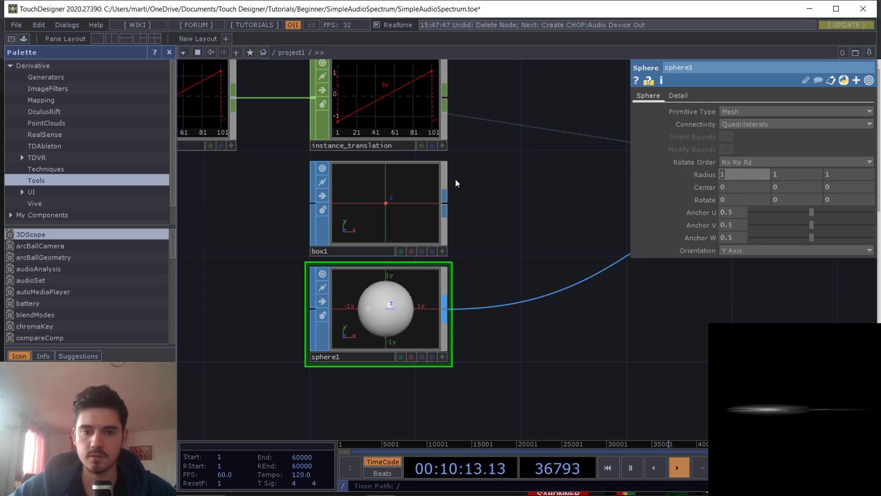
{"action": "left_click", "coordinate": [406, 186]}
{"action": "left_click", "coordinate": [389, 352]}
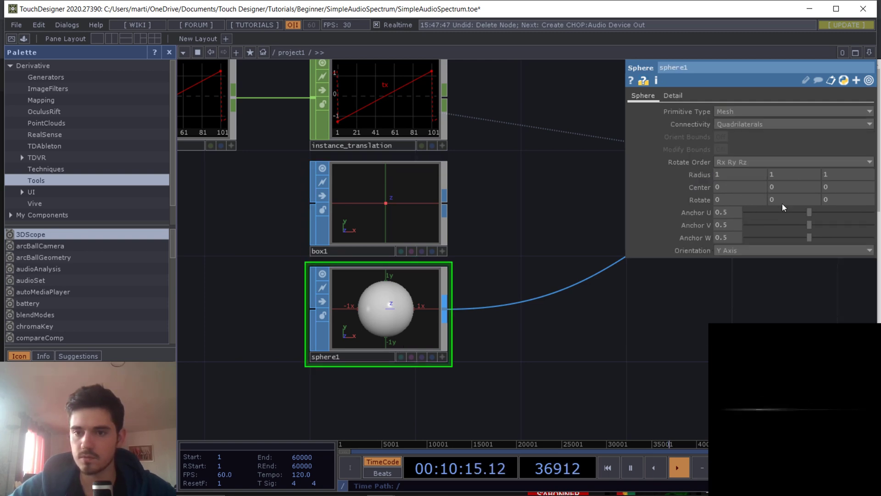
{"action": "key", "text": "Tab"}
{"action": "type", "text": "0.01"}
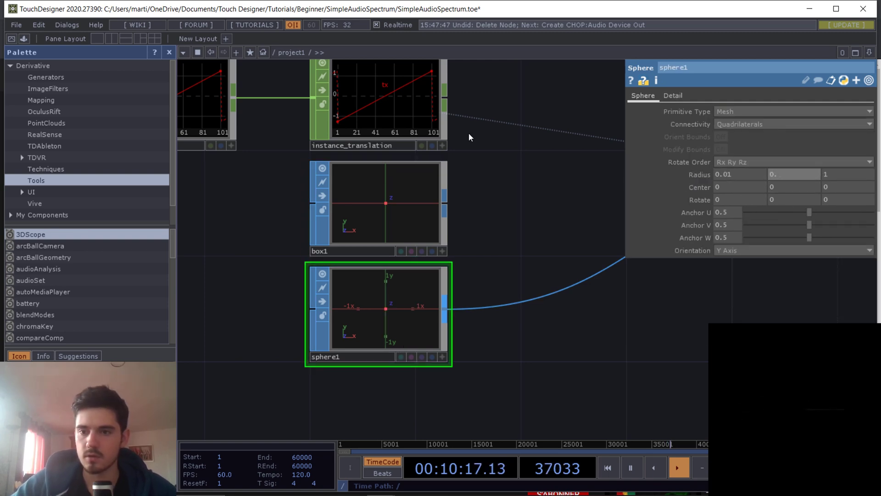
{"action": "key", "text": "Tab"}
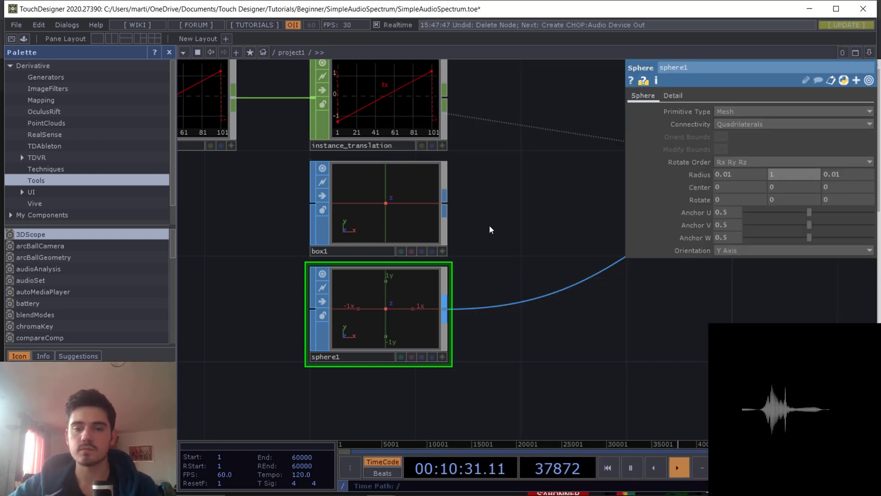
Set the Camera COMP's Transform Order to Scale Translate Rotate and try out different Y rotations
{"action": "left_click_drag", "start_coordinate": [402, 249], "coordinate": [269, 314]}
{"action": "scroll", "coordinate": [288, 297], "scroll_direction": "down", "scroll_amount": 5}
{"action": "scroll", "coordinate": [283, 300], "scroll_direction": "up", "scroll_amount": 3}
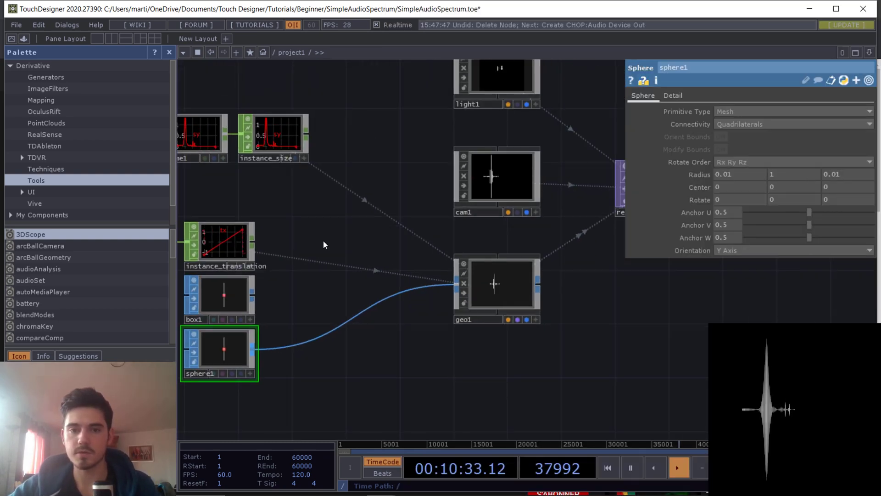
{"action": "left_click", "coordinate": [415, 226]}
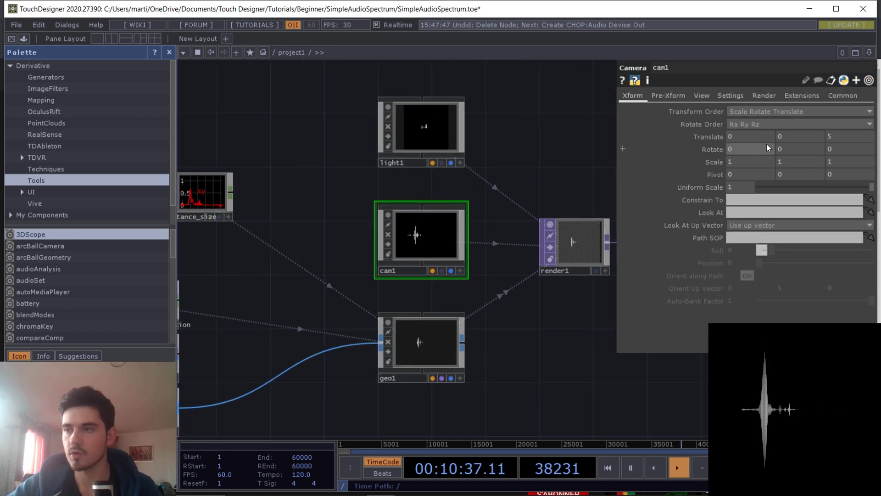
{"action": "mouse_move", "coordinate": [799, 149]}
{"action": "middle_mouse_down"}
{"action": "mouse_move", "coordinate": [797, 136]}
{"action": "mouse_move", "coordinate": [811, 146]}
{"action": "middle_mouse_up"}
{"action": "left_click", "coordinate": [799, 113]}
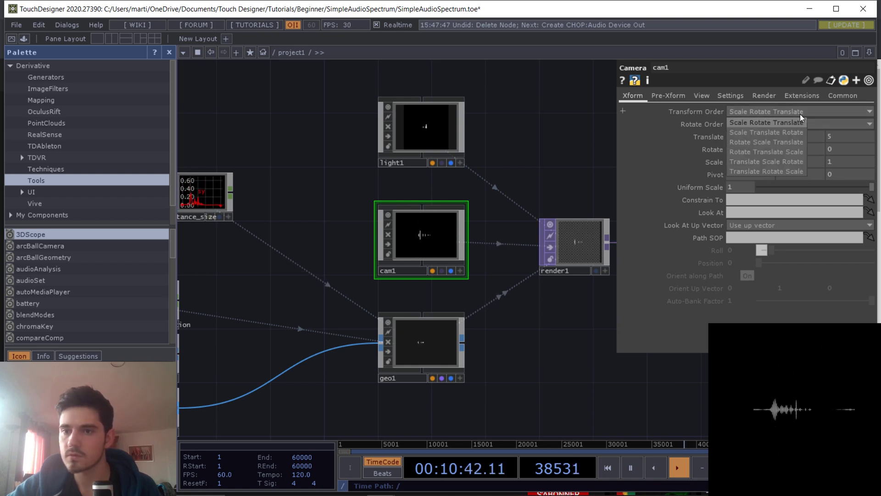
{"action": "left_click", "coordinate": [780, 134]}
{"action": "middle_click_drag", "start_coordinate": [800, 152], "coordinate": [791, 128]}
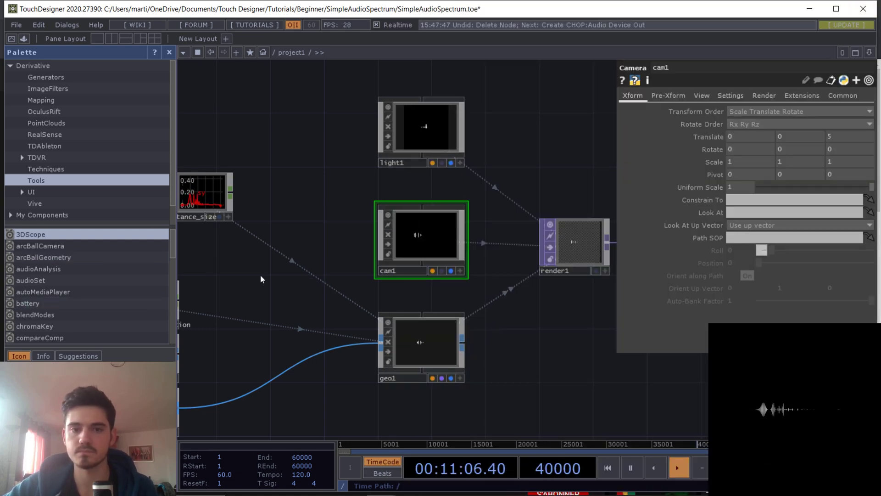
Shift the audio CHOPs through the Resample CHOP away from the Rename CHOP to make room between them
{"action": "left_click_drag", "start_coordinate": [239, 152], "coordinate": [486, 304]}
{"action": "scroll", "coordinate": [338, 303], "scroll_direction": "up", "scroll_amount": 2}
{"action": "scroll", "coordinate": [486, 304], "scroll_direction": "down", "scroll_amount": 2}
{"action": "left_click", "coordinate": [638, 252]}
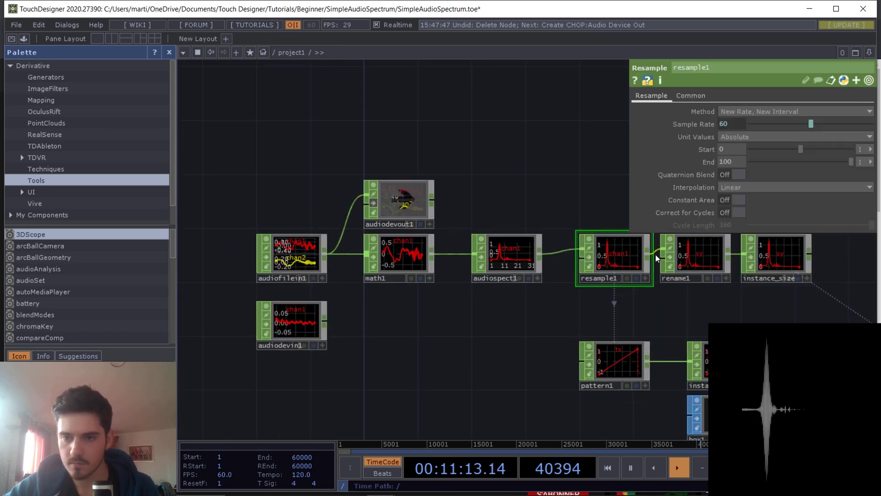
{"action": "left_click_drag", "start_coordinate": [235, 160], "coordinate": [611, 317]}
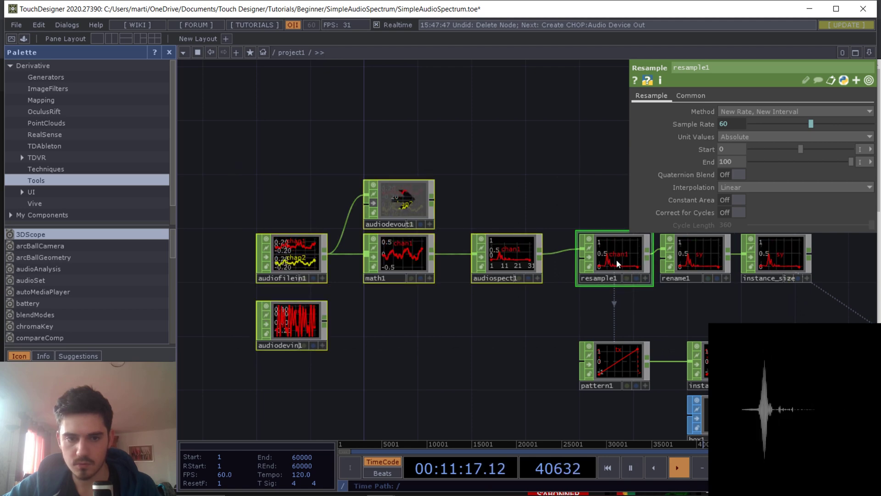
{"action": "left_click_drag", "start_coordinate": [616, 259], "coordinate": [298, 265]}
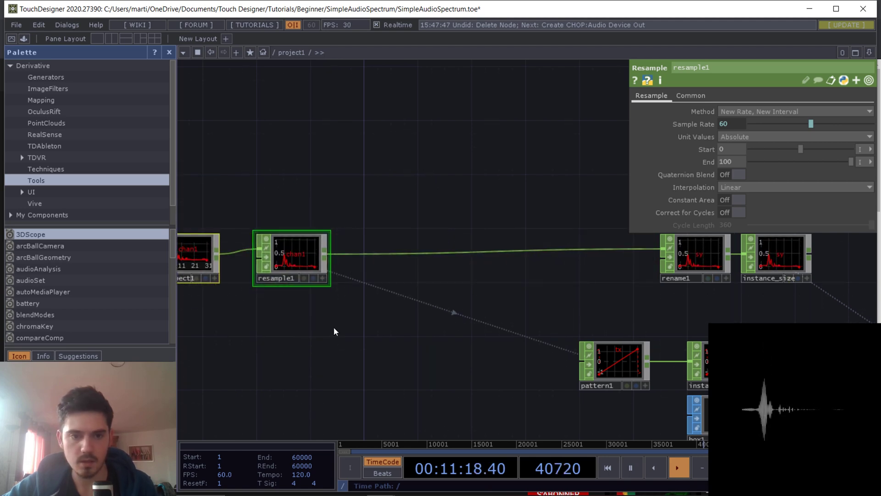
Add a Stretch CHOP branching from the Resample CHOP's output and turn on its Reverse Interval
{"action": "right_click", "coordinate": [327, 260]}
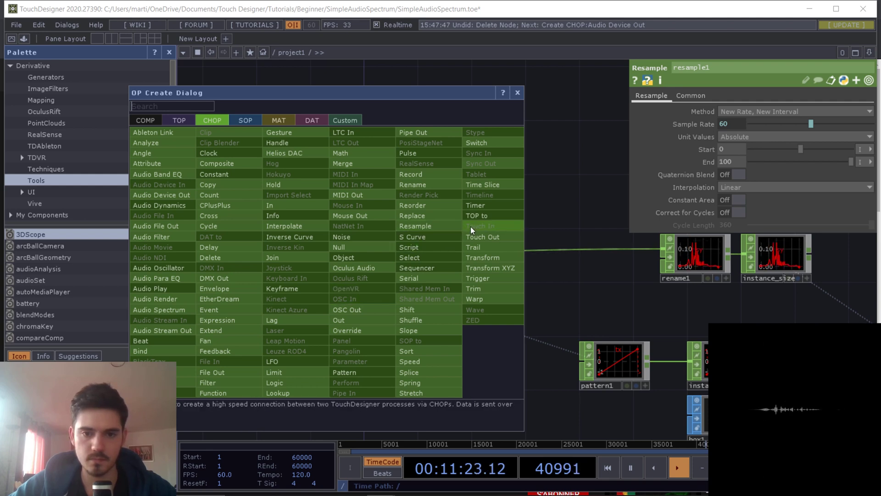
{"action": "left_click", "coordinate": [409, 391]}
{"action": "left_click", "coordinate": [434, 202]}
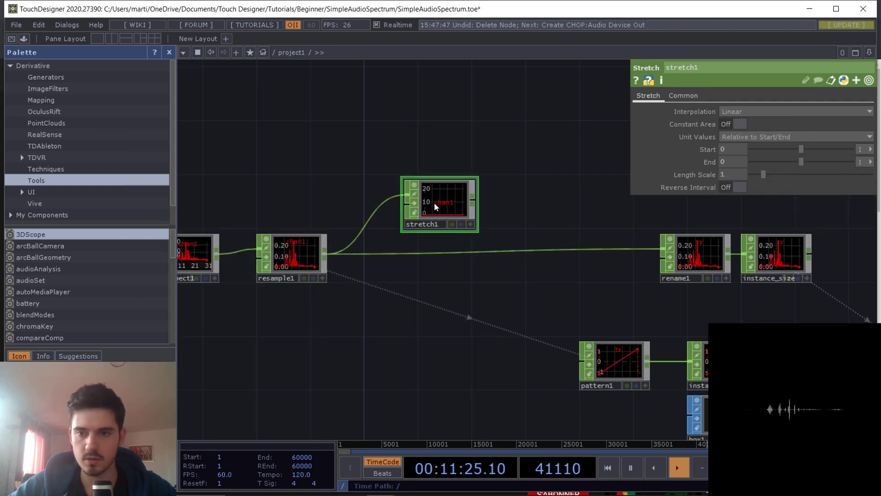
{"action": "left_click", "coordinate": [736, 187]}
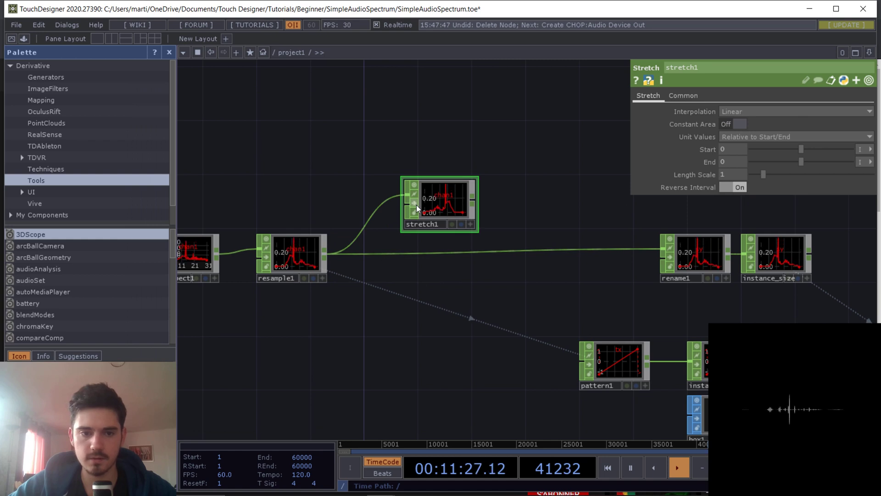
{"action": "scroll", "coordinate": [417, 204], "scroll_direction": "up", "scroll_amount": 2}
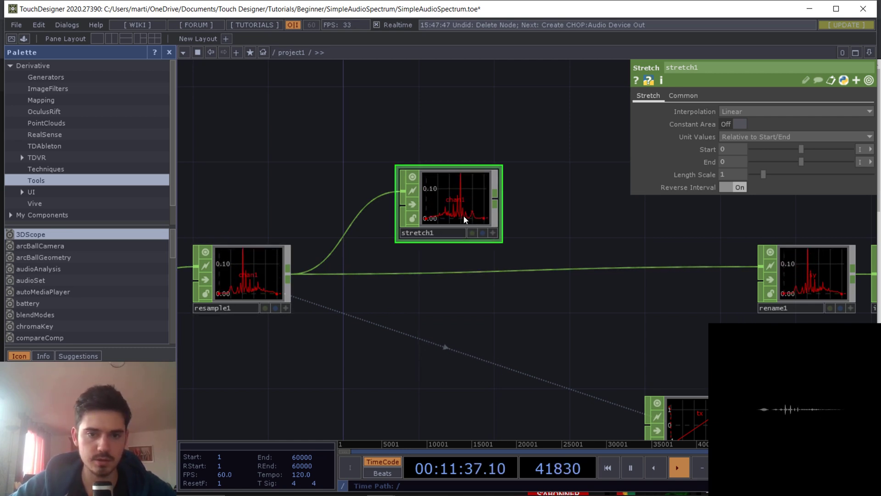
Add a Math CHOP fed by the Stretch CHOP and connect the Resample CHOP as its second input
{"action": "left_click_drag", "start_coordinate": [321, 318], "coordinate": [303, 335]}
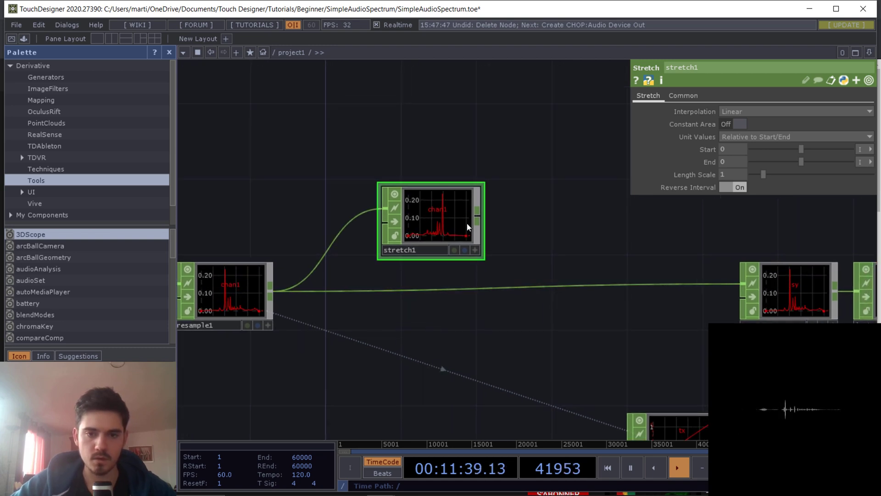
{"action": "right_click", "coordinate": [479, 222]}
{"action": "type", "text": "add"}
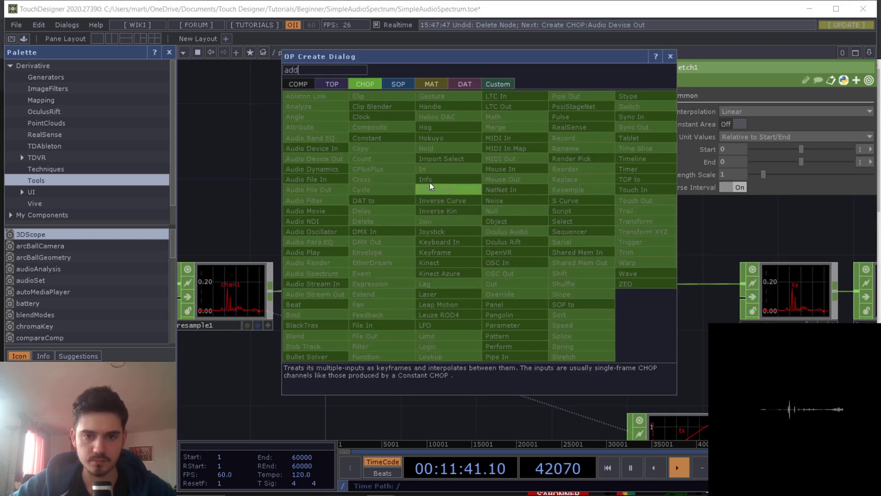
{"action": "key", "text": "BackSpace"}
{"action": "key", "text": "BackSpace"}
{"action": "key", "text": "BackSpace"}
{"action": "type", "text": "ma"}
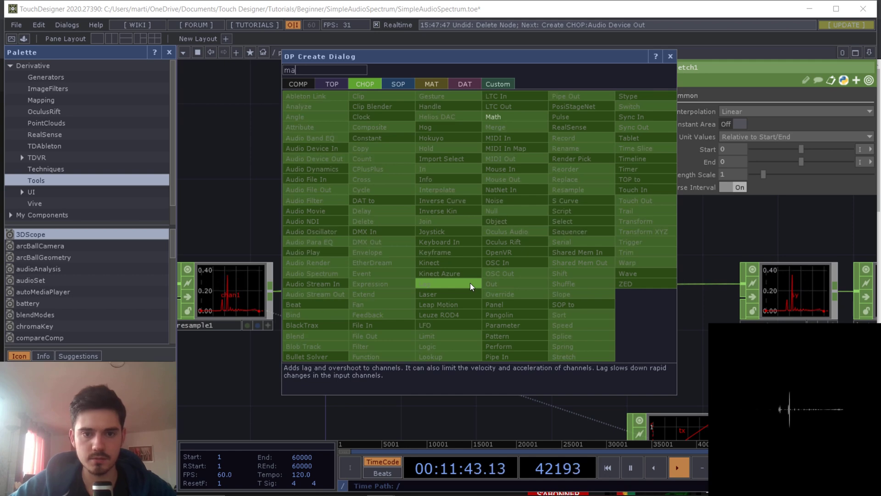
{"action": "left_click", "coordinate": [514, 117]}
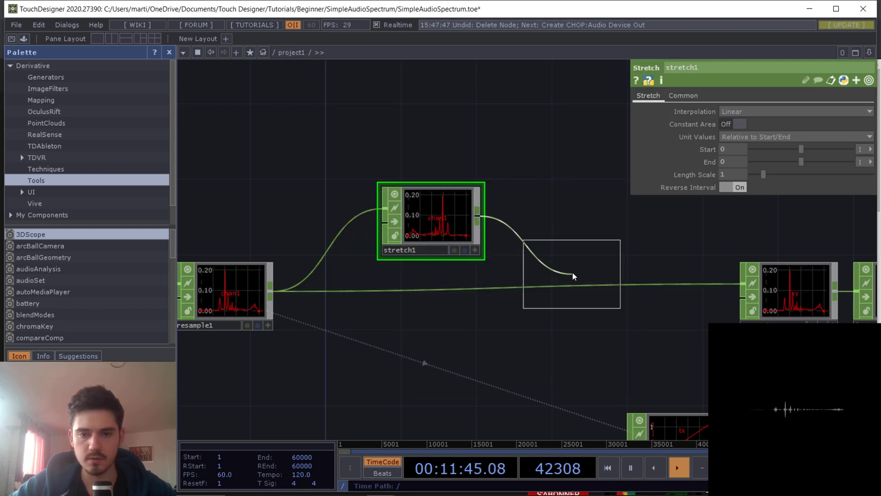
{"action": "left_click", "coordinate": [572, 272]}
{"action": "left_click_drag", "start_coordinate": [270, 295], "coordinate": [551, 275]}
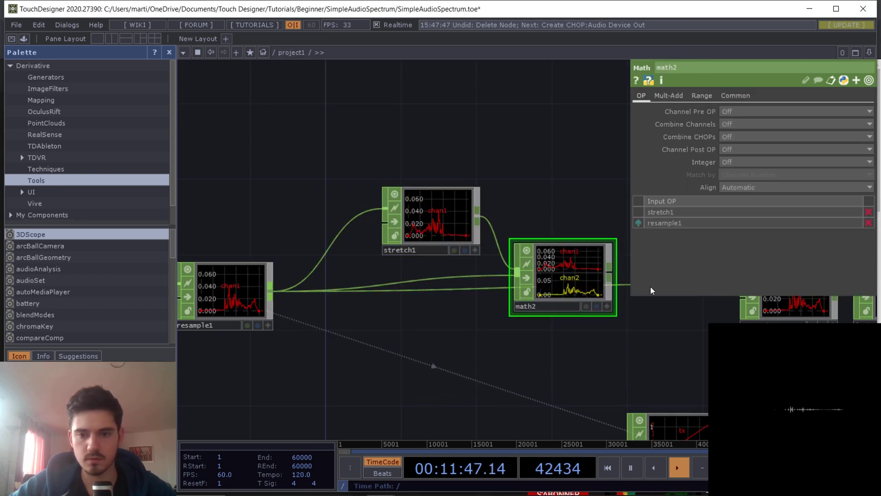
Feed the new Math CHOP's output into the Rename CHOP and set its Combine CHOPs to Add
{"action": "left_click_drag", "start_coordinate": [612, 315], "coordinate": [526, 316]}
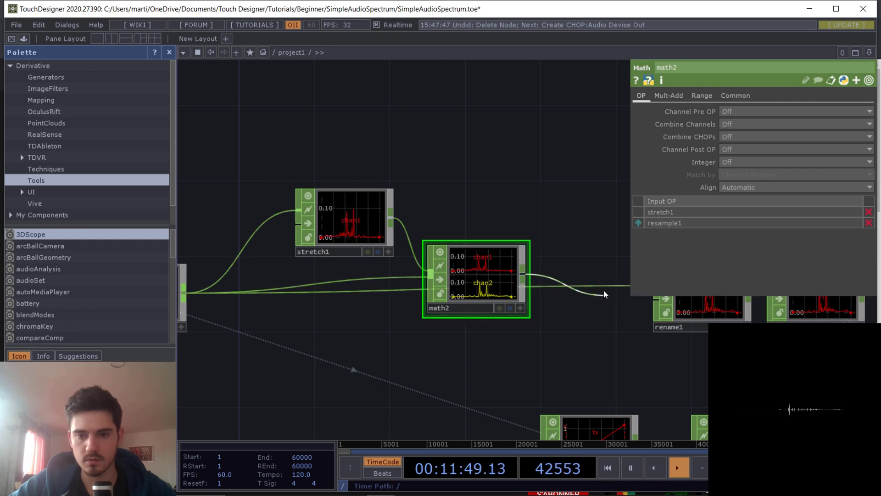
{"action": "left_click", "coordinate": [759, 136]}
{"action": "left_click", "coordinate": [732, 156]}
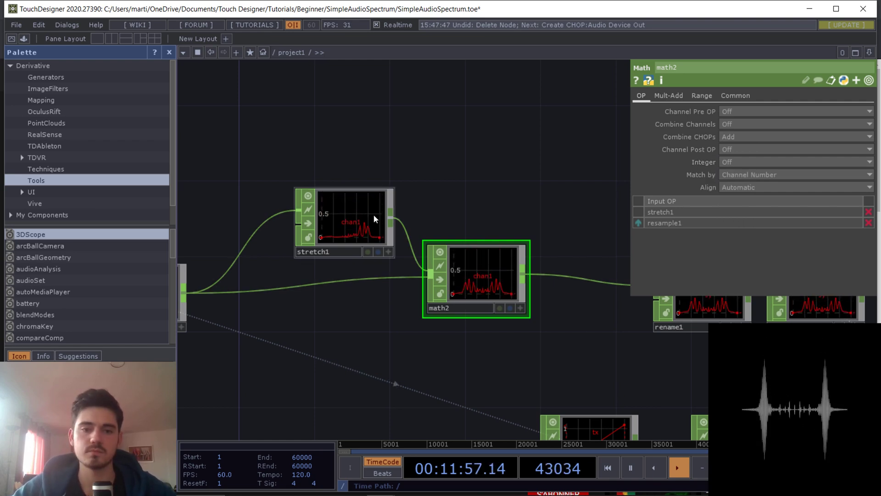
{"action": "left_click_drag", "start_coordinate": [512, 69], "coordinate": [512, 50]}
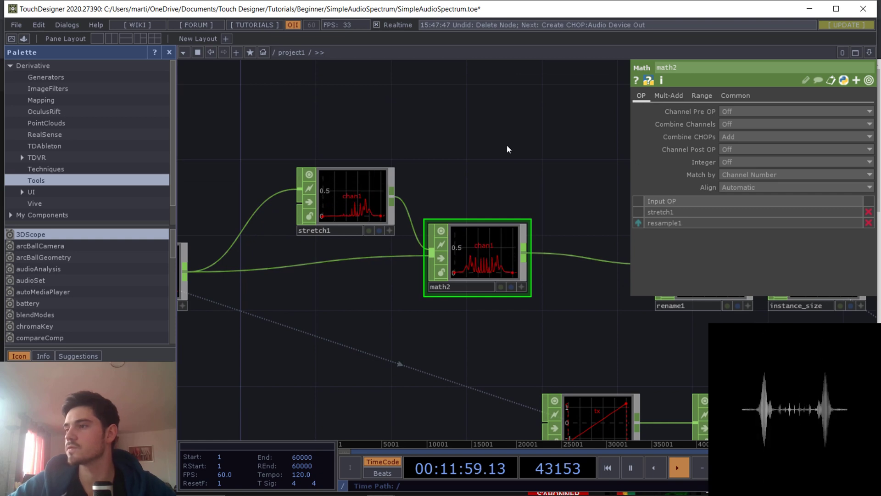
{"action": "scroll", "coordinate": [499, 180], "scroll_direction": "down", "scroll_amount": 6}
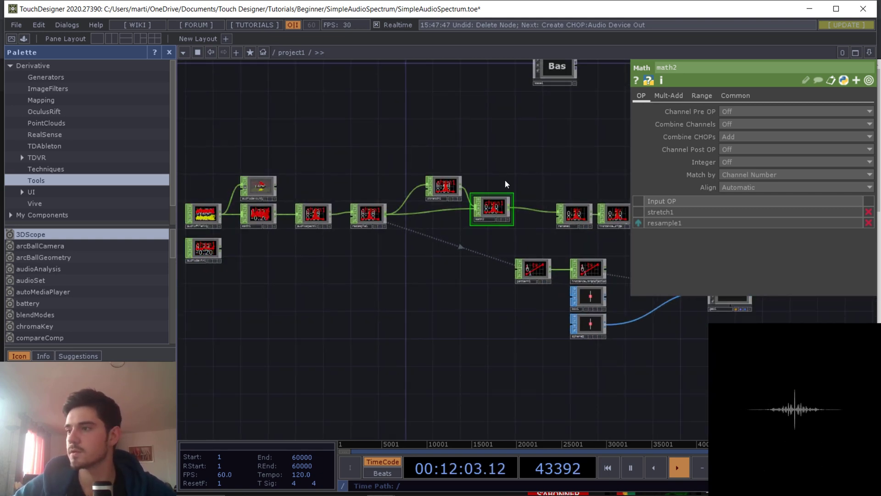
{"action": "left_click_drag", "start_coordinate": [505, 184], "coordinate": [343, 131]}
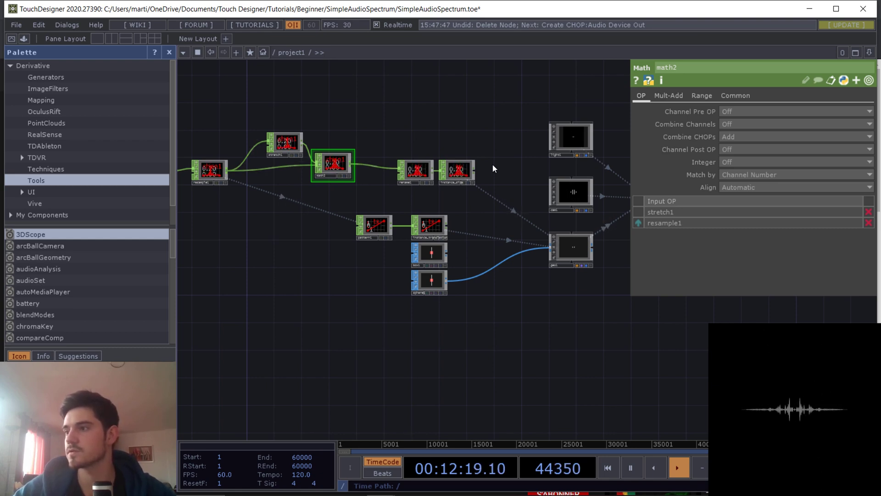
{"action": "left_click_drag", "start_coordinate": [398, 194], "coordinate": [441, 194]}
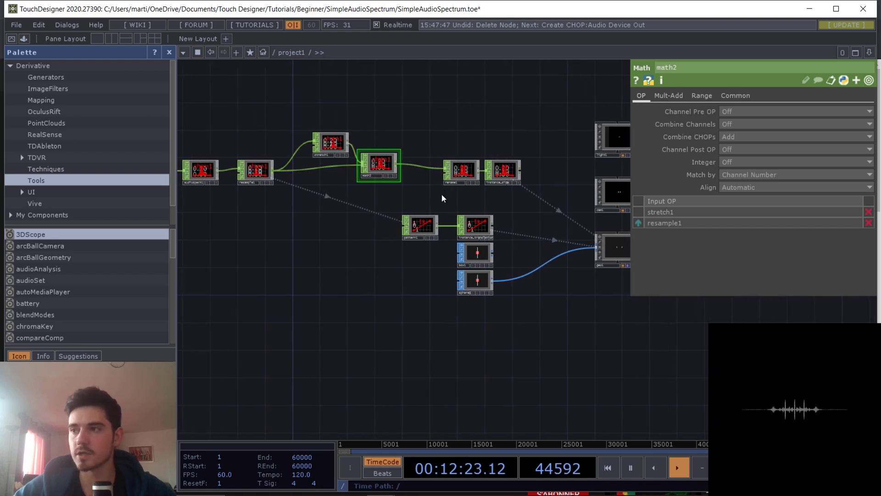